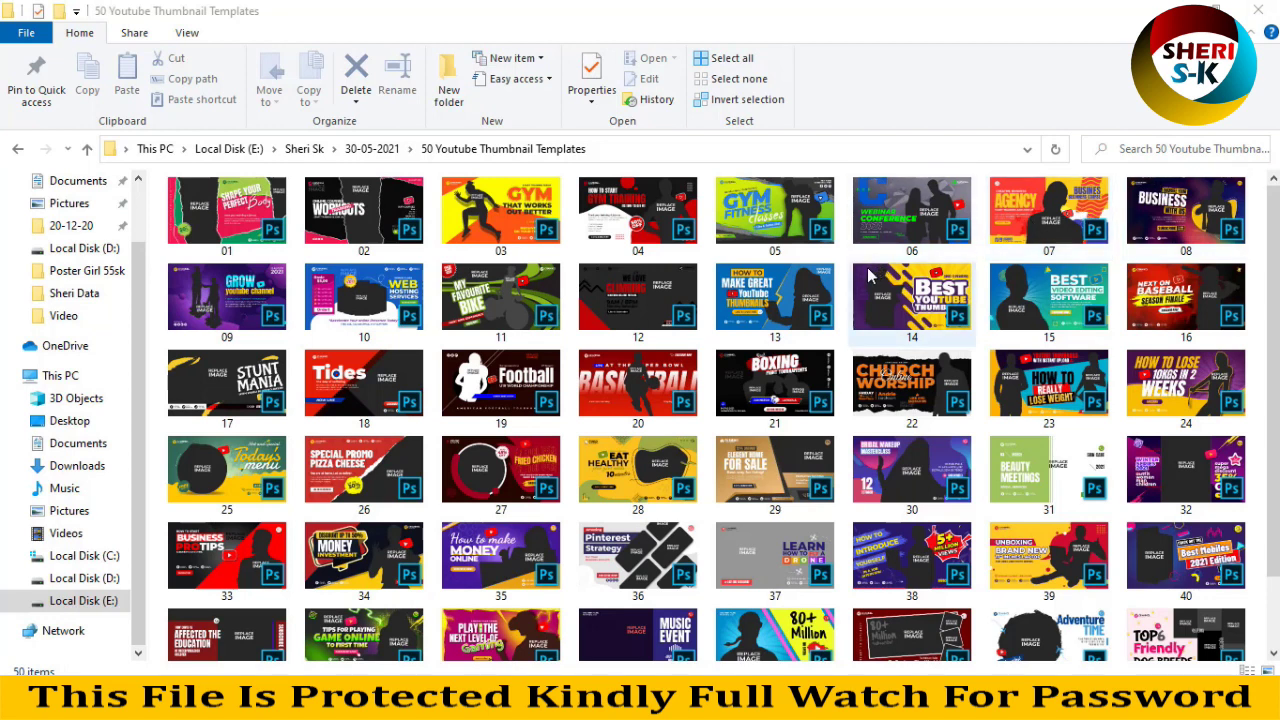
Step: Select all templates in the 50 Youtube Thumbnail Templates folder and open them in Photoshop
scroll(822, 355, down, 2)
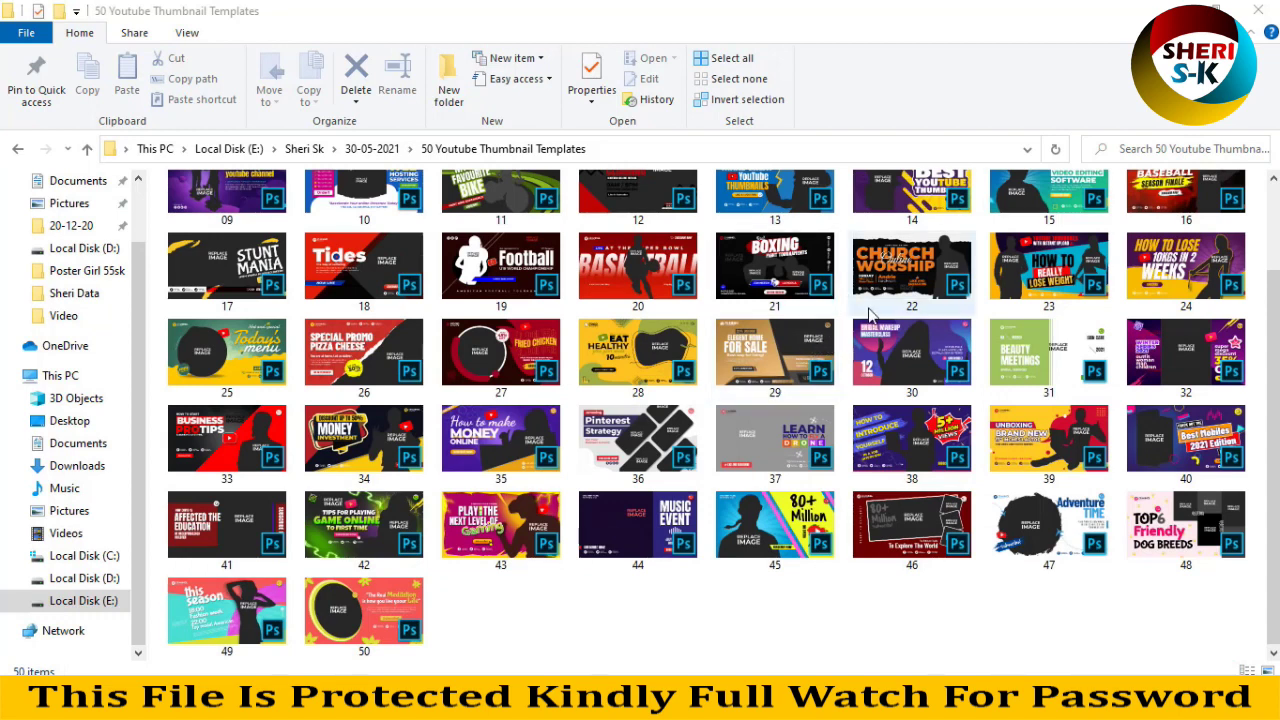
scroll(852, 316, up, 2)
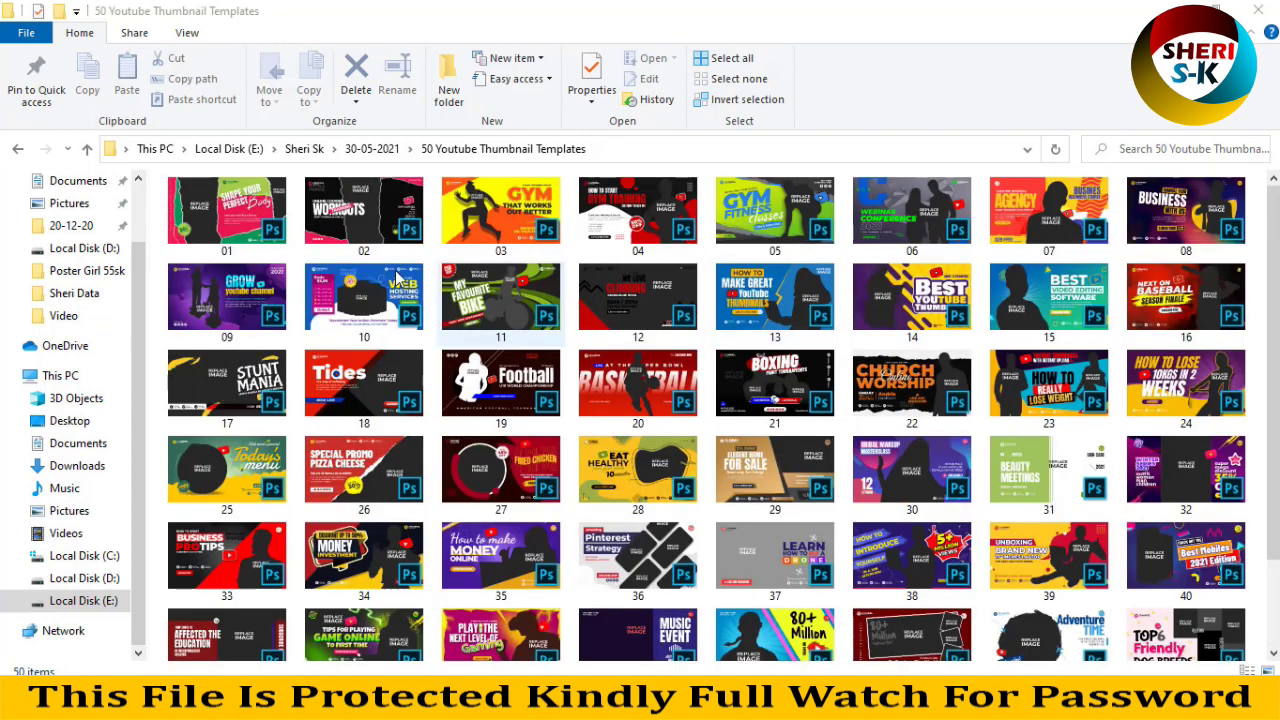
key(ctrl+a)
right_click(207, 188)
click(285, 246)
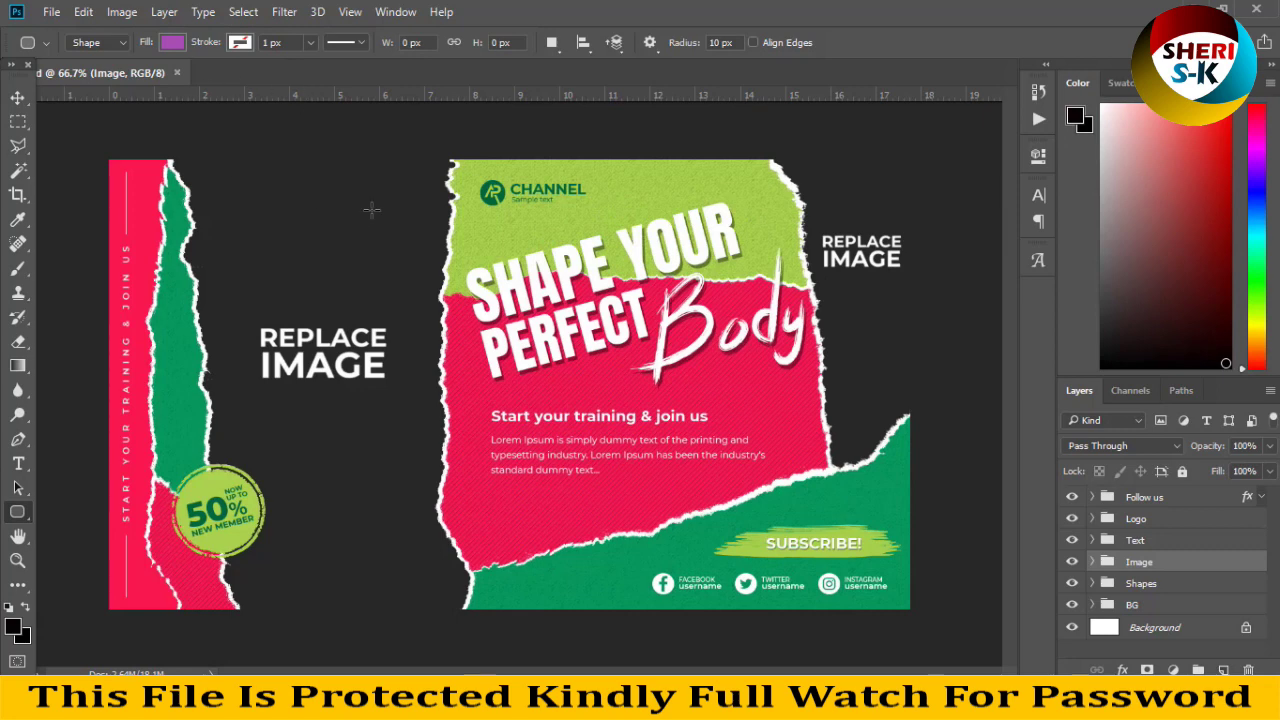
Step: Close the Shape Your Perfect Body fitness template document
click(175, 73)
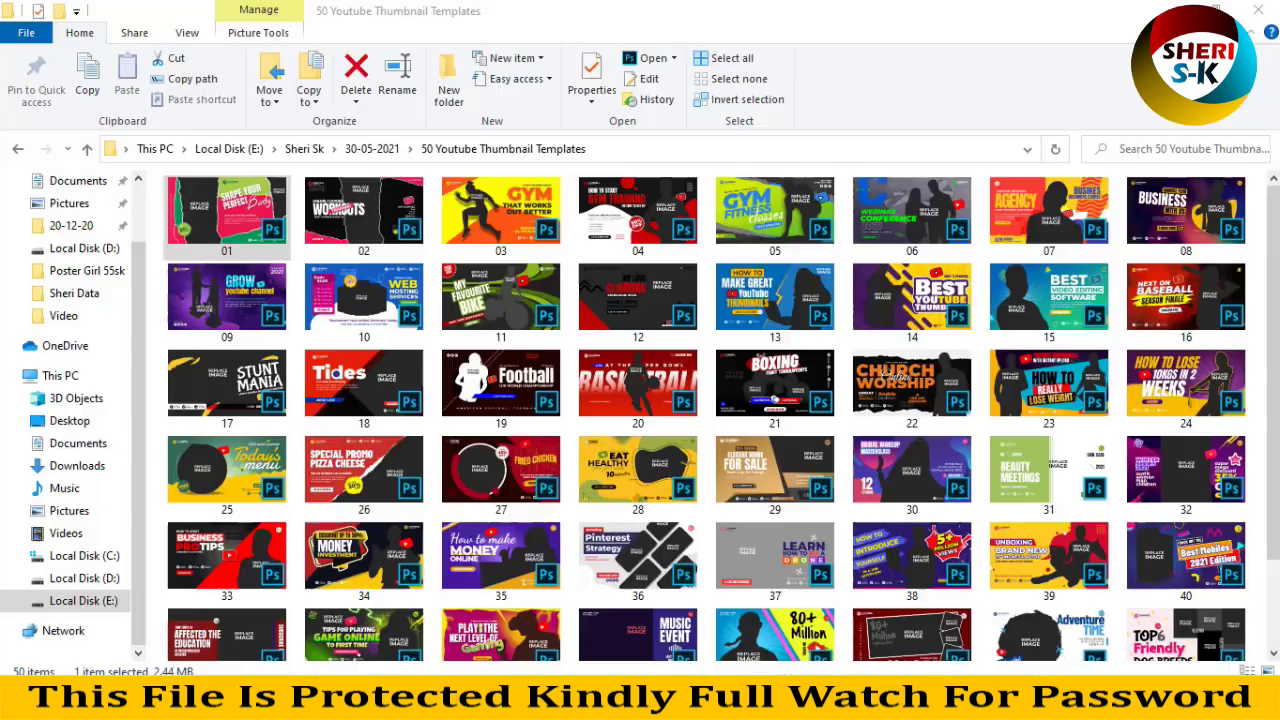
Step: Preview templates 10, 19, 27, 45, 47, 28, 50 and 25, then open Music Event template 44
click(365, 300)
click(500, 390)
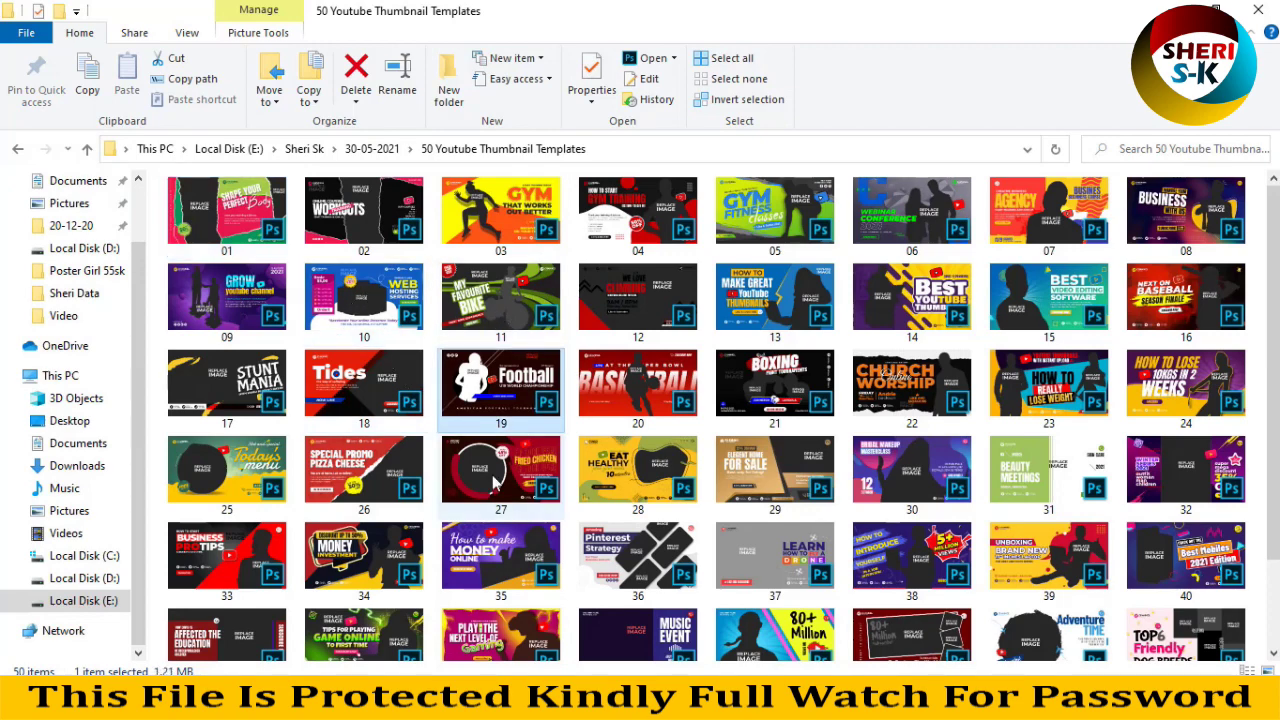
click(493, 481)
scroll(435, 415, down, 2)
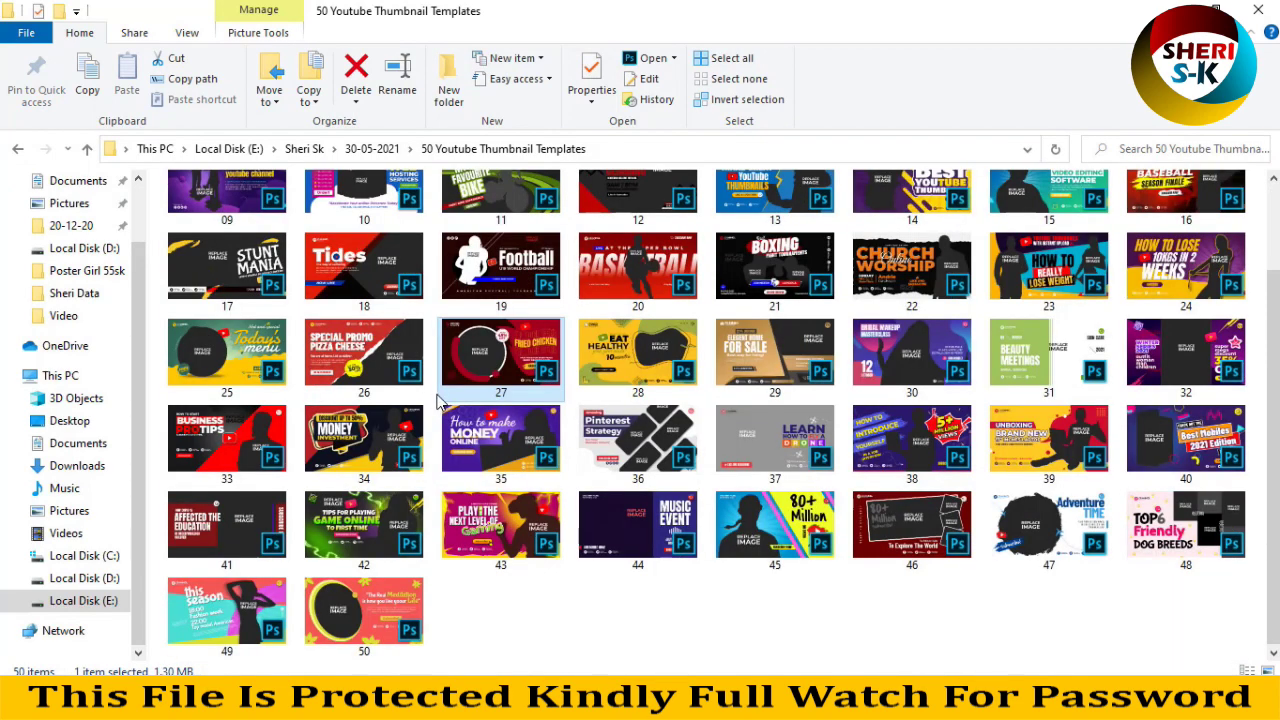
click(745, 543)
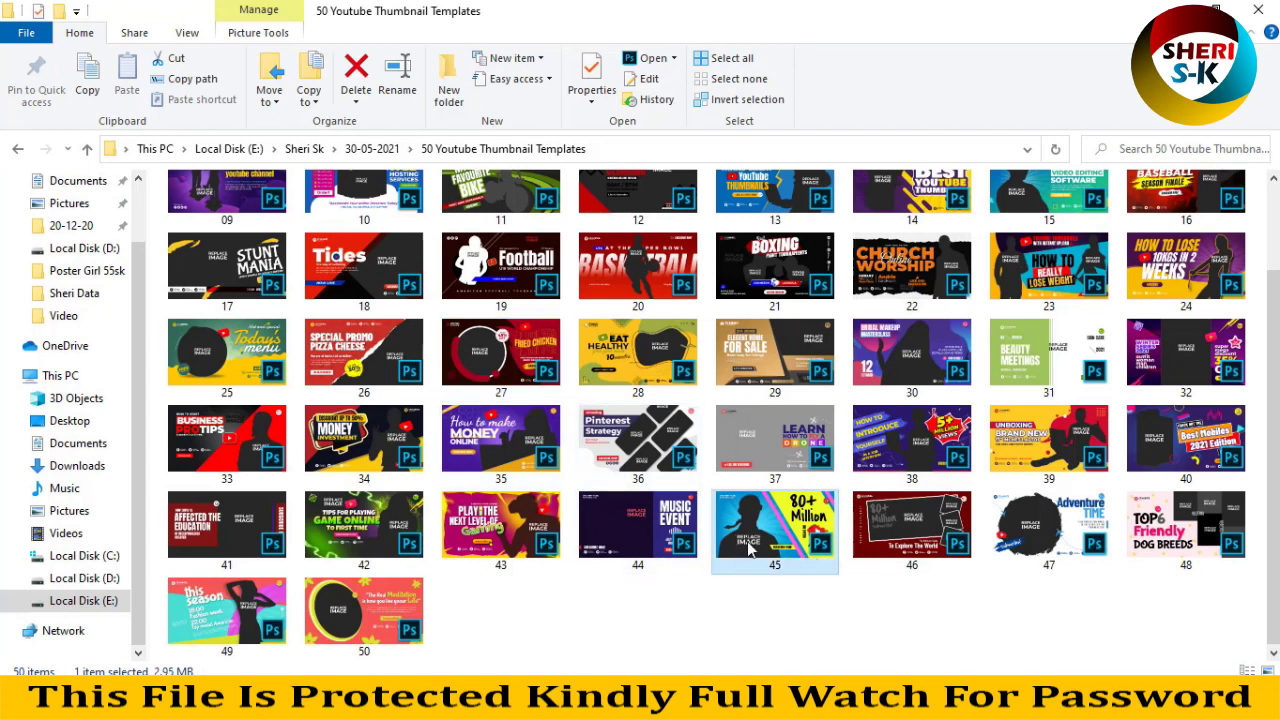
click(1066, 536)
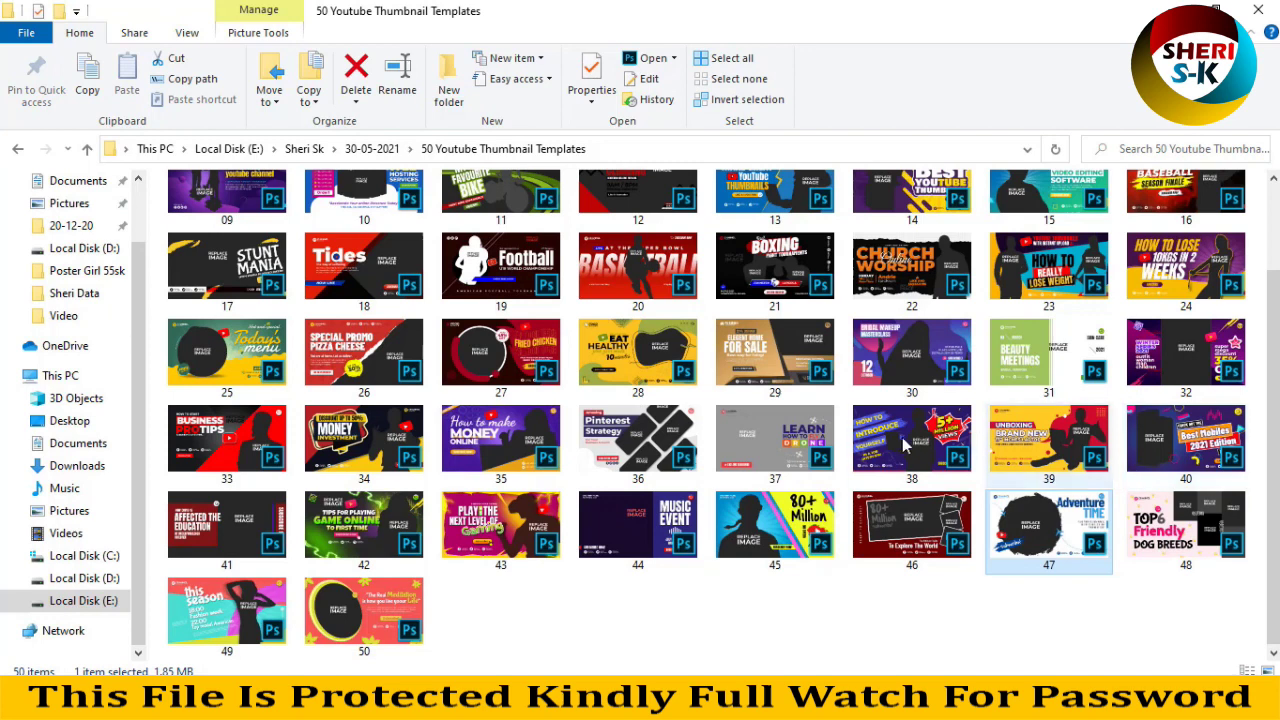
click(638, 358)
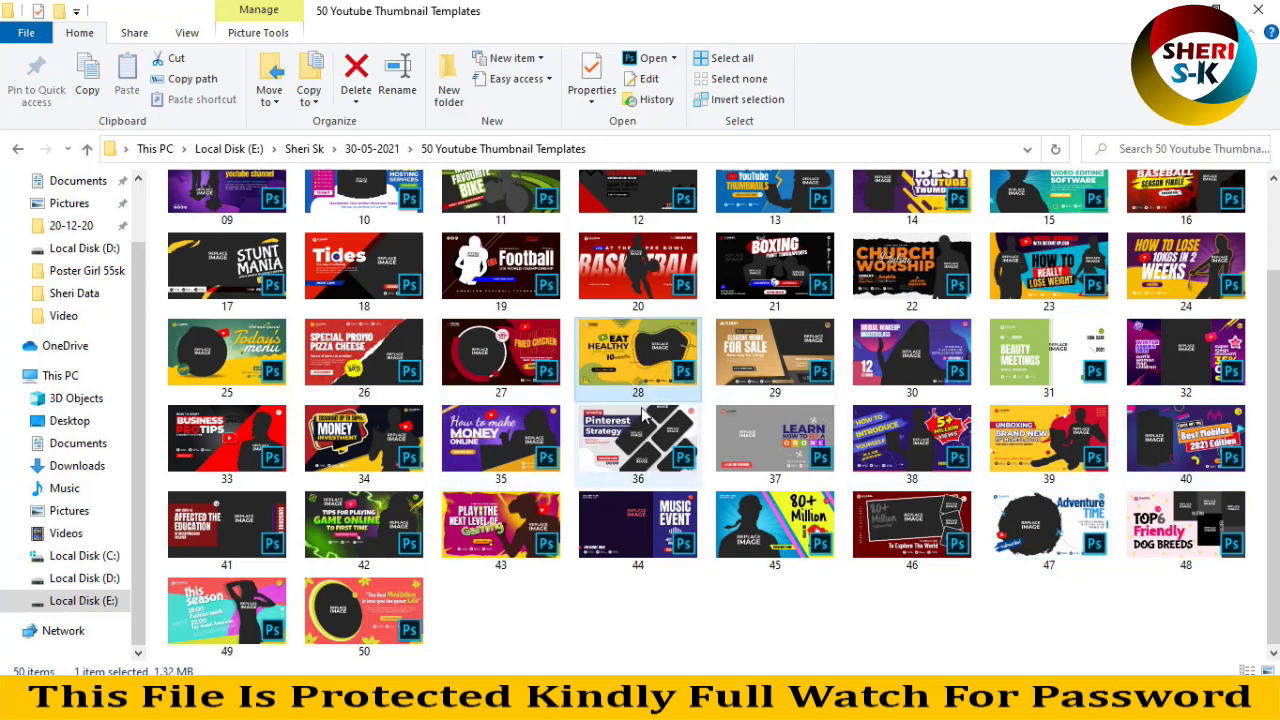
click(360, 622)
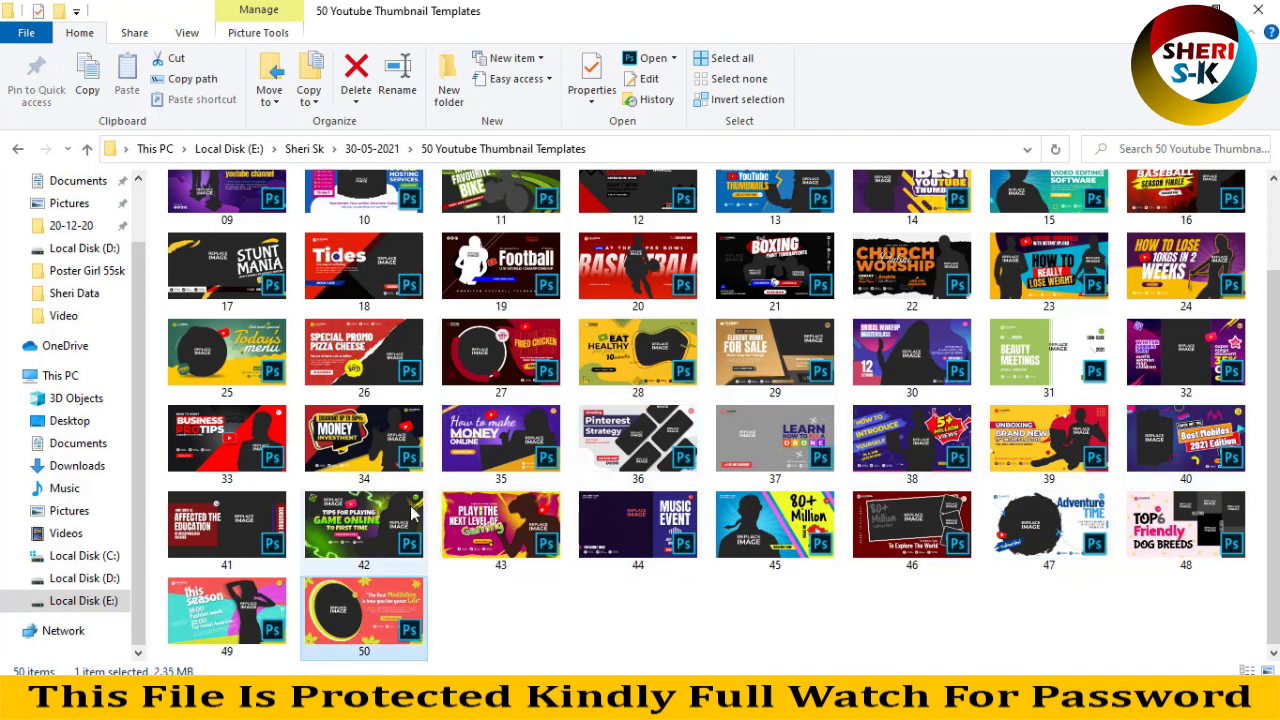
click(242, 358)
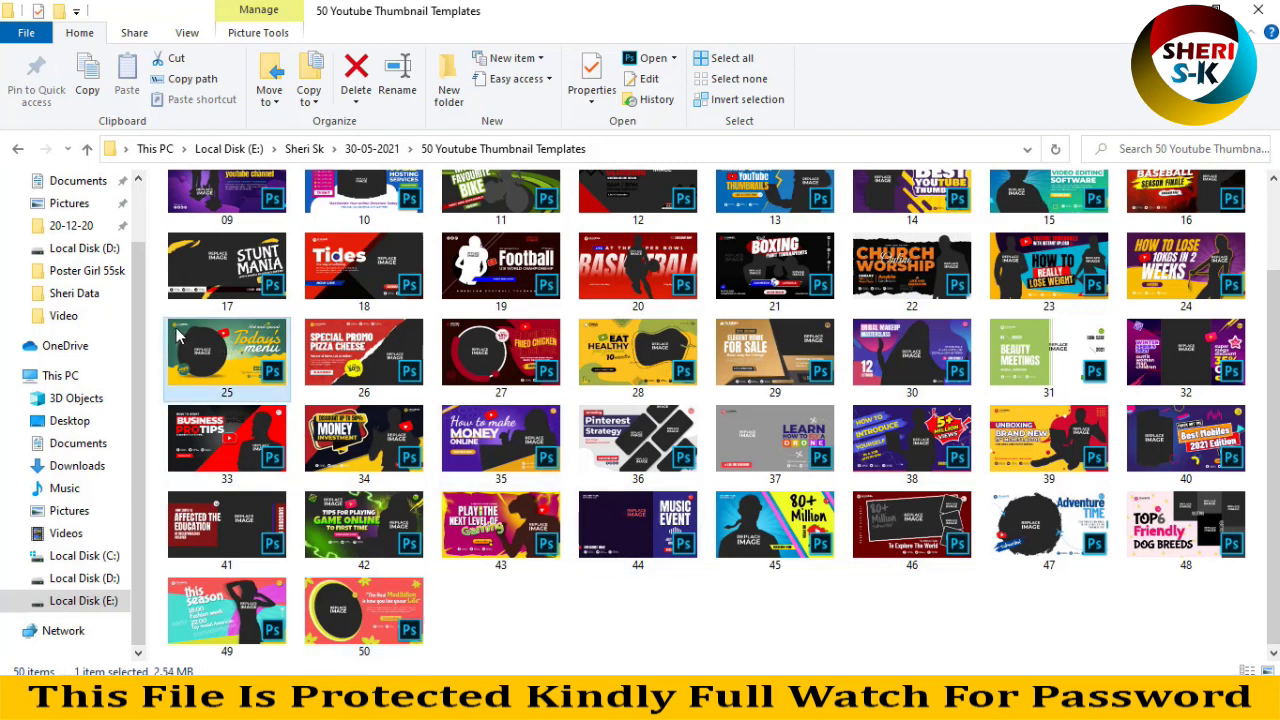
drag(629, 521, 456, 148)
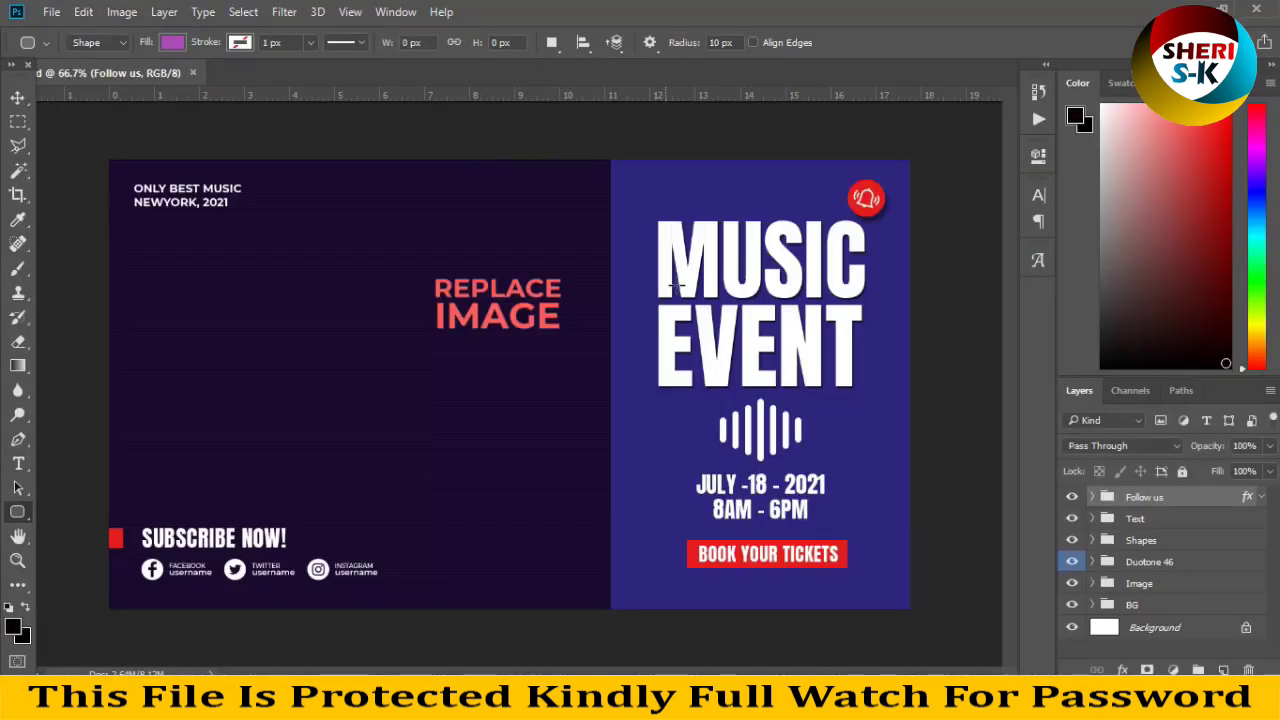
Step: Open the Image placeholder layer's smart object contents as Image.psb
click(18, 97)
click(271, 286)
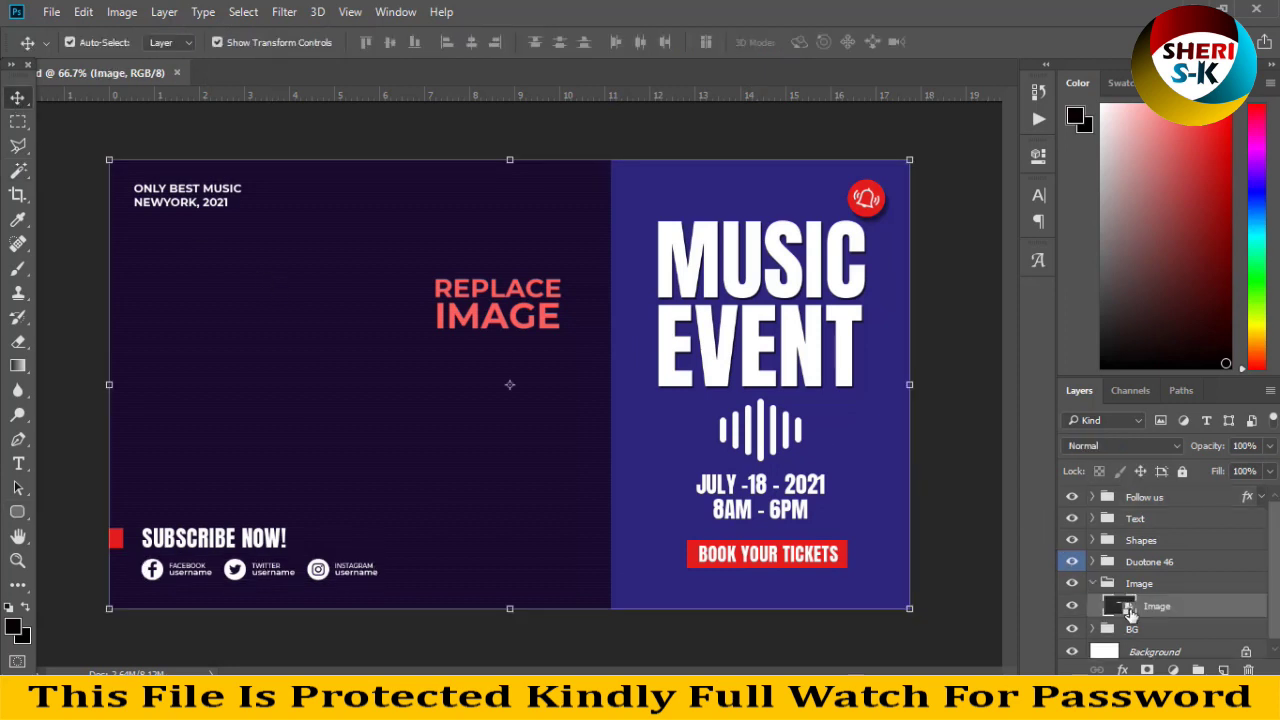
double_click(1128, 608)
Step: Open the fire-girl with headphones photo from the Girls folder
click(51, 12)
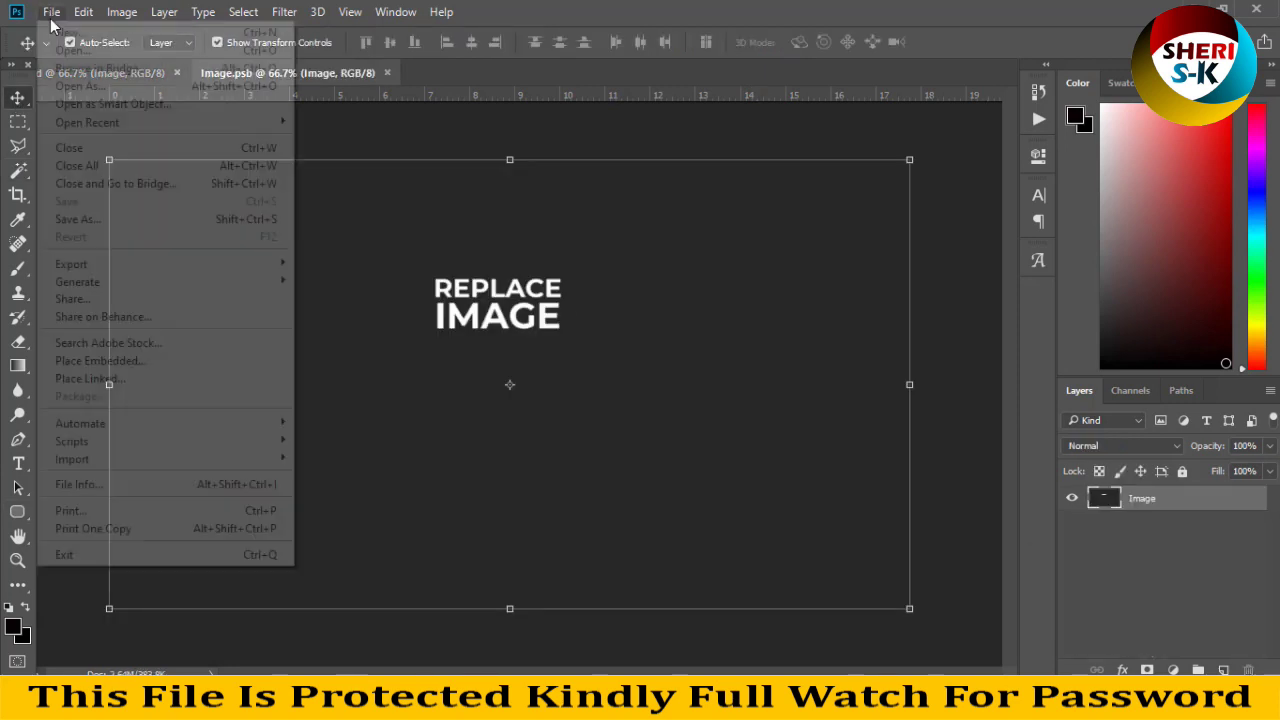
click(71, 51)
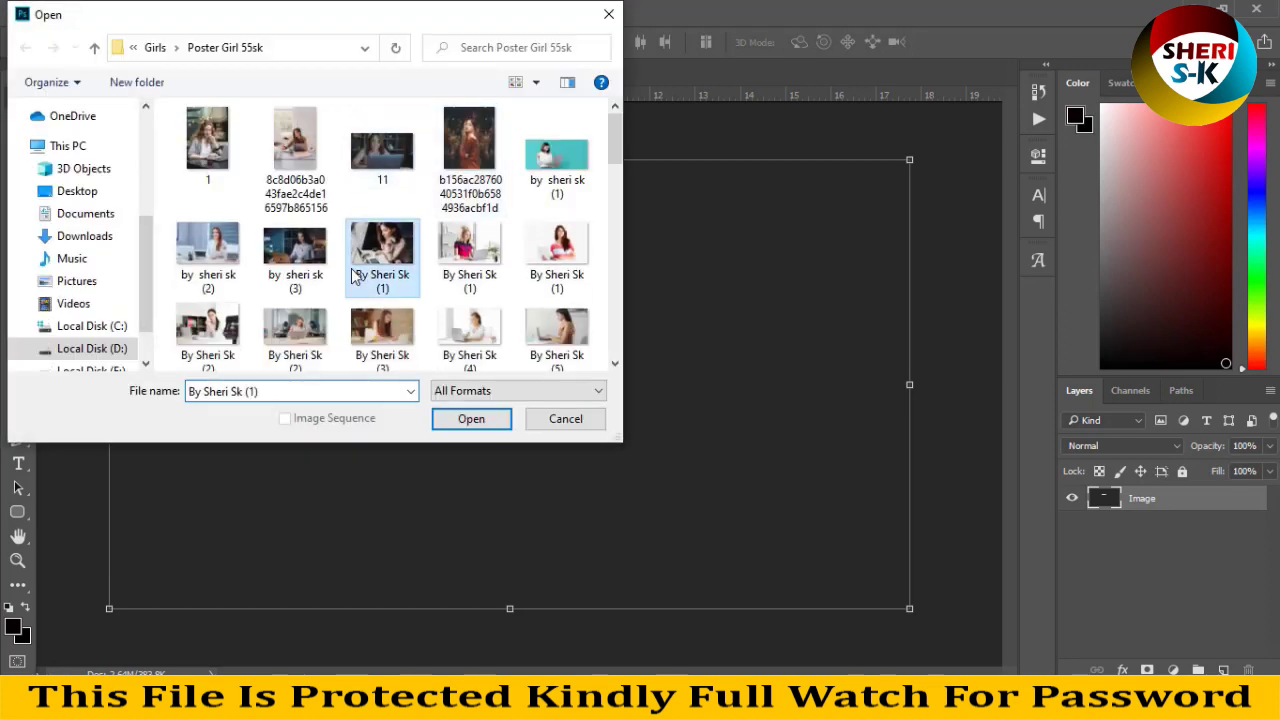
click(157, 47)
double_click(242, 165)
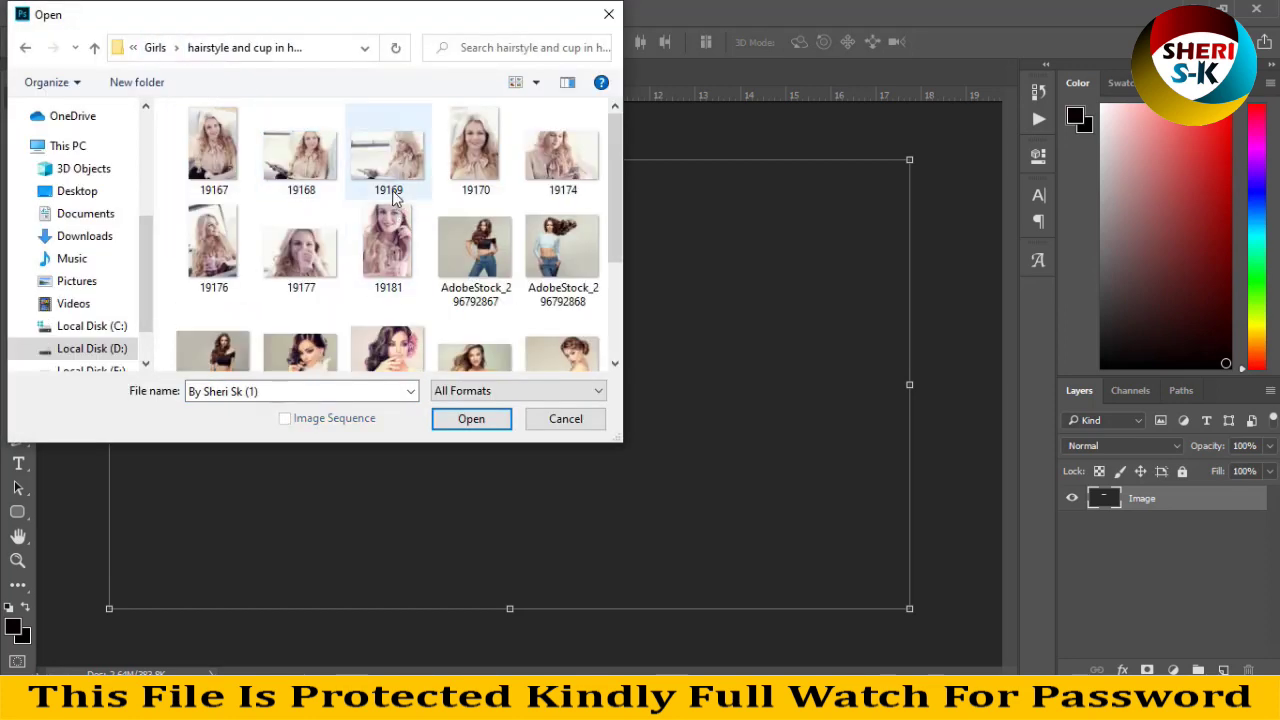
scroll(390, 235, down, 2)
click(25, 47)
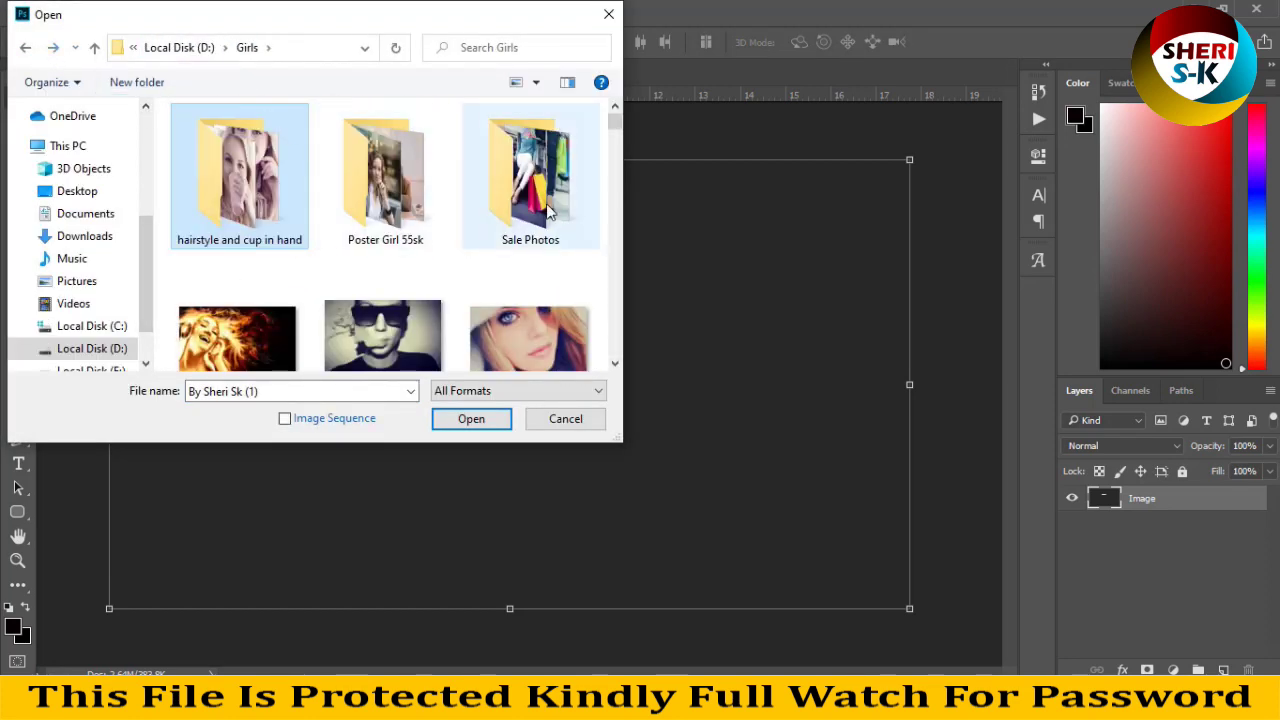
scroll(386, 260, down, 1)
scroll(375, 252, down, 3)
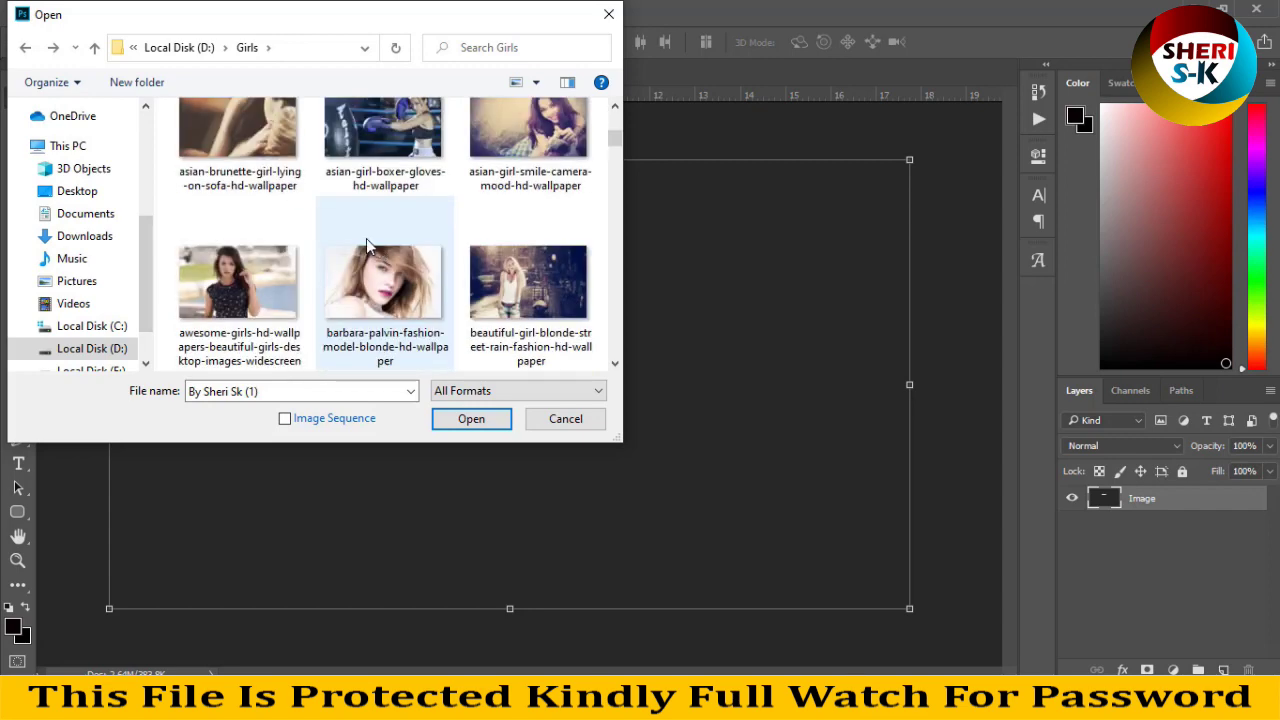
scroll(368, 245, up, 3)
scroll(274, 290, up, 2)
click(213, 158)
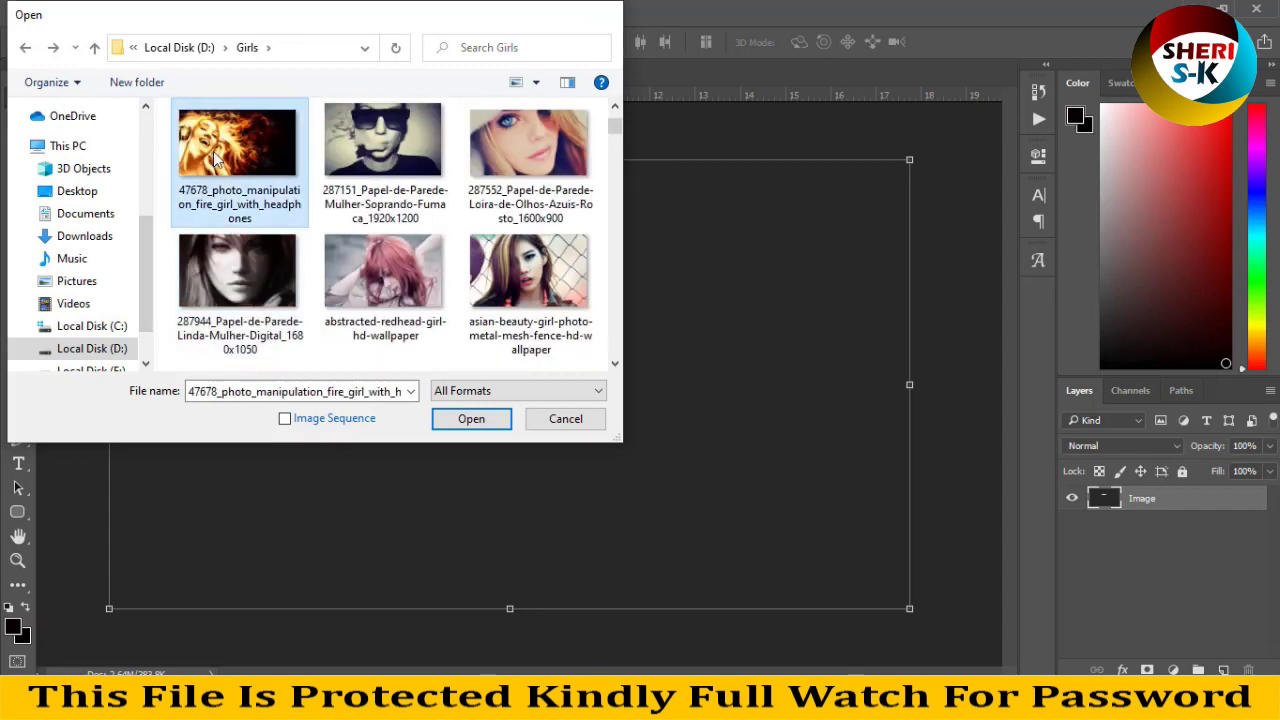
double_click(213, 158)
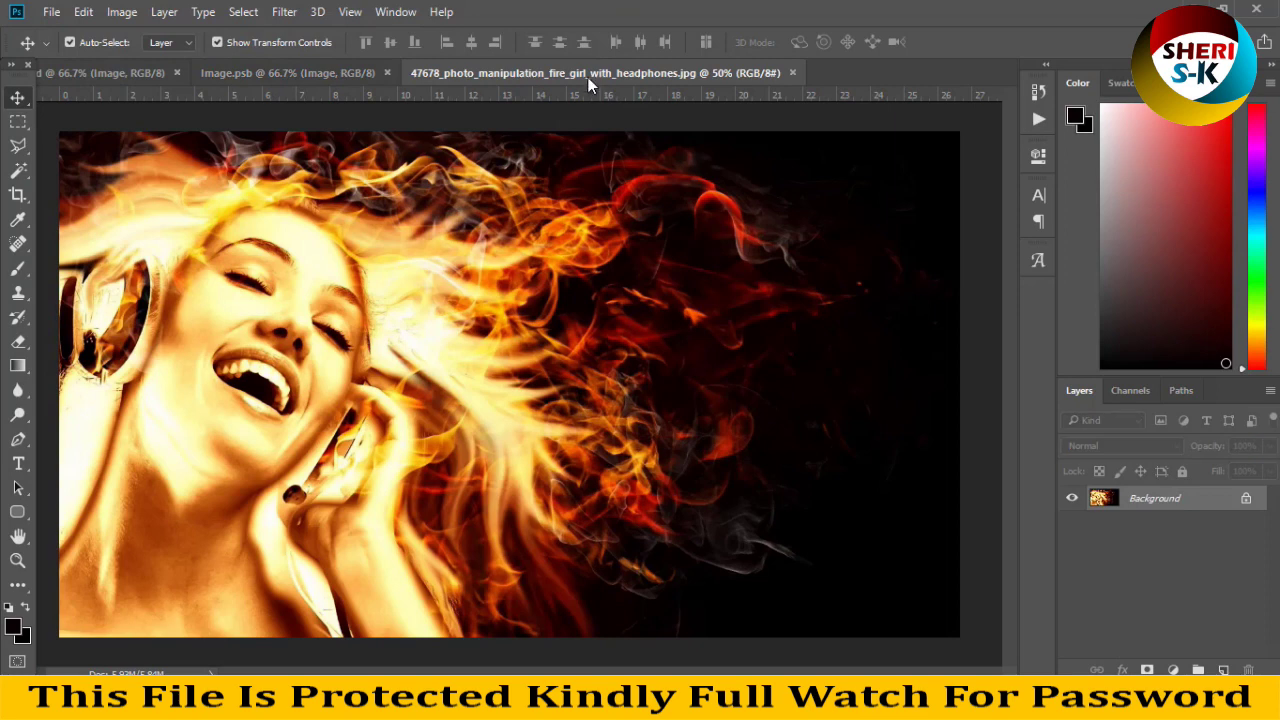
Step: Place the fire-girl photo into Image.psb as Layer 1 and scale it to about 72%
drag(588, 76, 746, 149)
drag(800, 400, 385, 214)
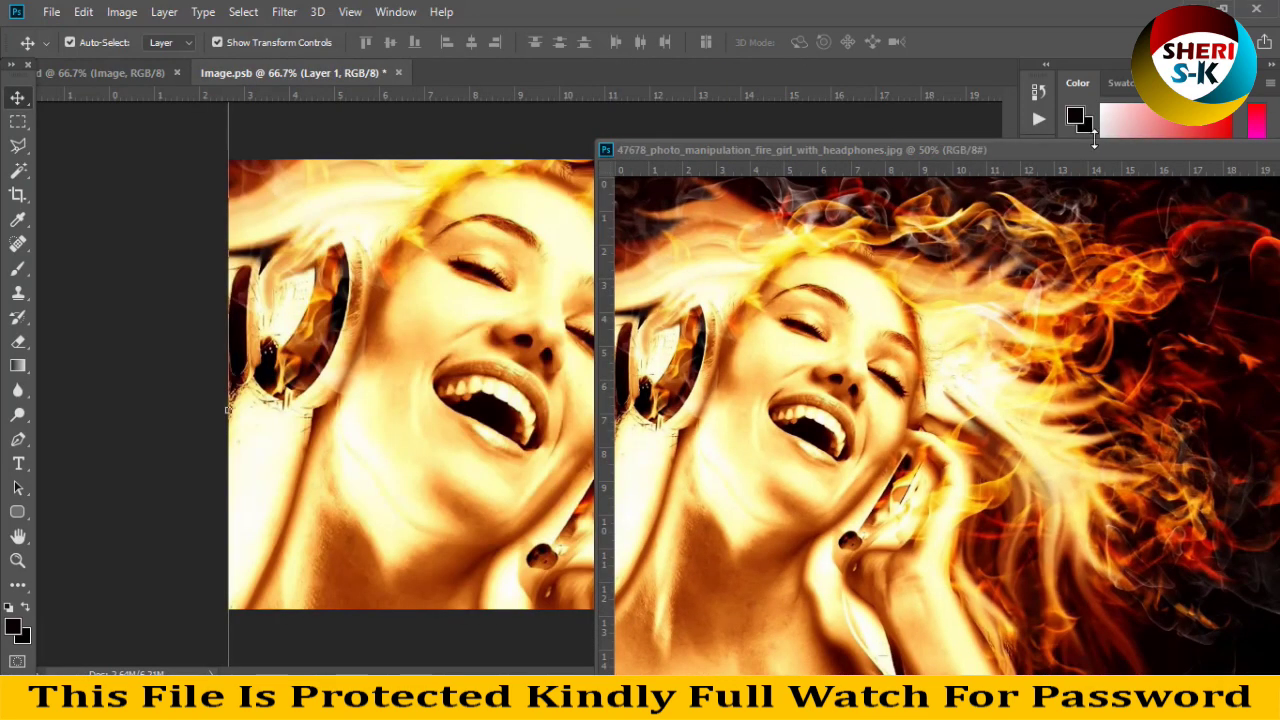
drag(1095, 155, 831, 160)
click(927, 143)
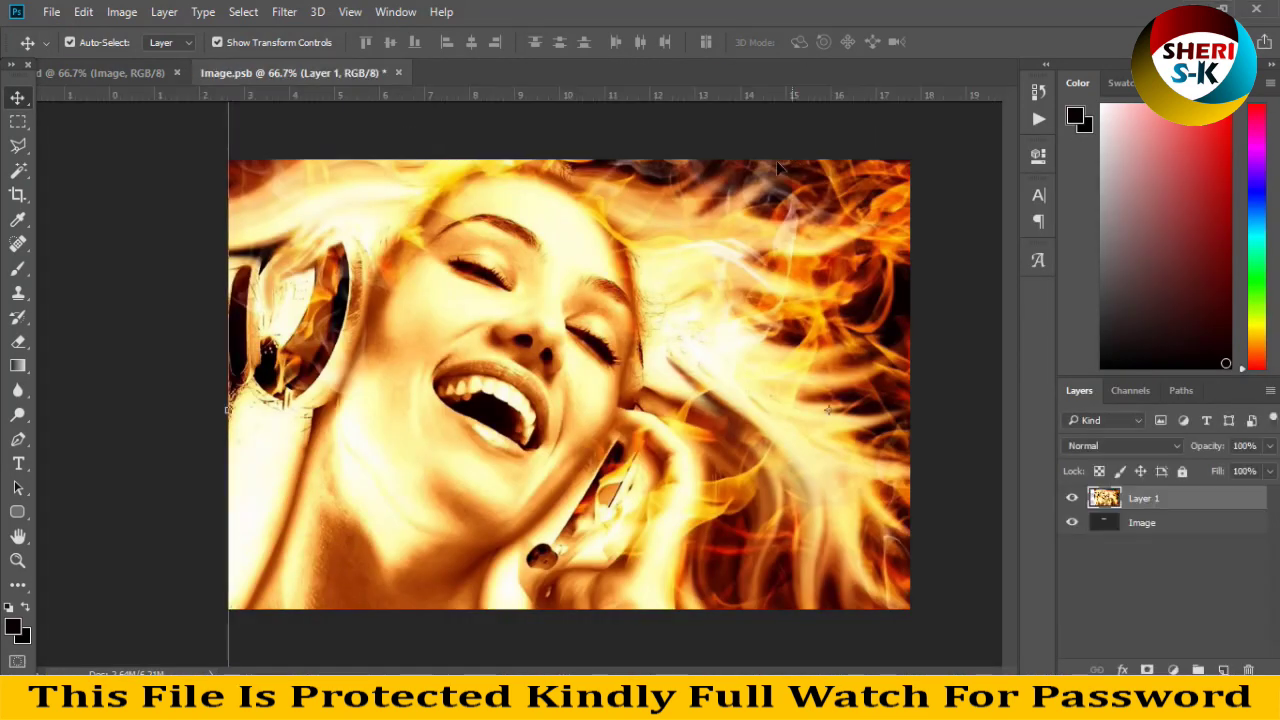
drag(493, 295, 537, 265)
key(ctrl+minus)
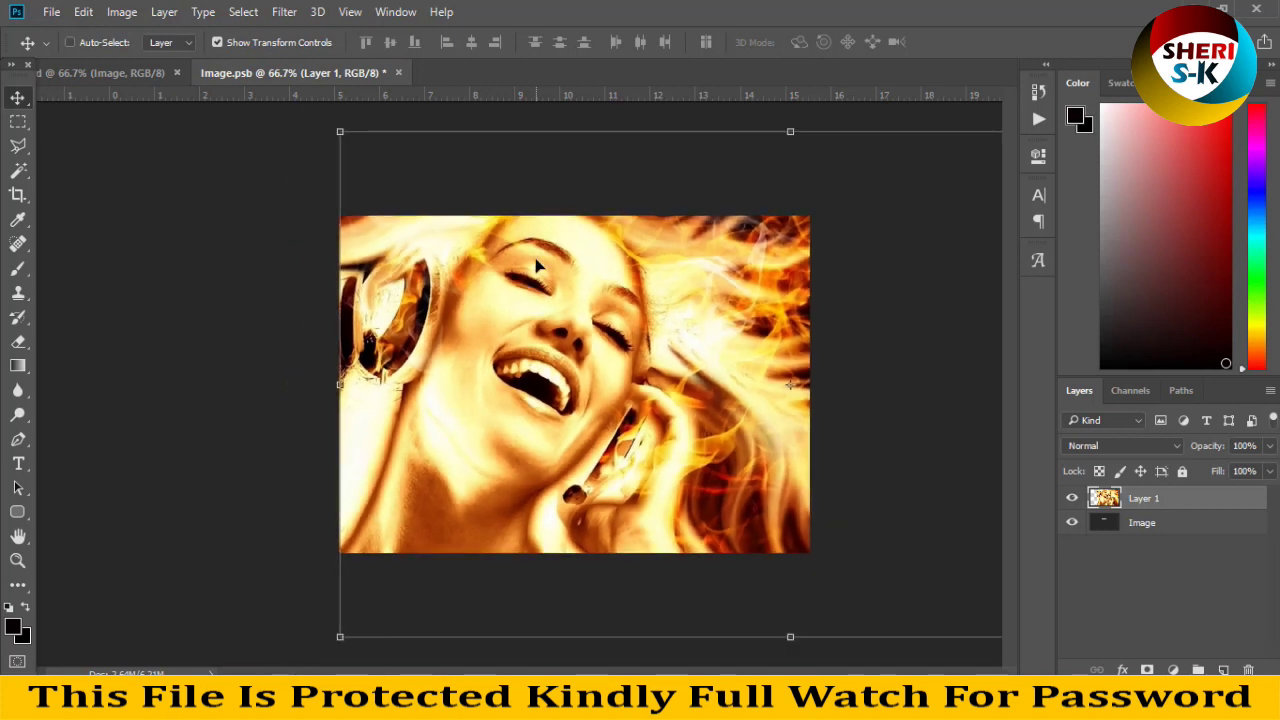
key(ctrl+minus)
key(ctrl+minus)
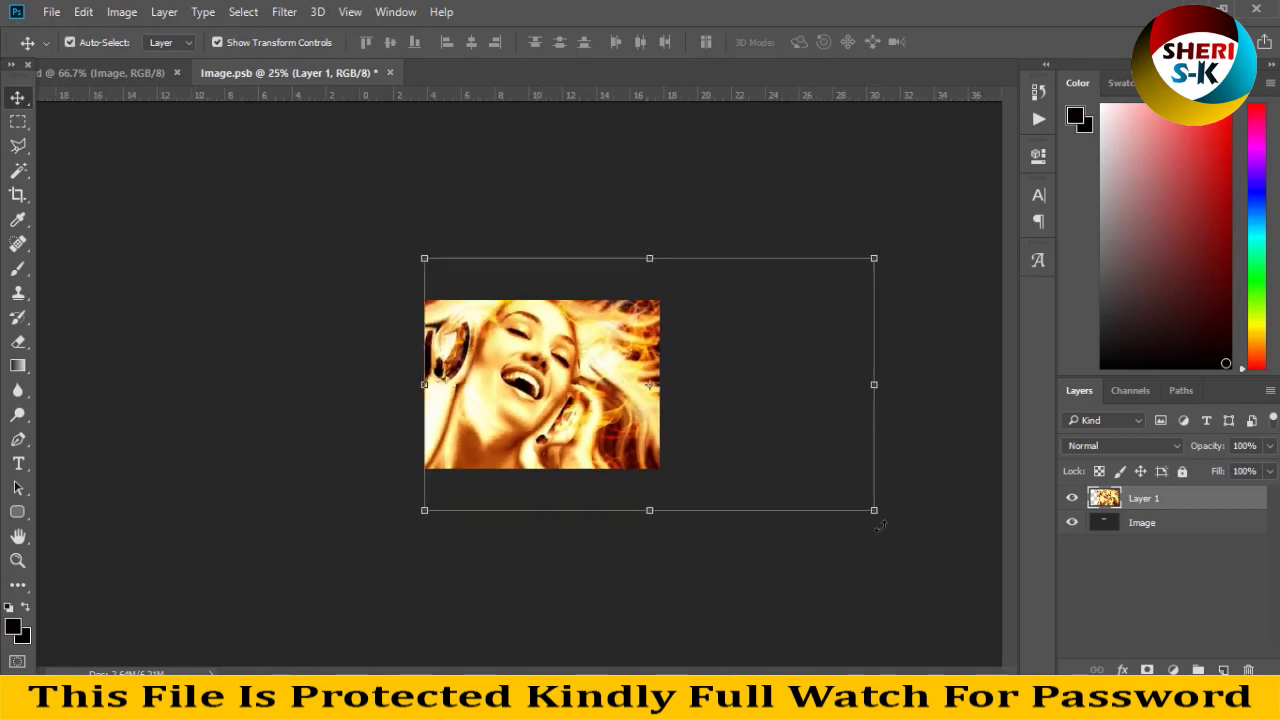
drag(873, 511, 806, 471)
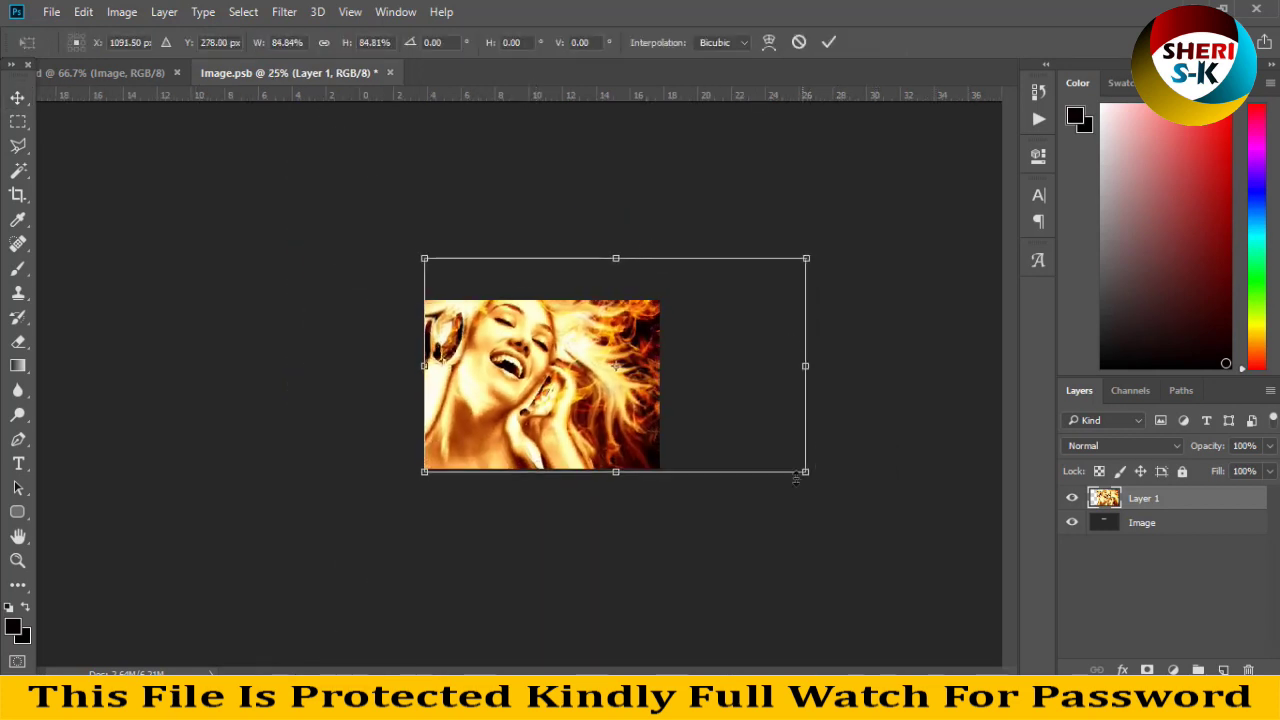
drag(798, 262, 748, 283)
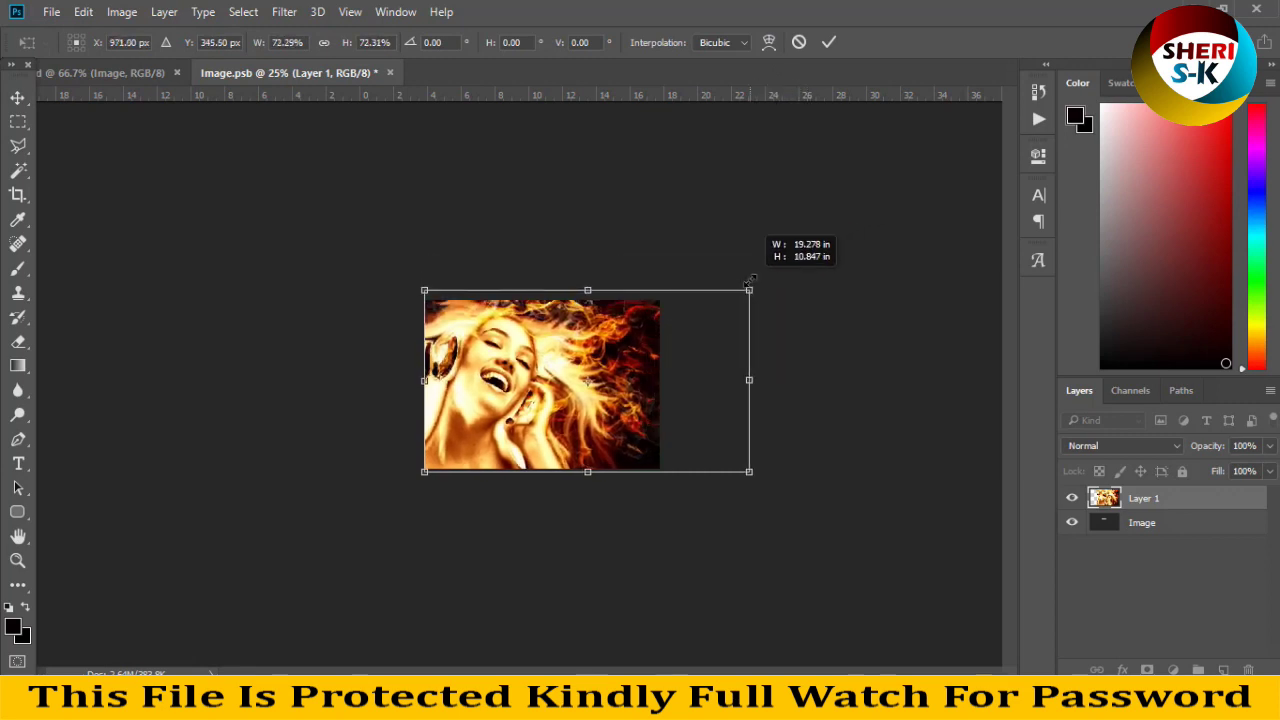
key(Return)
Step: Save and close Image.psb, then close the Music Event template without saving
key(ctrl+s)
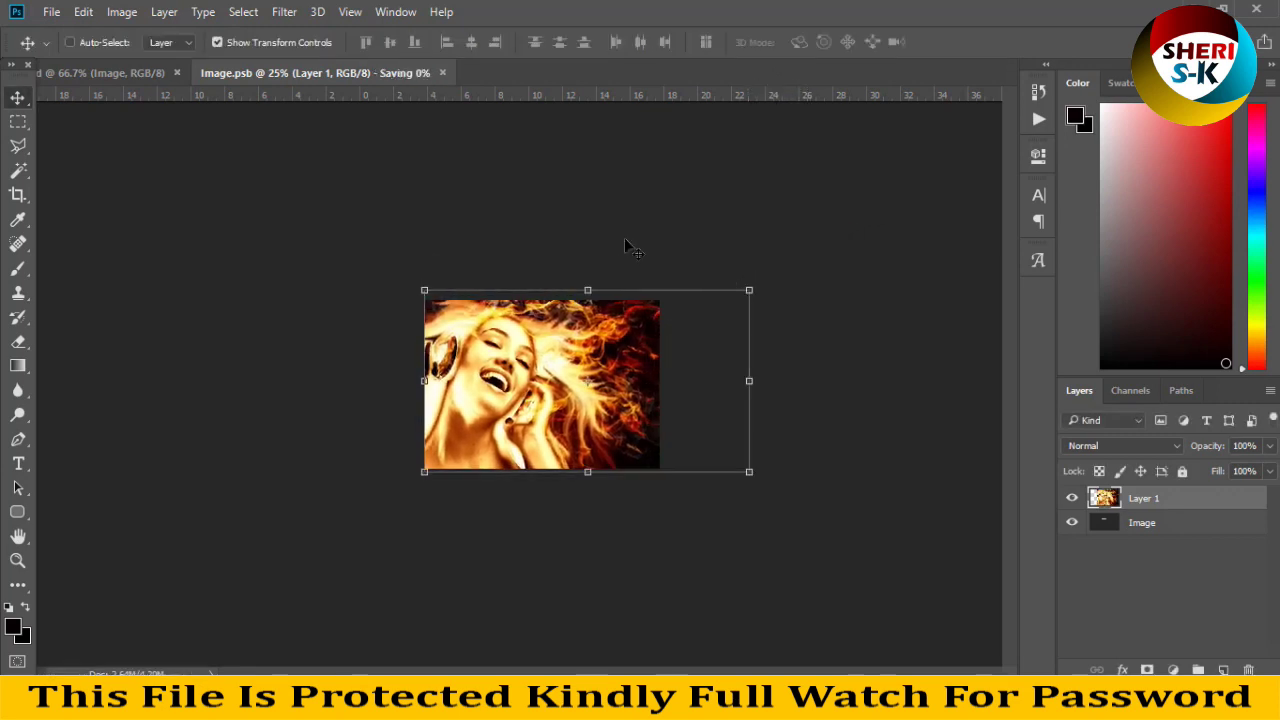
click(389, 74)
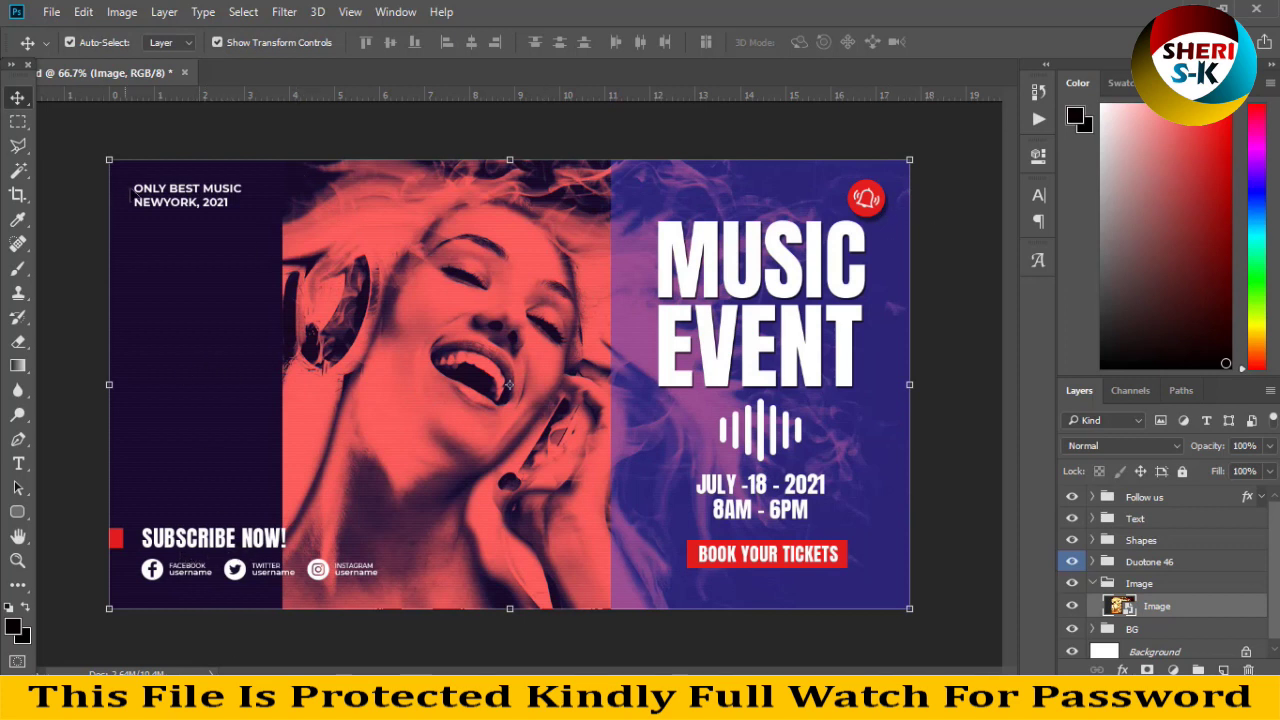
click(185, 72)
click(646, 277)
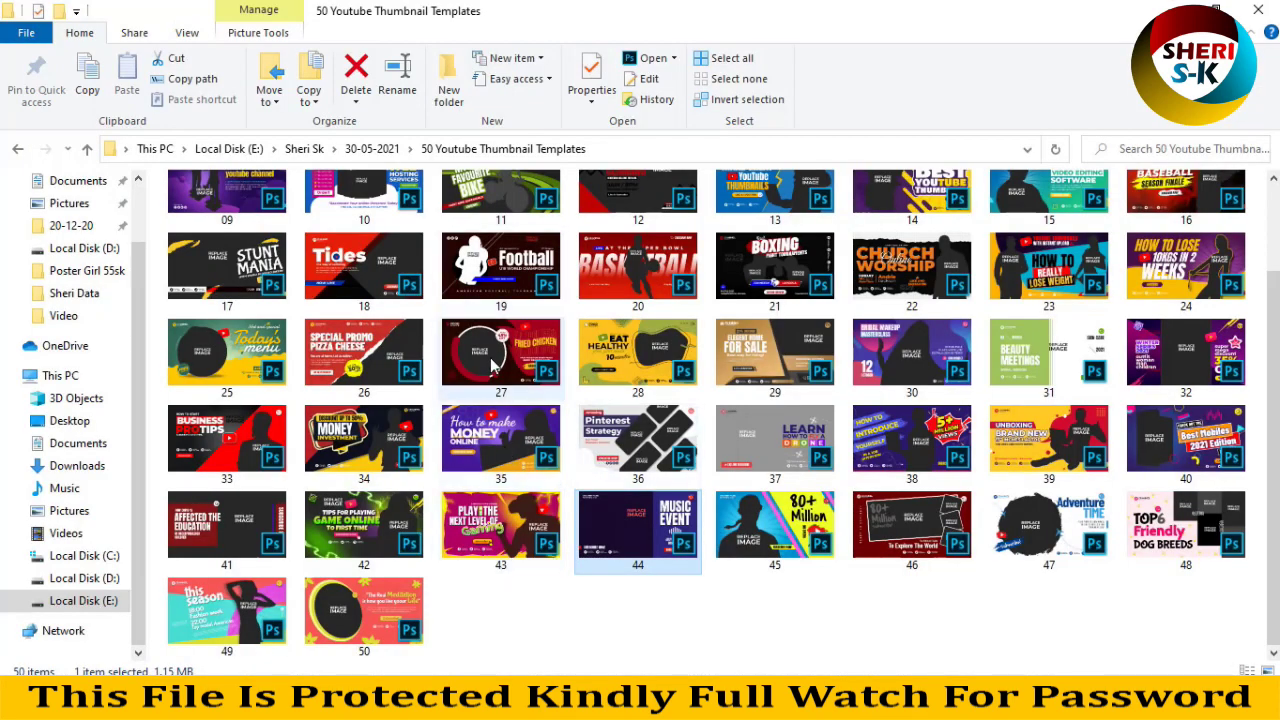
Step: Drag template 27, the Fried Chicken thumbnail, into Photoshop
drag(638, 525, 424, 143)
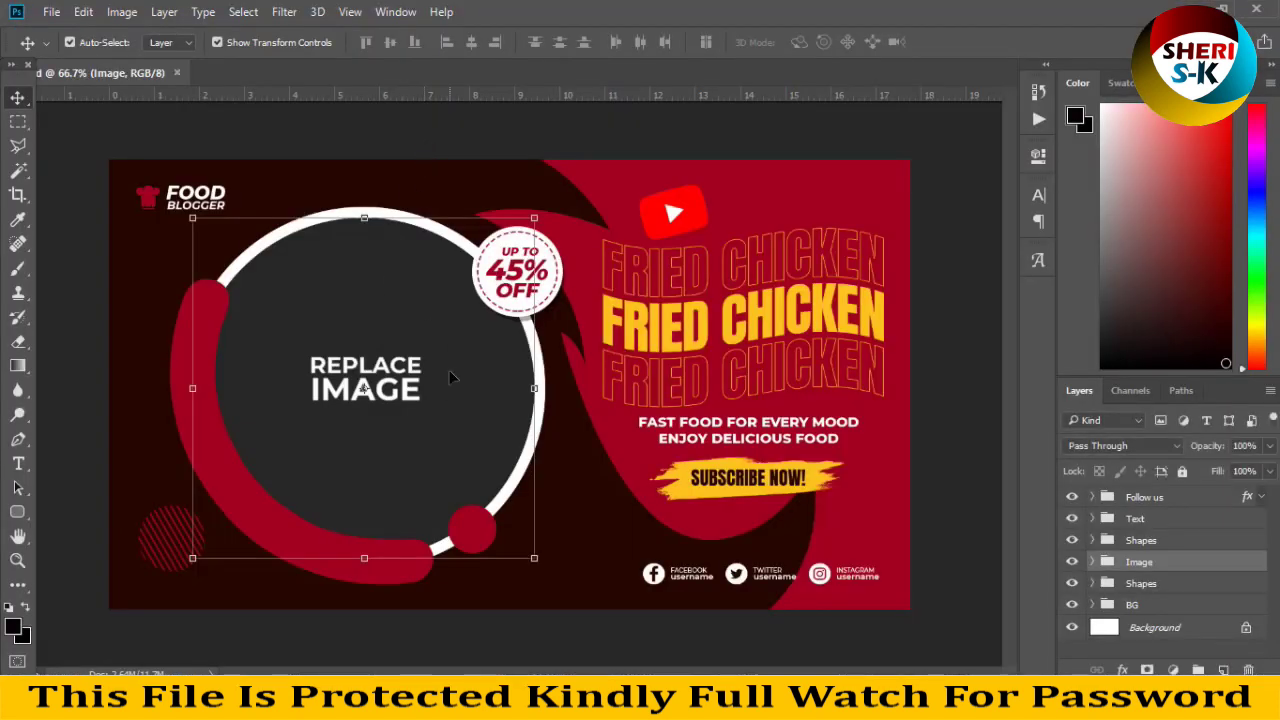
Step: Edit the Image group's smart object as Image.psb and open the masked-girl portrait from Girls
click(412, 360)
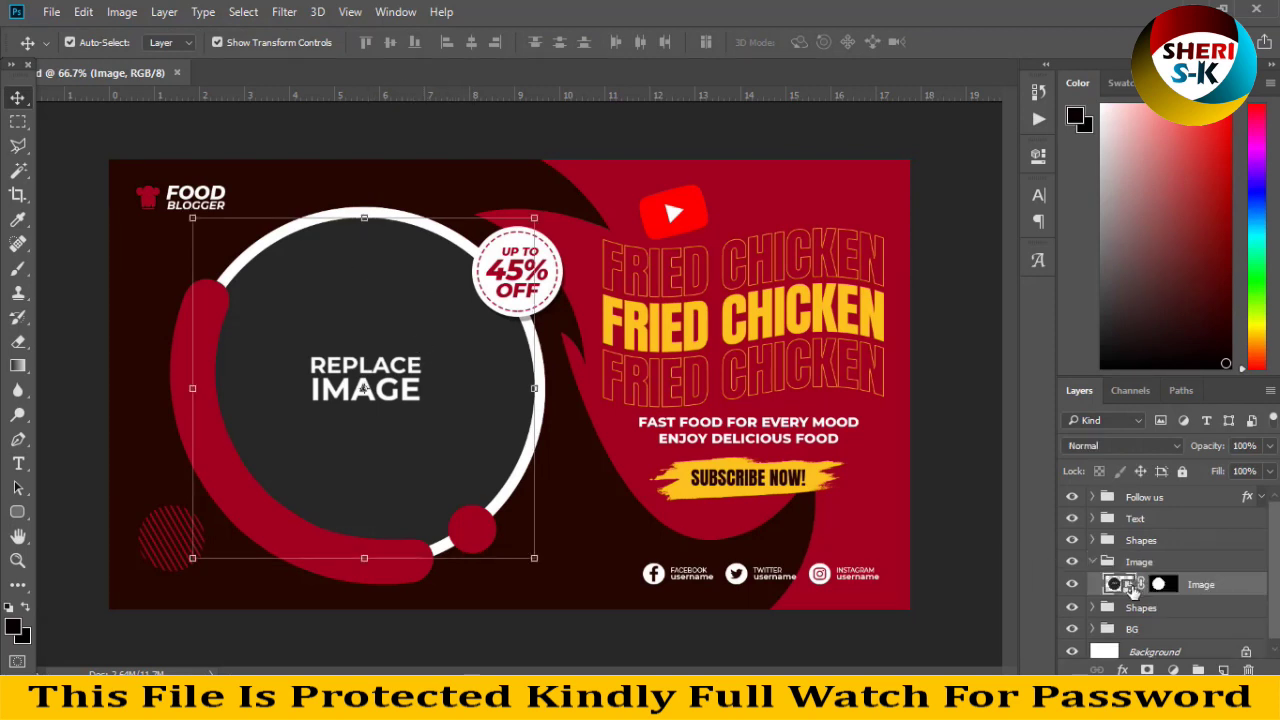
double_click(1128, 588)
click(51, 11)
click(72, 48)
drag(611, 118, 621, 232)
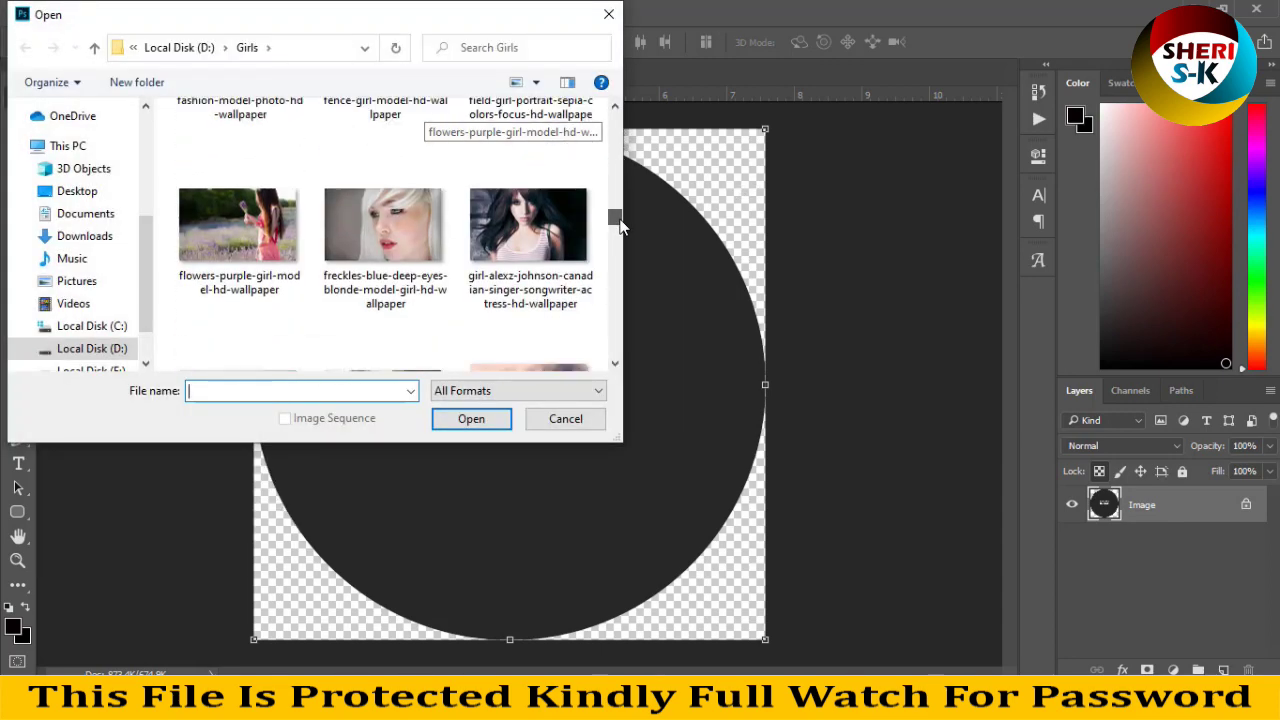
drag(621, 232, 634, 322)
double_click(529, 308)
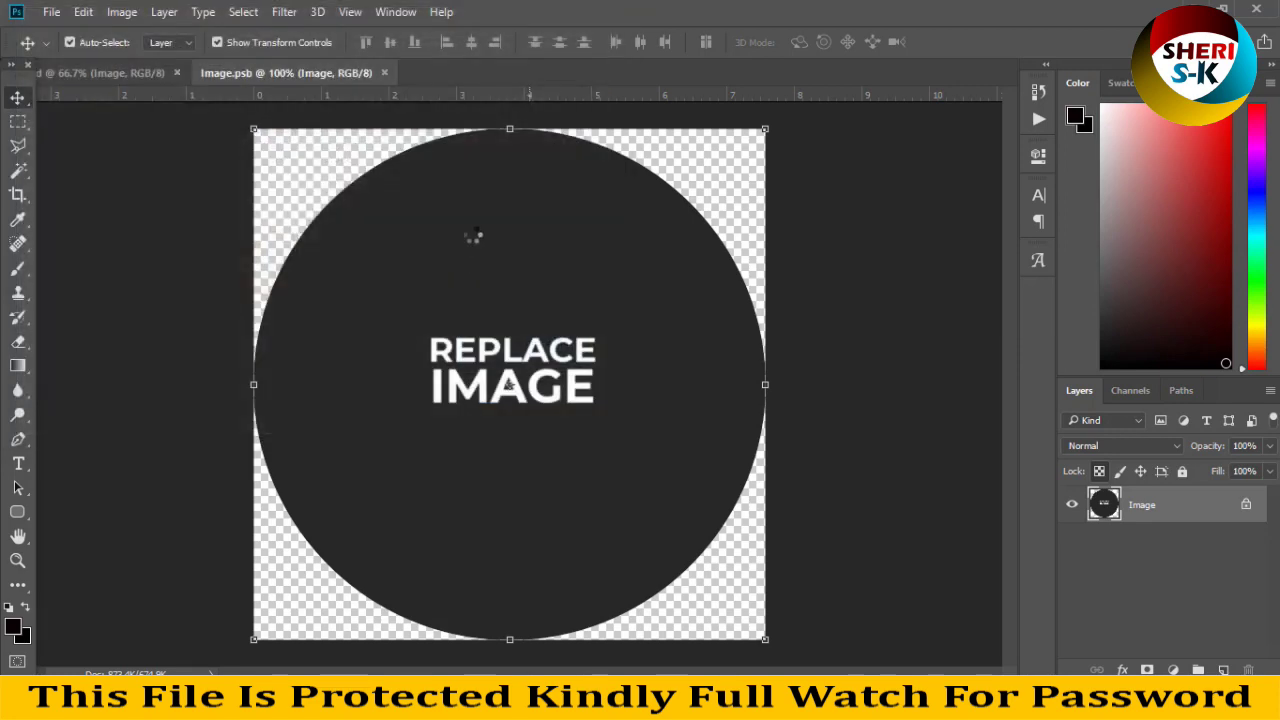
Step: Bring the masked-girl photo into Image.psb and scale it to about half size
drag(650, 72, 817, 160)
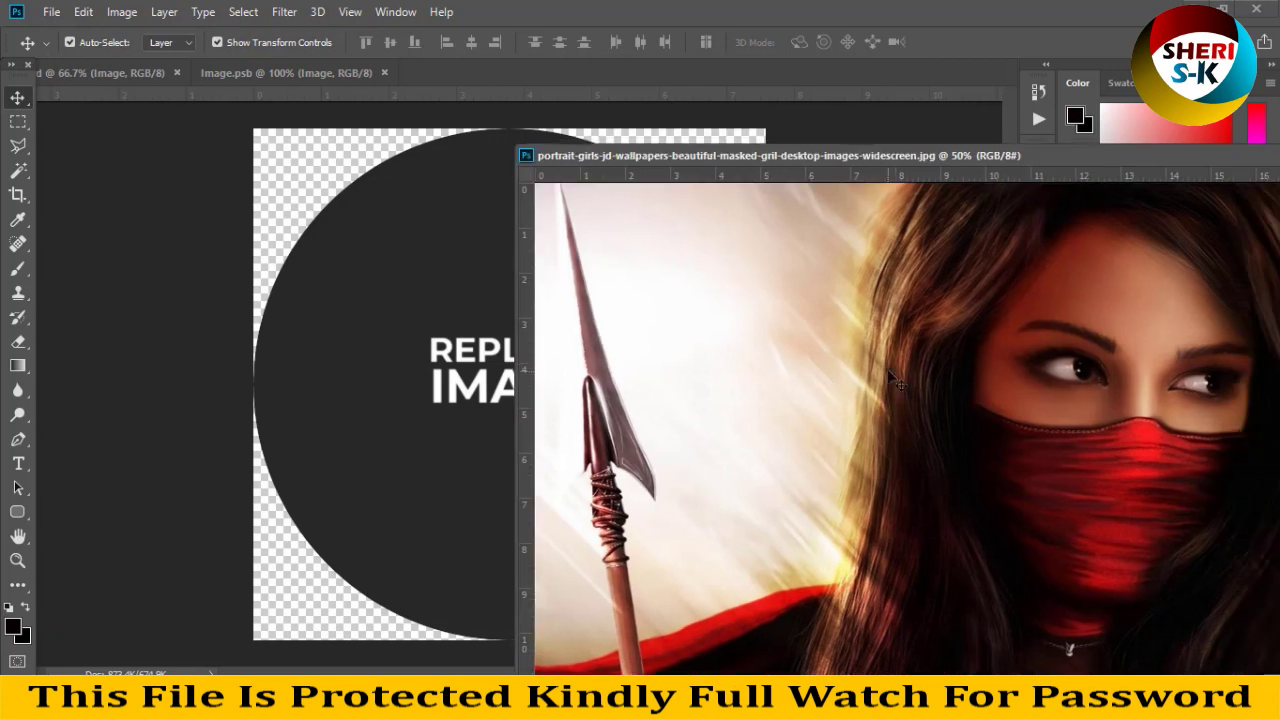
drag(817, 334, 430, 330)
drag(1190, 156, 662, 222)
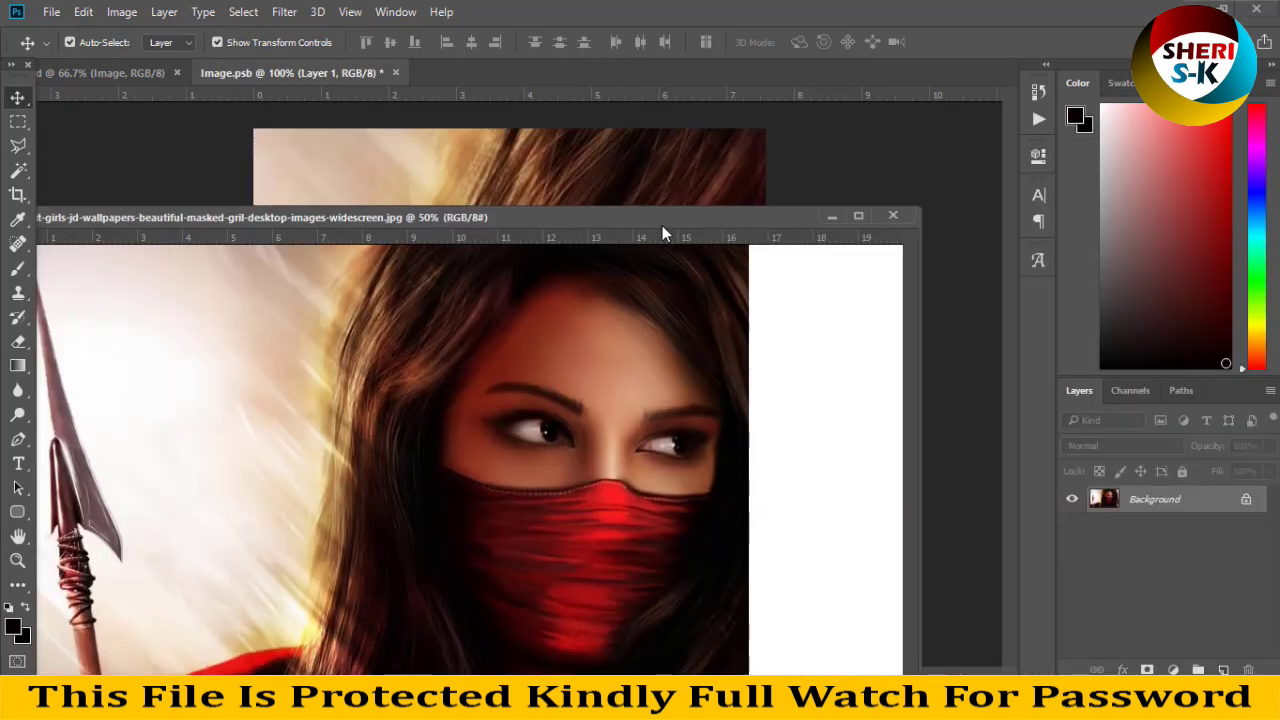
click(893, 216)
key(ctrl+minus)
key(ctrl+minus)
key(ctrl+minus)
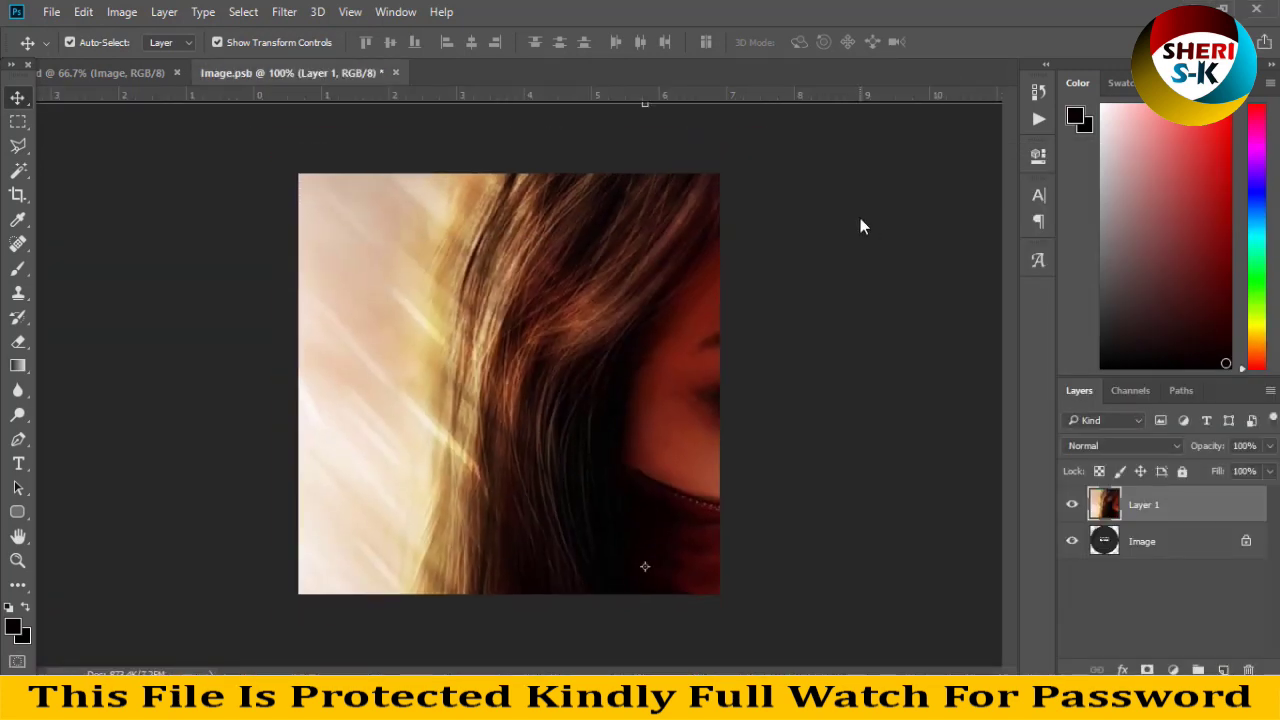
key(ctrl+minus)
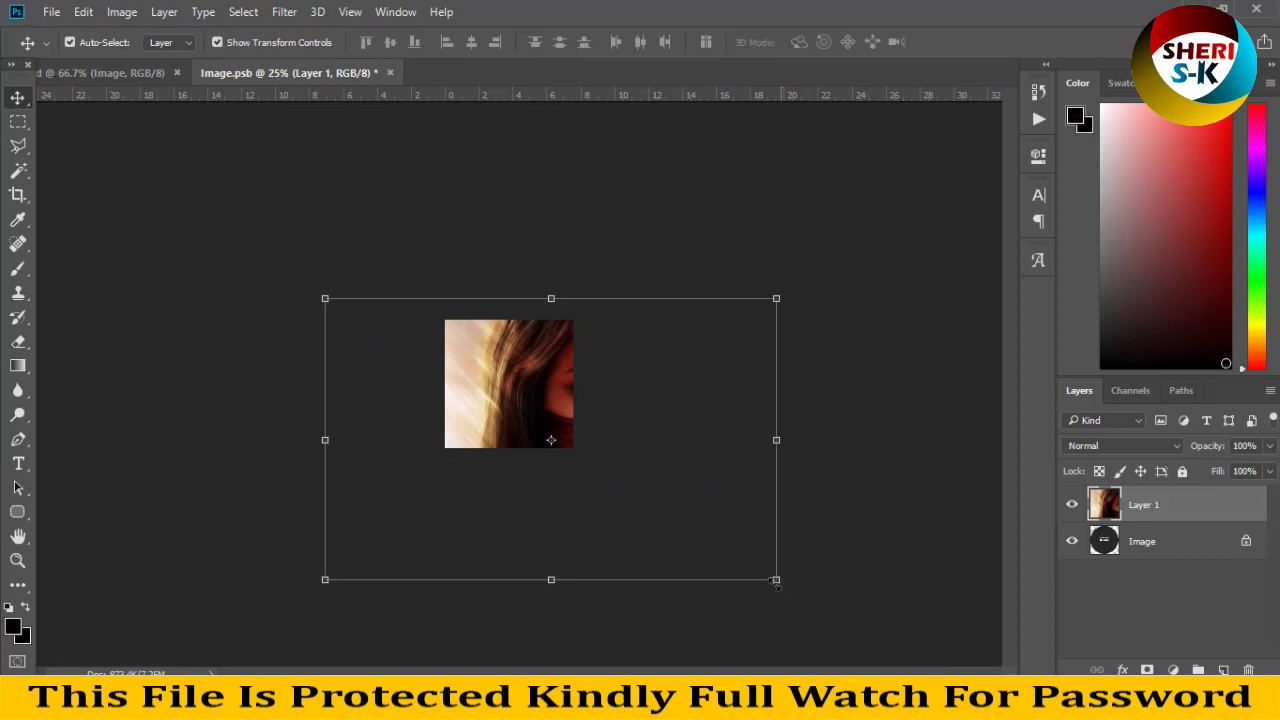
drag(776, 582, 555, 466)
drag(344, 305, 455, 333)
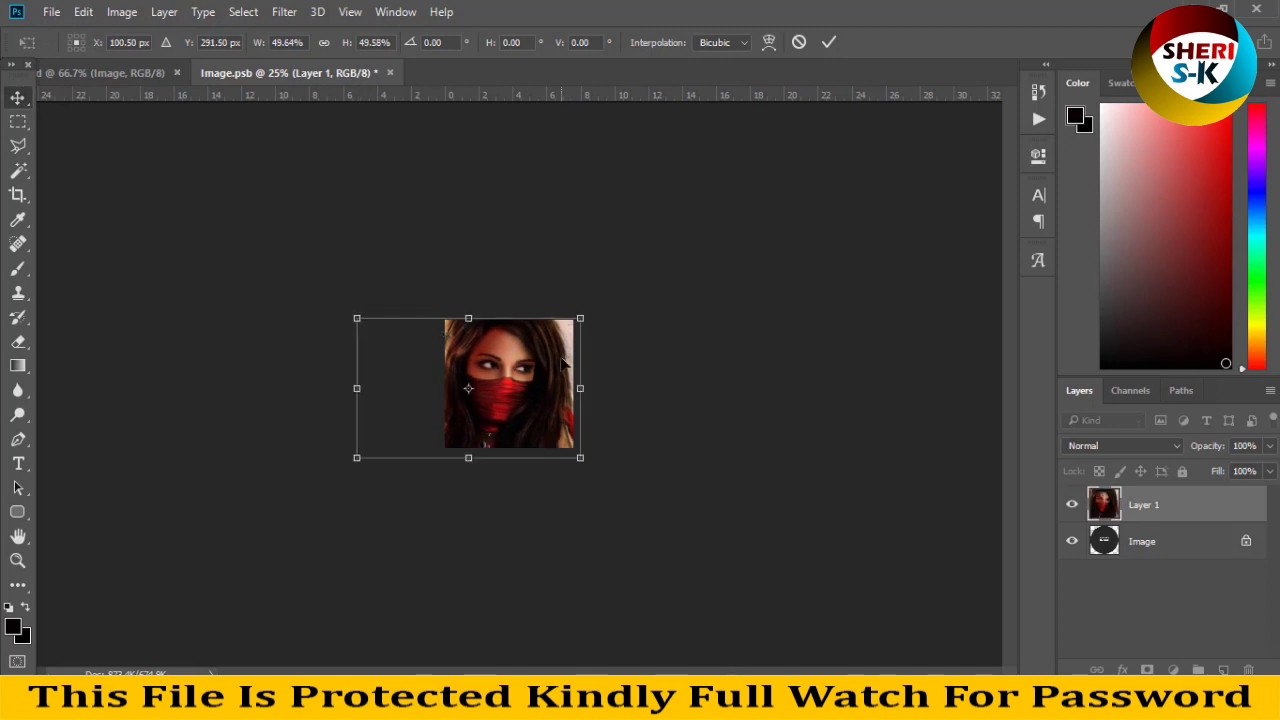
key(Return)
Step: Clip the photo to the black circle, position it, then save and close Image.psb
right_click(1178, 508)
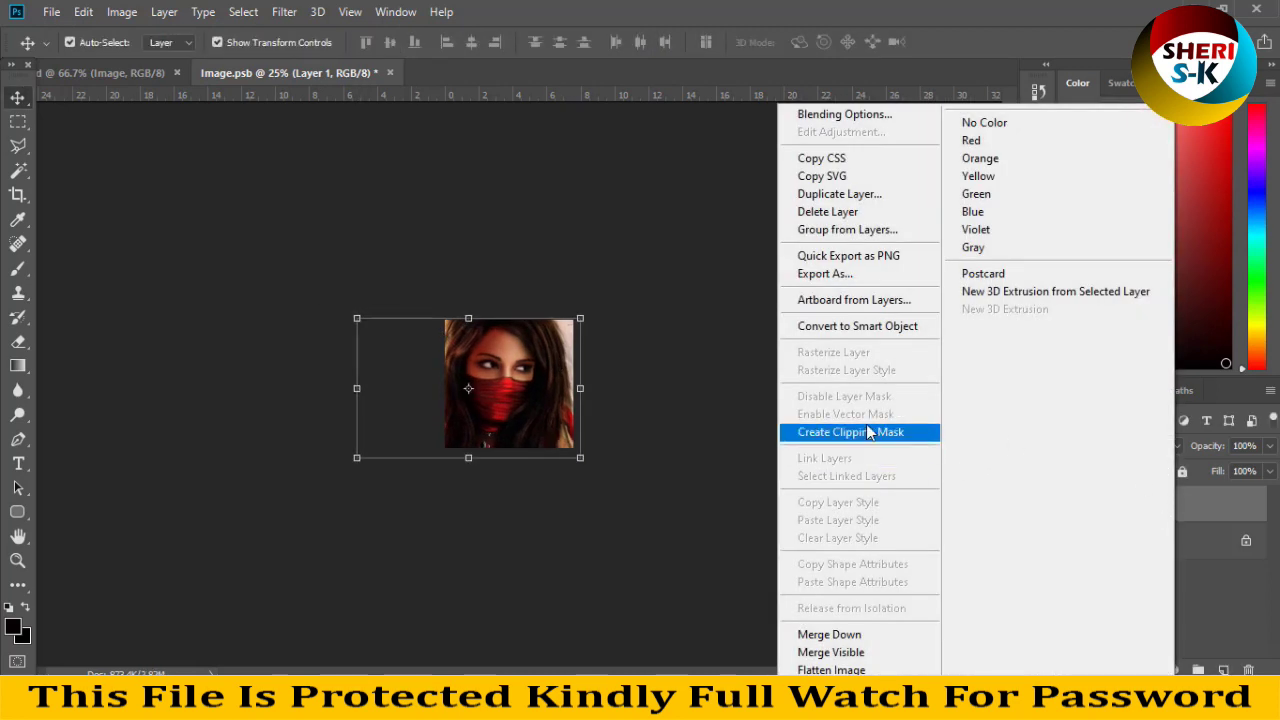
click(850, 432)
click(530, 369)
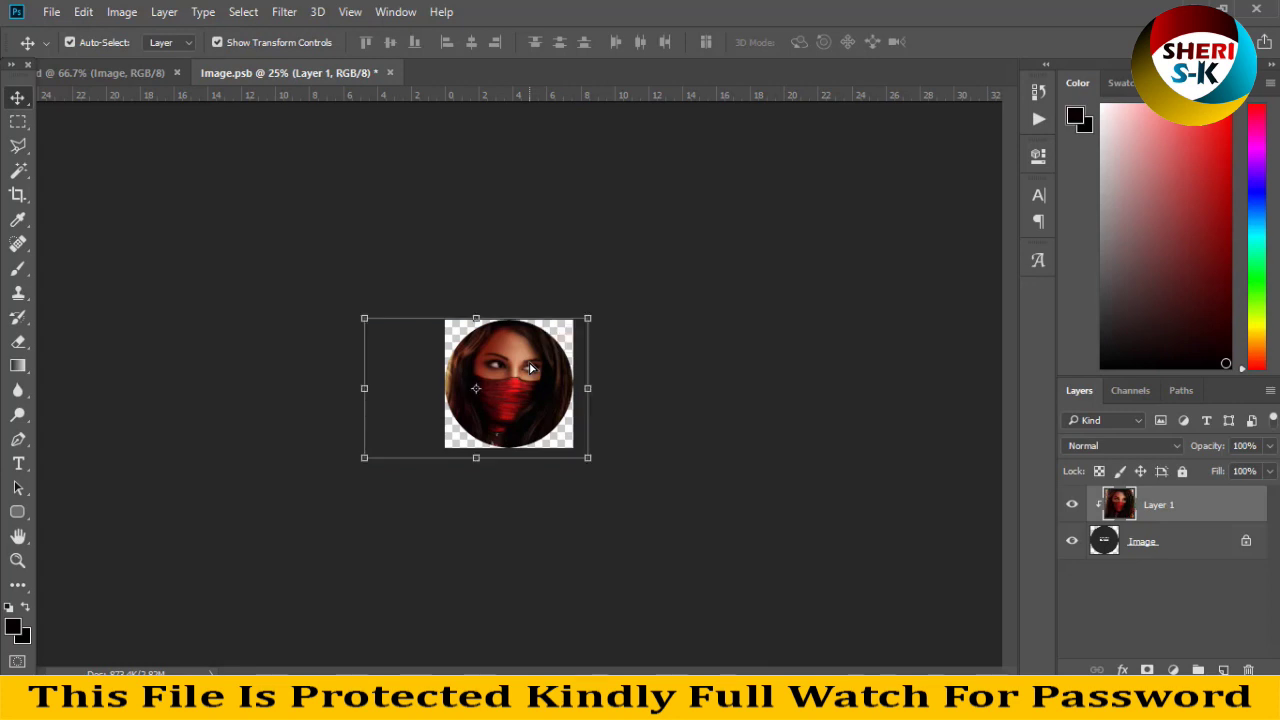
key(ctrl+s)
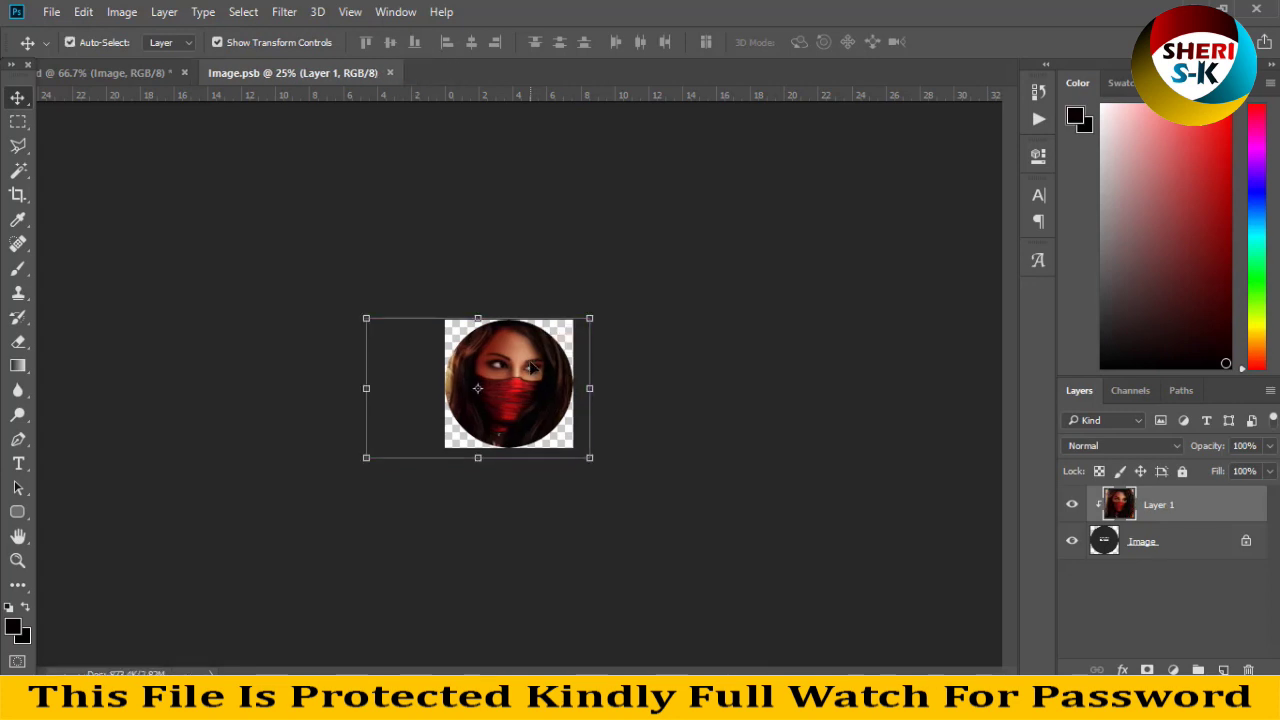
click(389, 72)
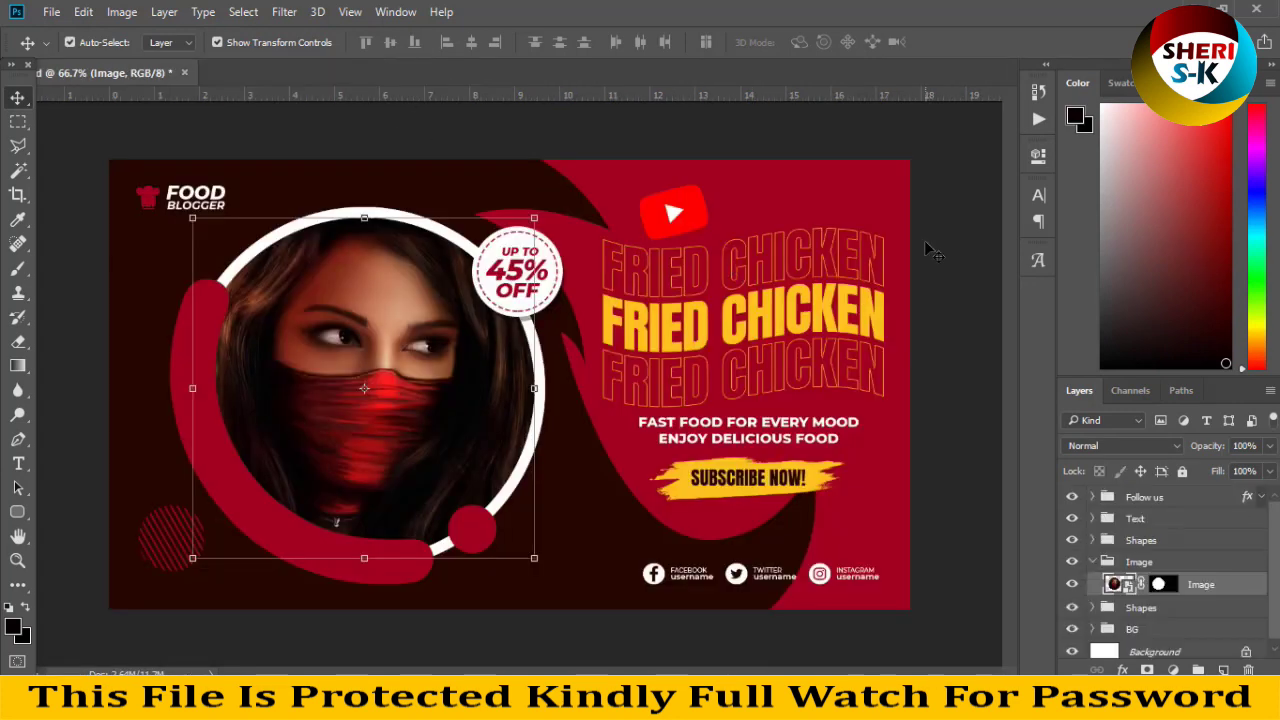
Step: Click through the FRIED CHICKEN, FAST FOOD and SUBSCRIBE NOW! layers to reach the background rectangle
click(916, 246)
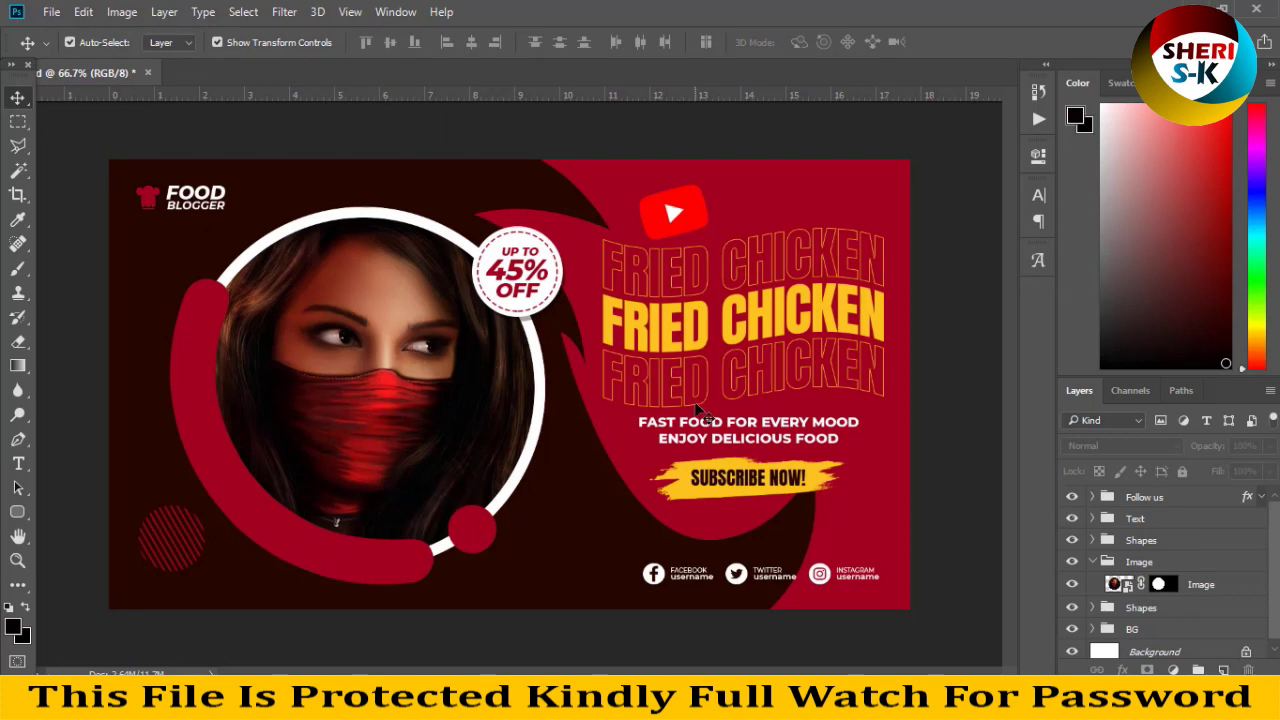
click(672, 268)
click(684, 358)
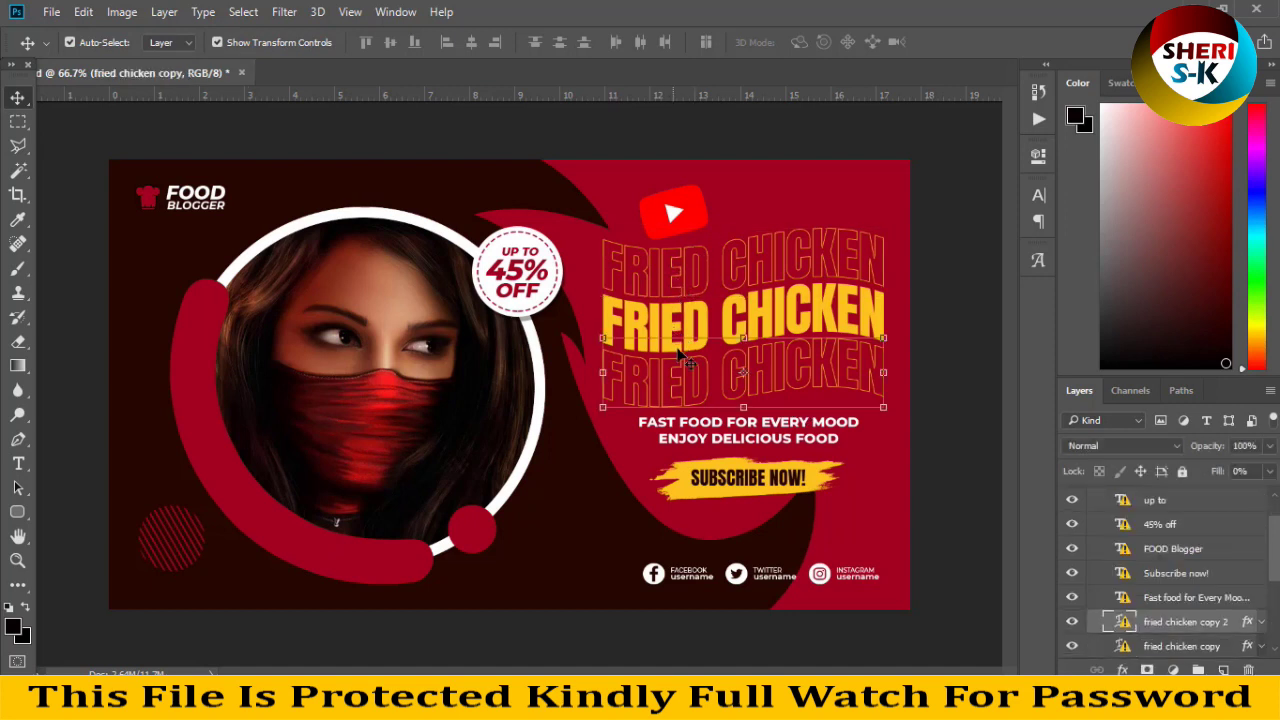
click(786, 445)
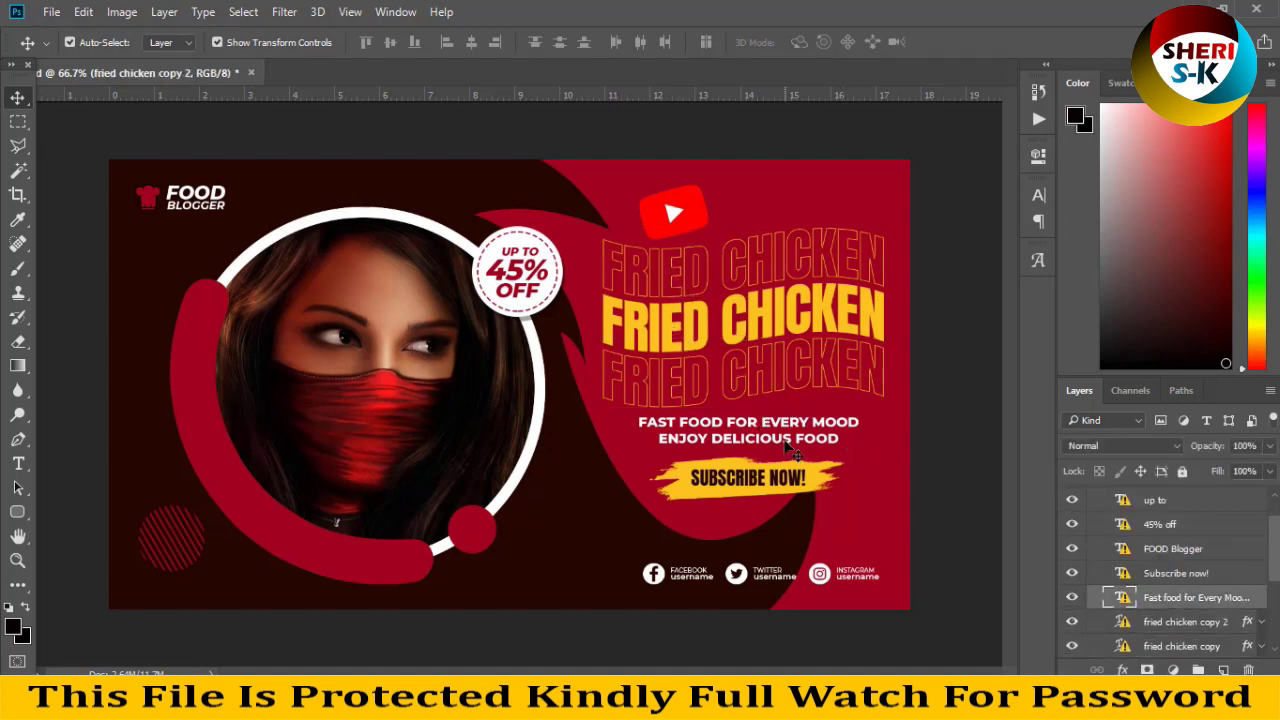
click(700, 479)
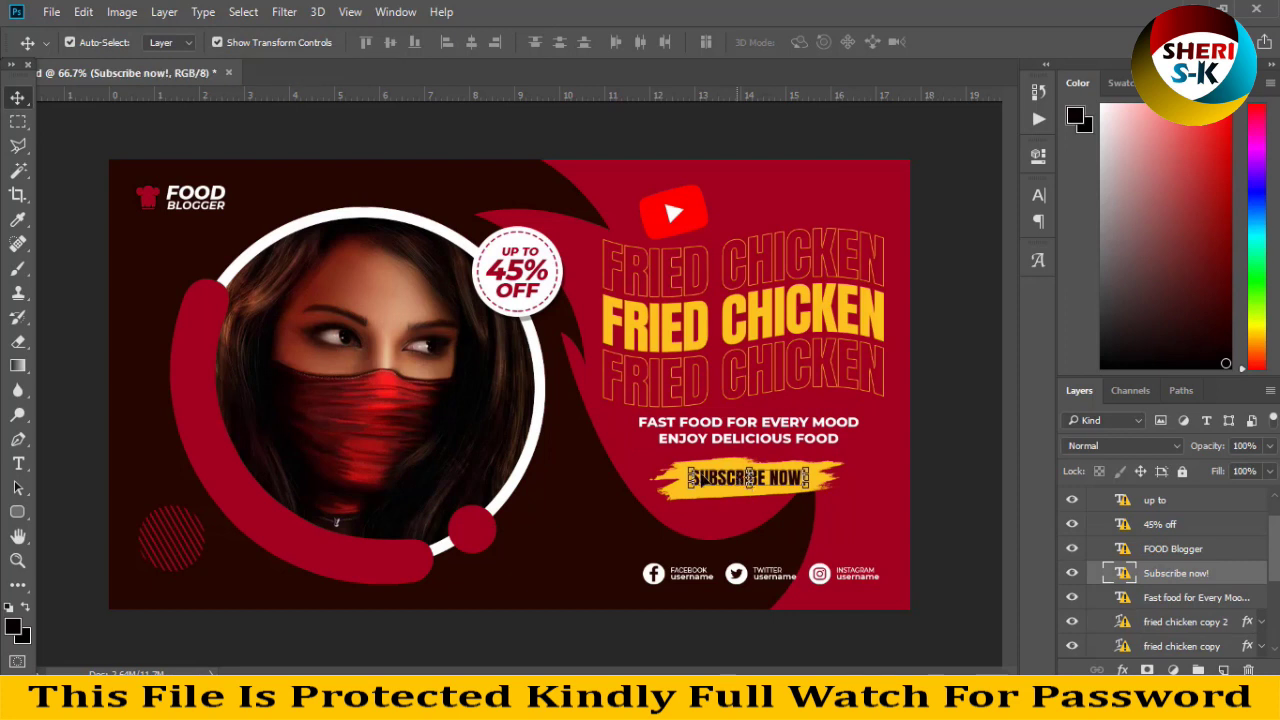
click(827, 512)
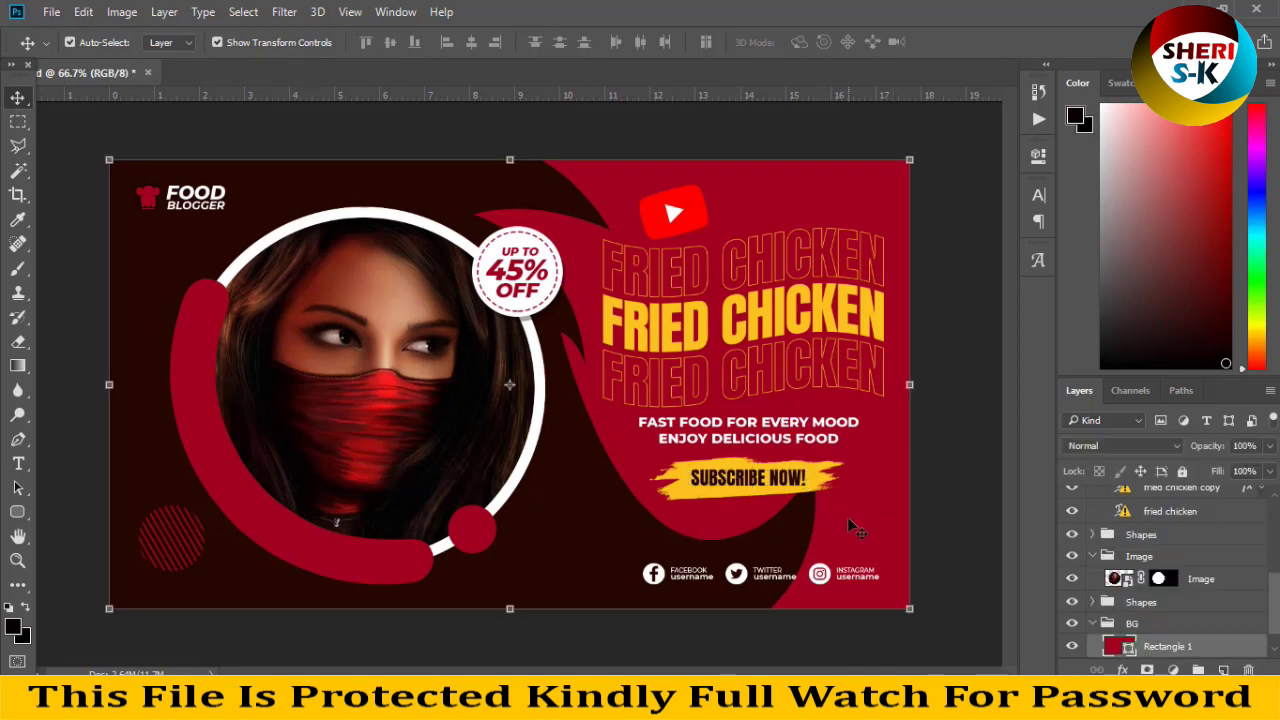
Step: Set the background rectangle's fill to red a31715 after trying f52323 and other sampled reds
double_click(1127, 651)
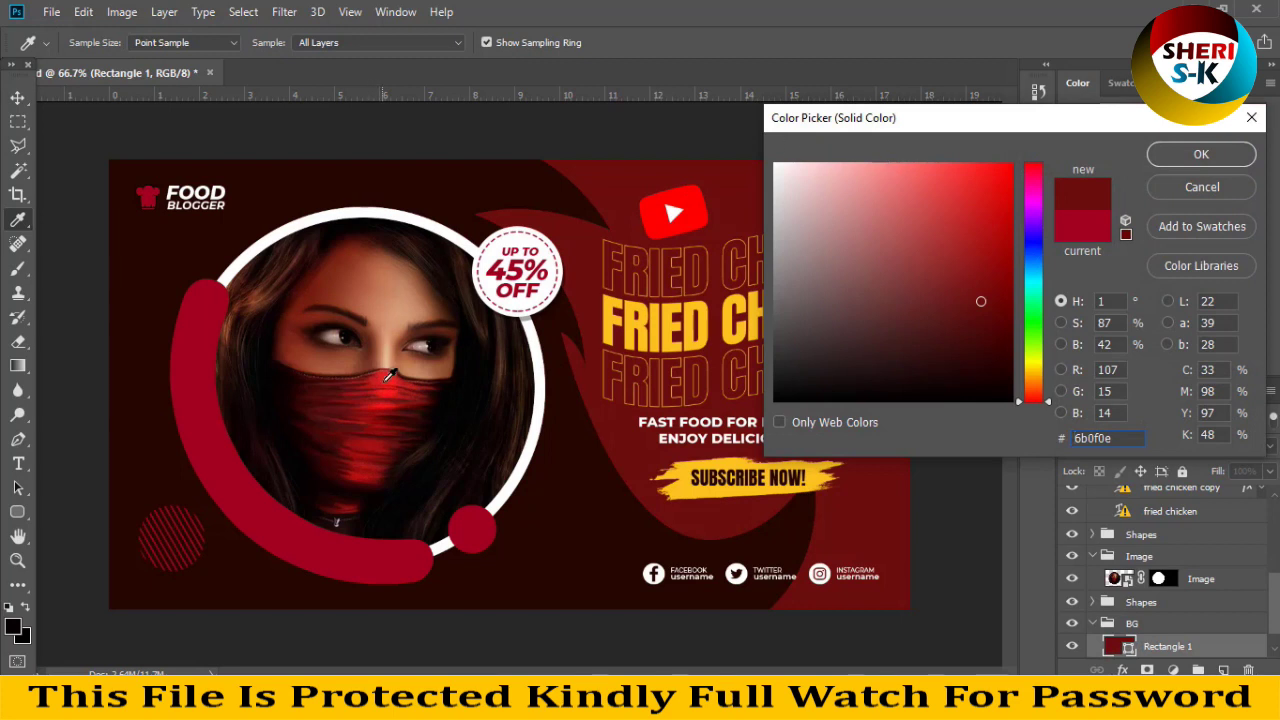
text(f52323)
drag(1005, 203, 995, 297)
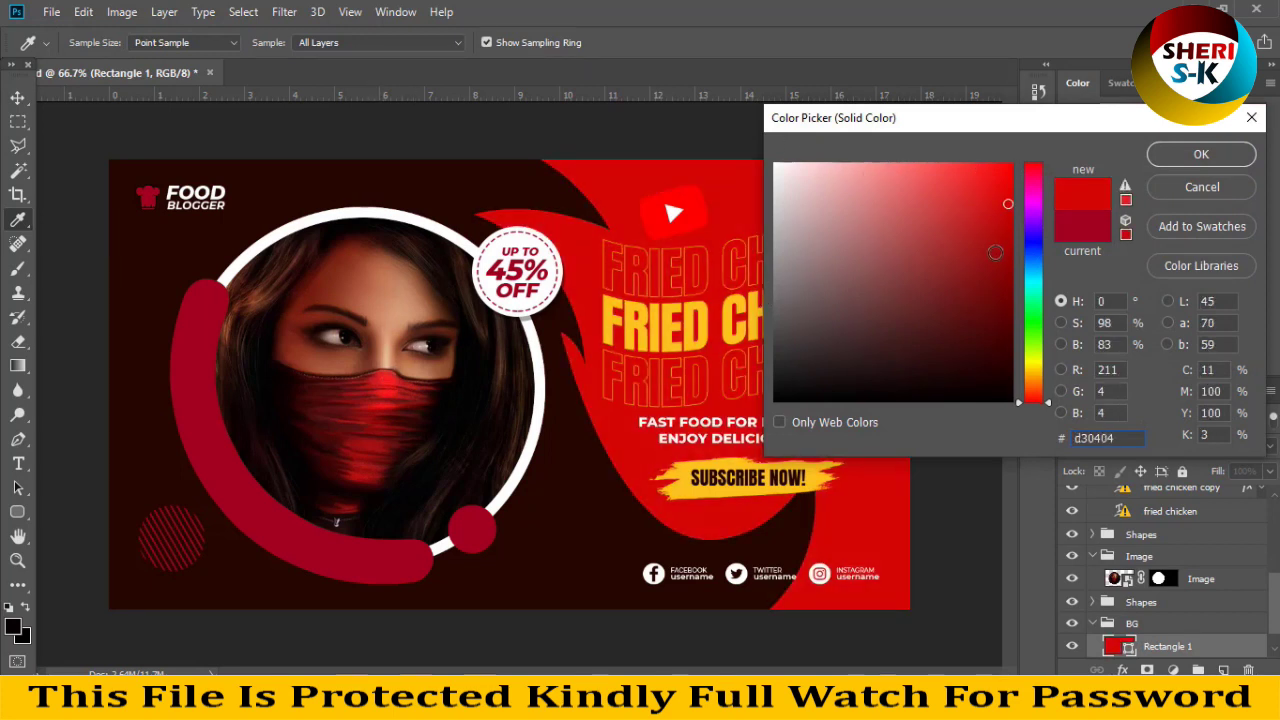
click(390, 385)
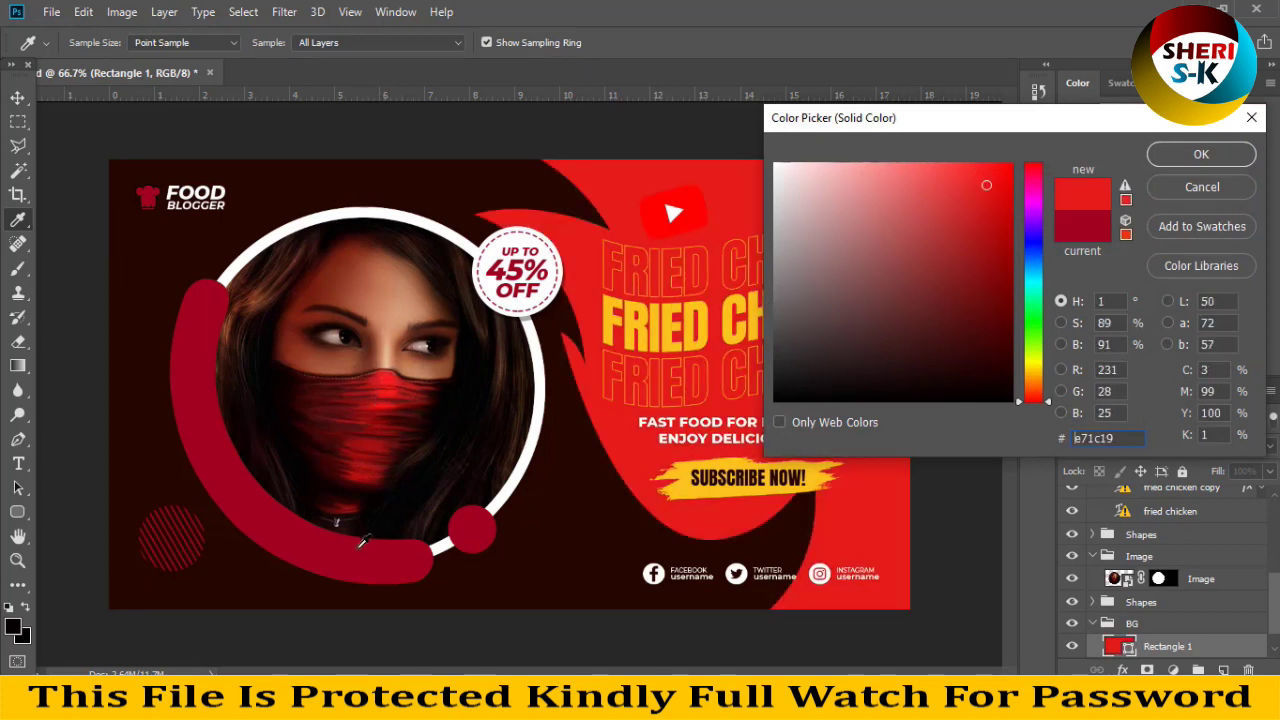
click(400, 375)
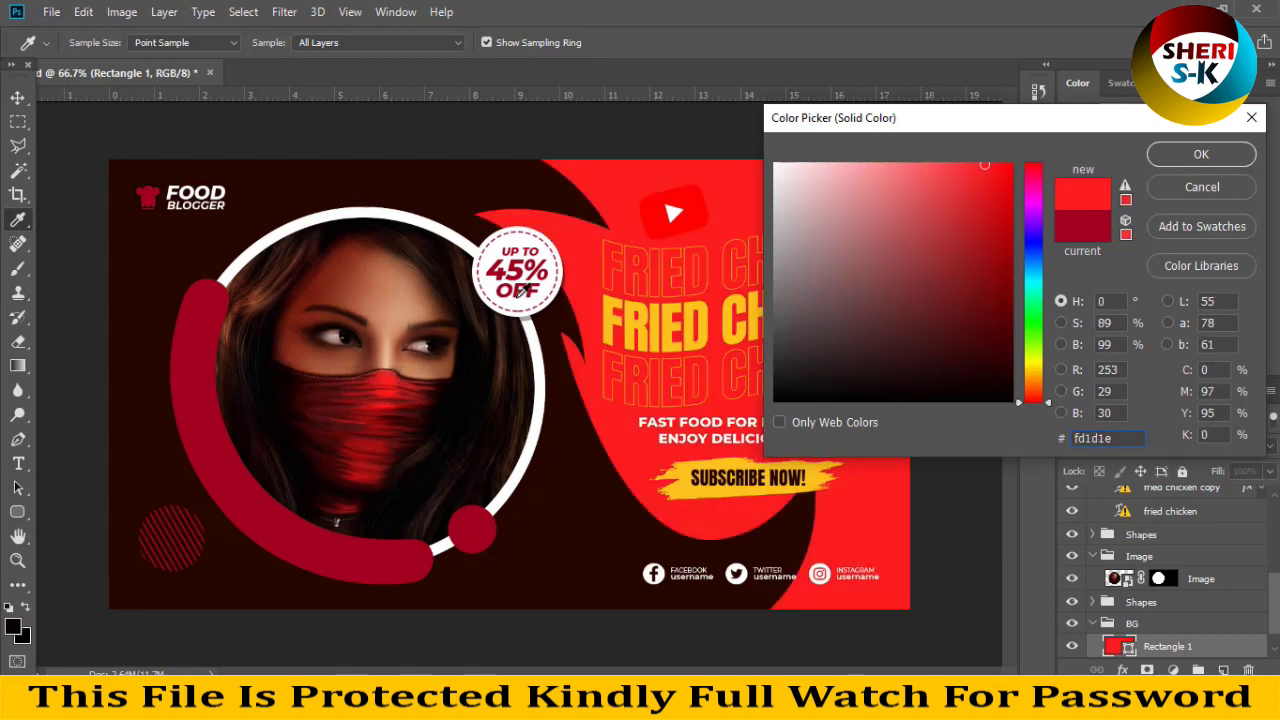
click(152, 195)
click(277, 187)
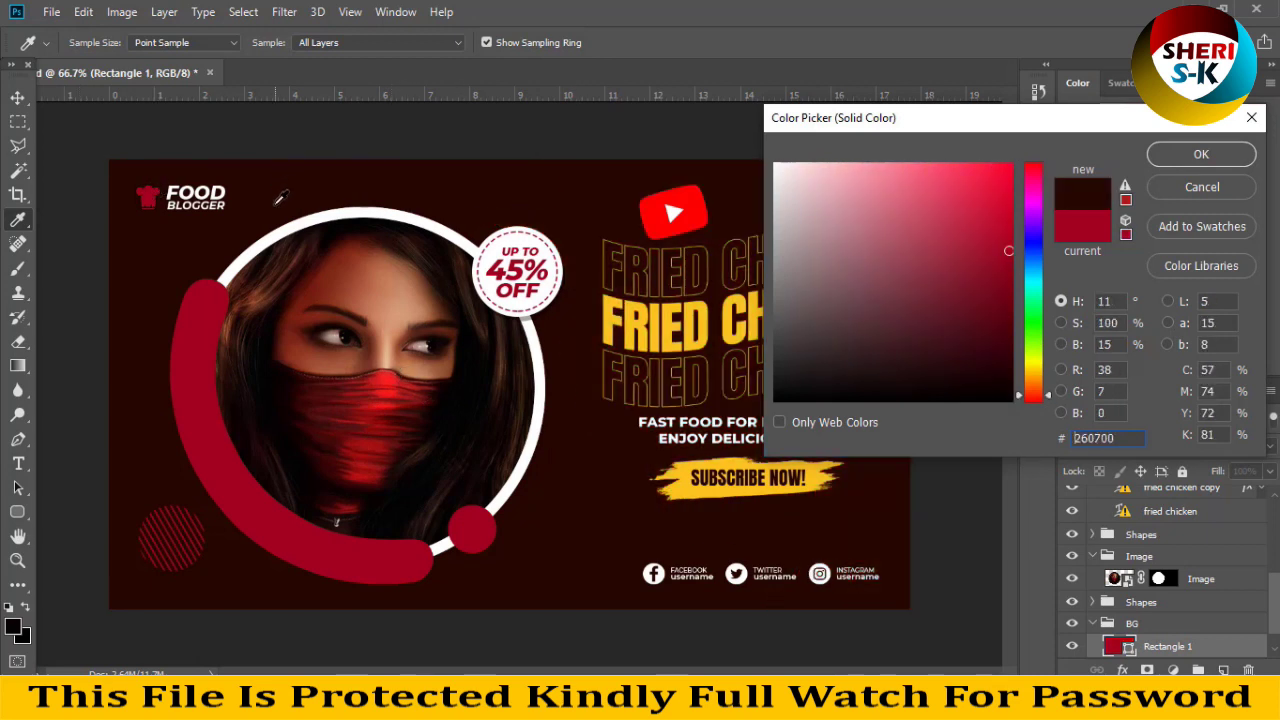
click(380, 385)
click(440, 380)
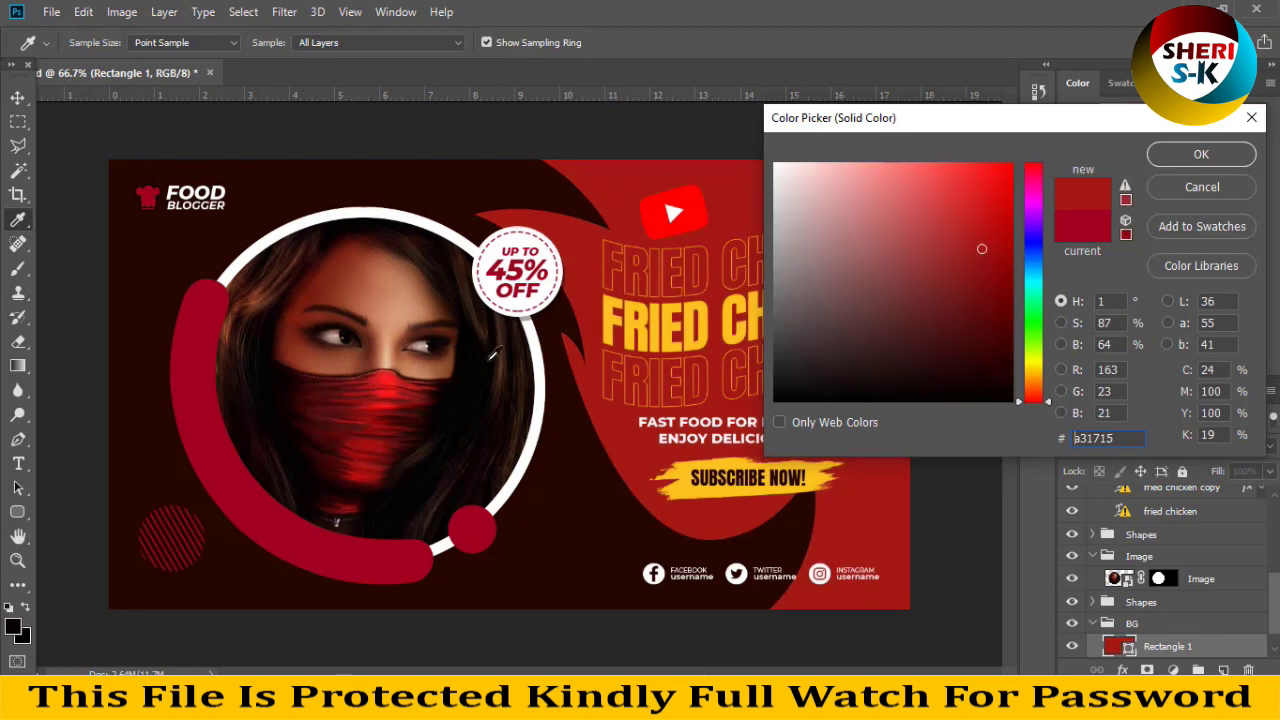
click(1201, 154)
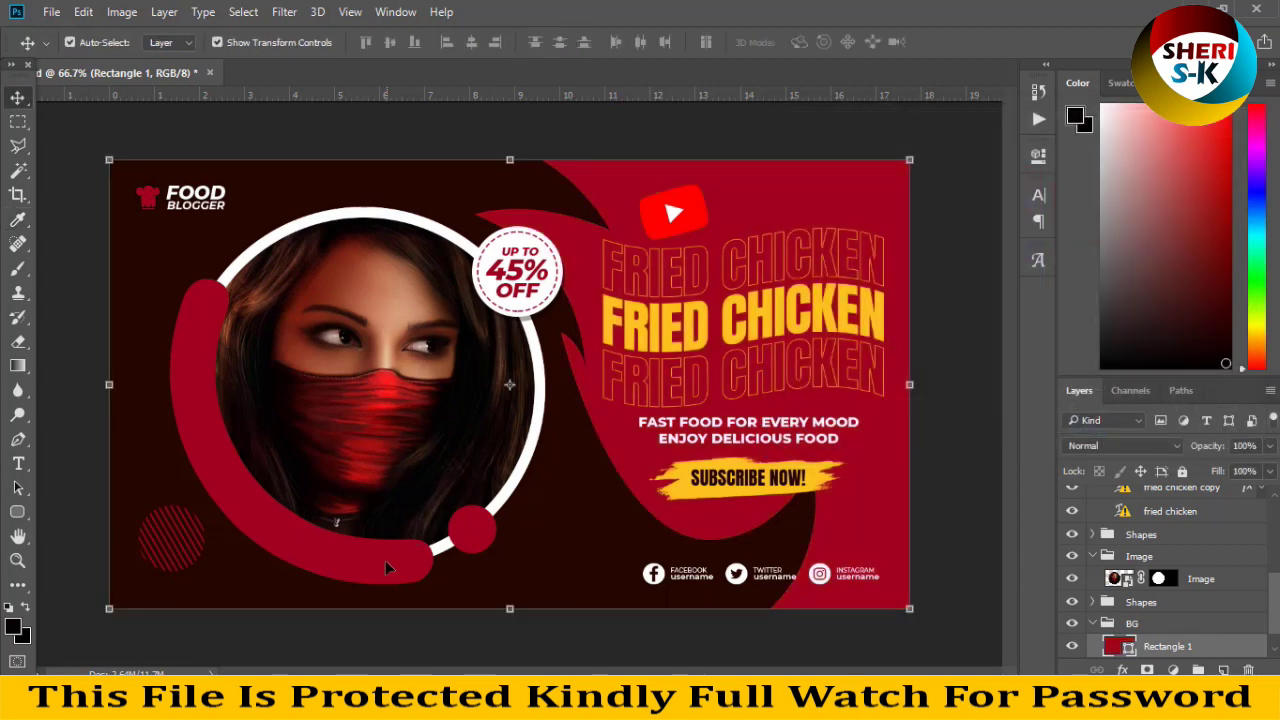
click(195, 350)
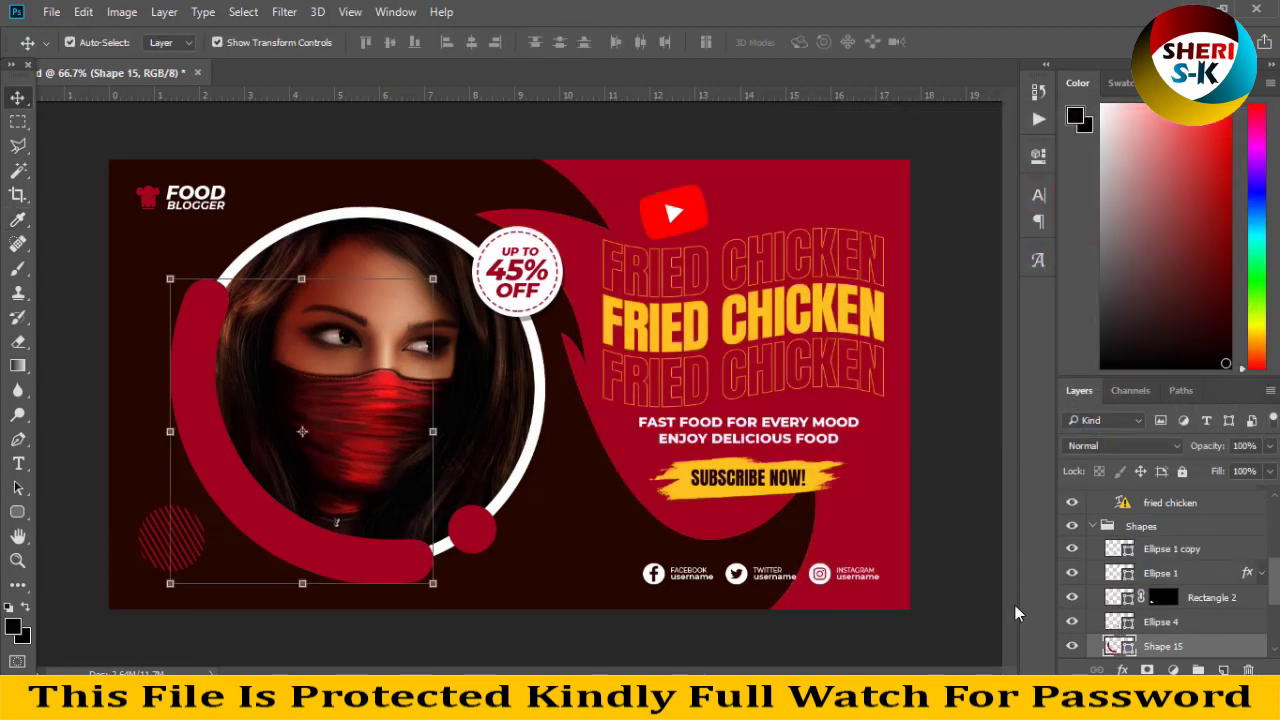
Step: Try darker reds and the yellow headline colour on the red arc, then cancel the change
double_click(1116, 646)
click(405, 400)
click(390, 387)
click(384, 400)
click(390, 420)
drag(972, 340, 997, 368)
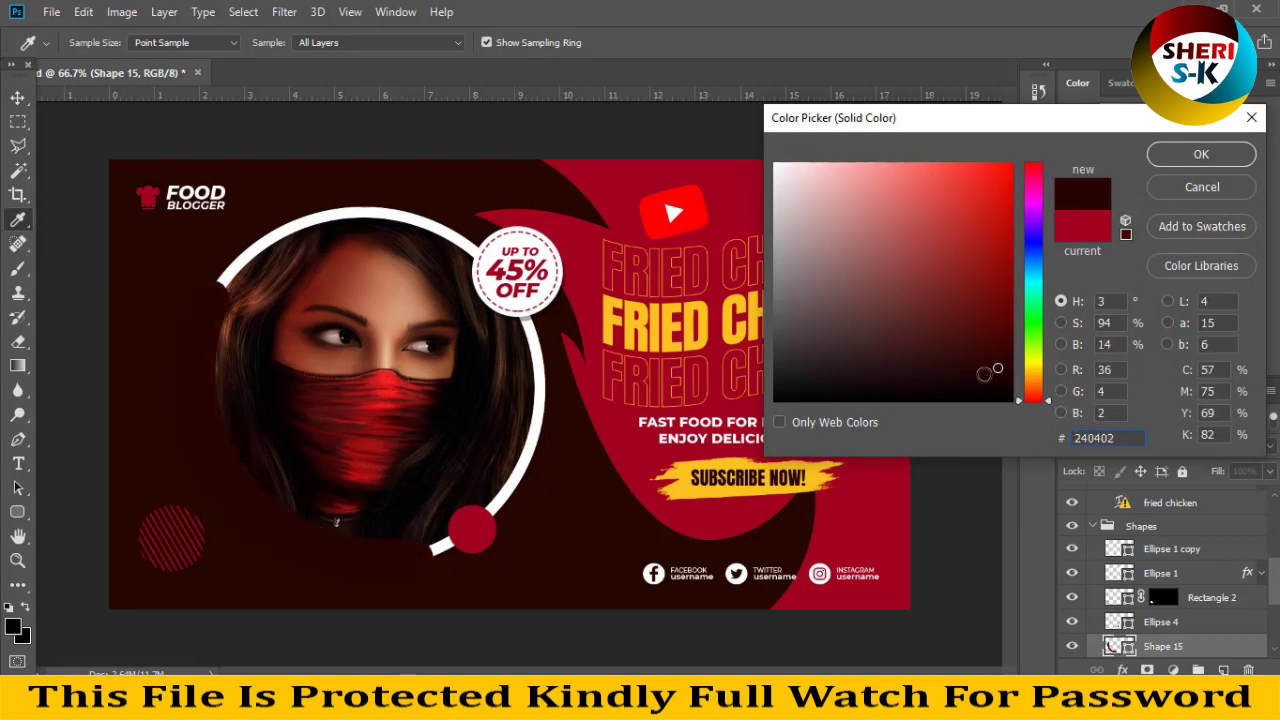
click(713, 331)
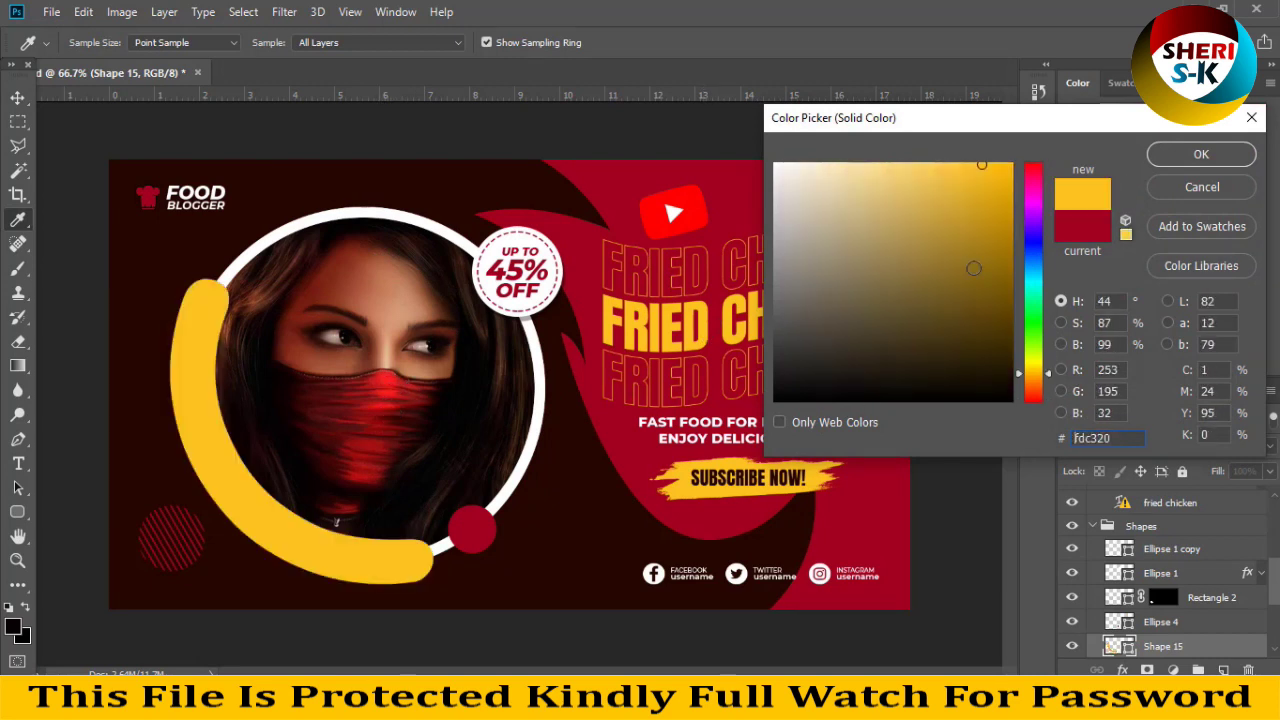
click(1216, 197)
Step: Try a preset gradient overlay on the arc, then discard the layer style
click(1117, 668)
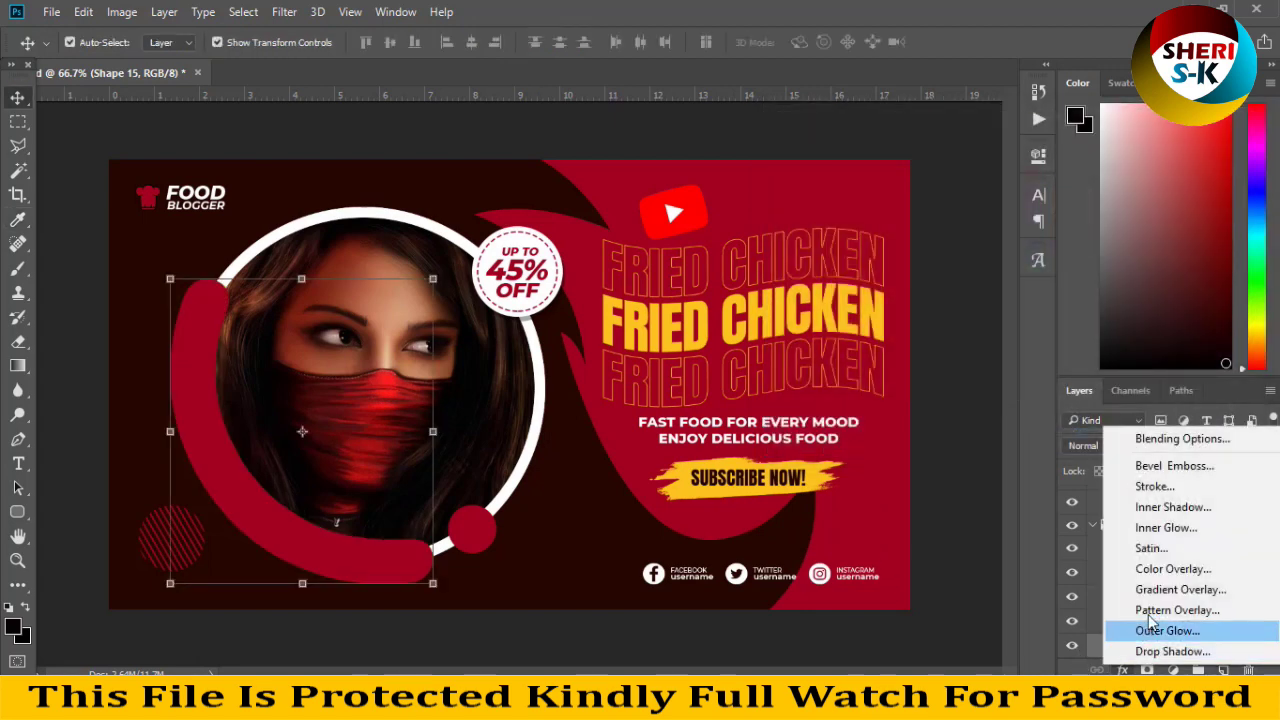
key(Escape)
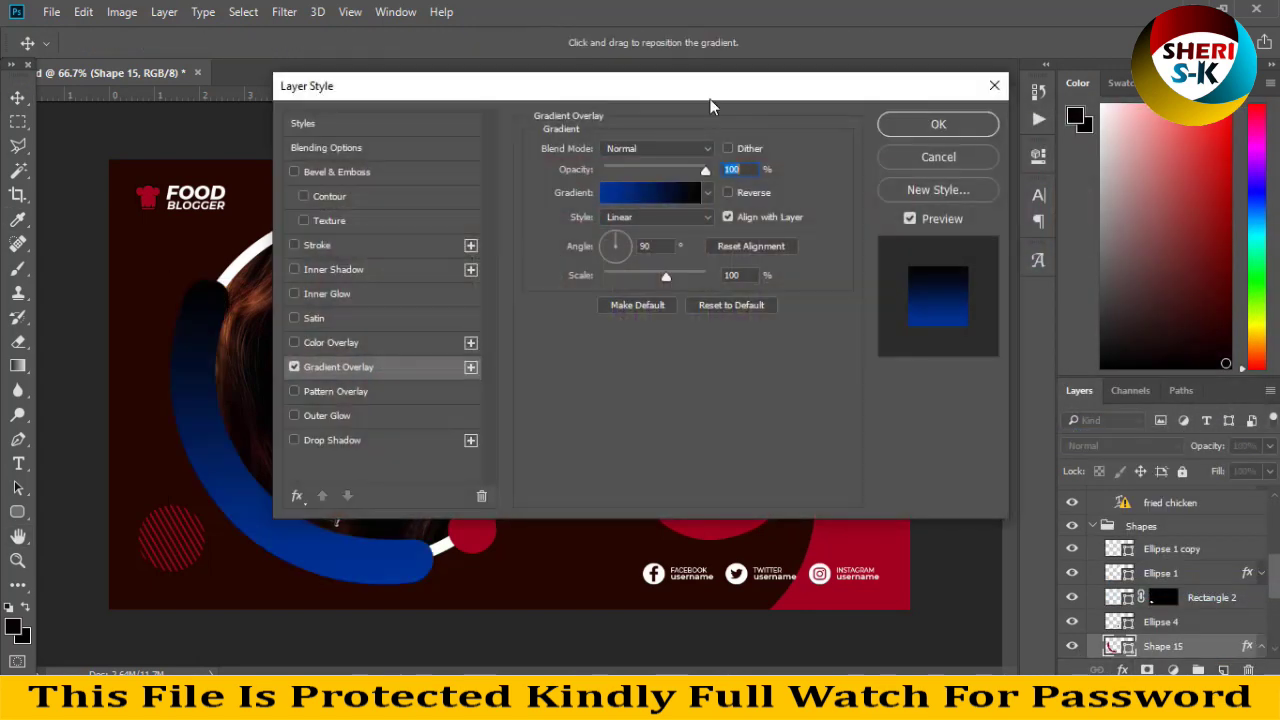
drag(710, 99, 1011, 128)
click(1006, 221)
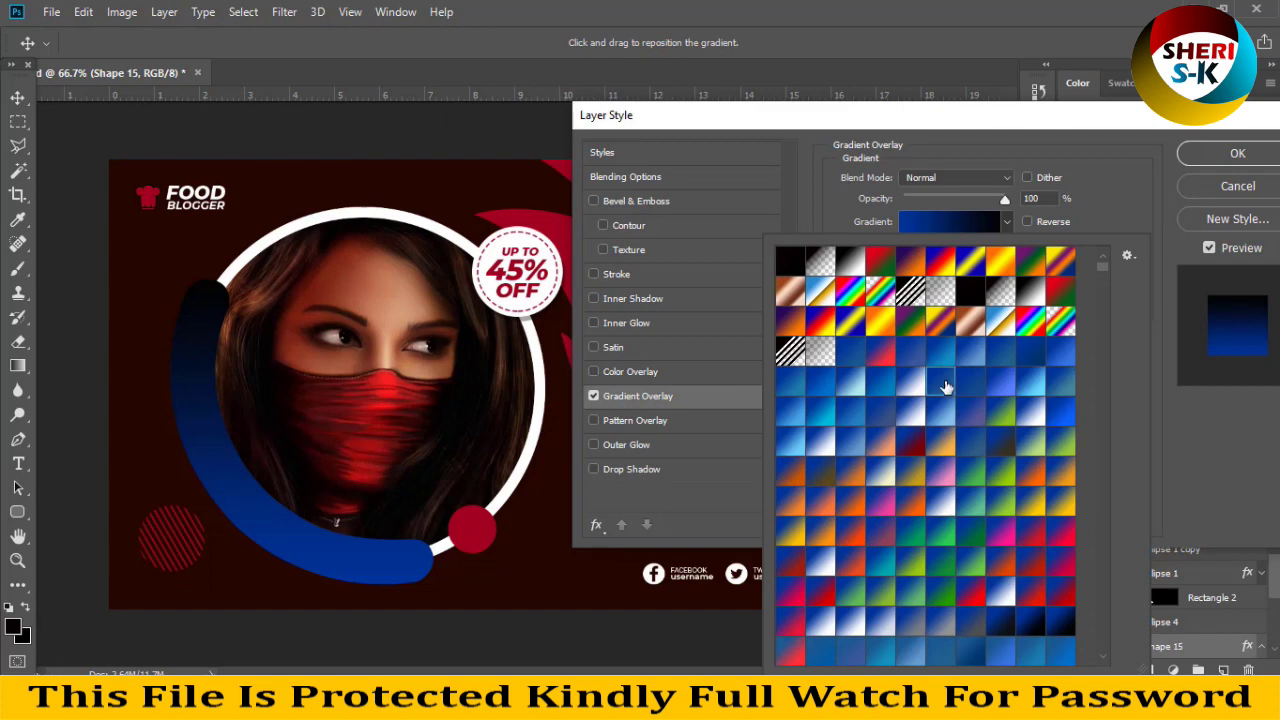
click(970, 530)
click(1205, 188)
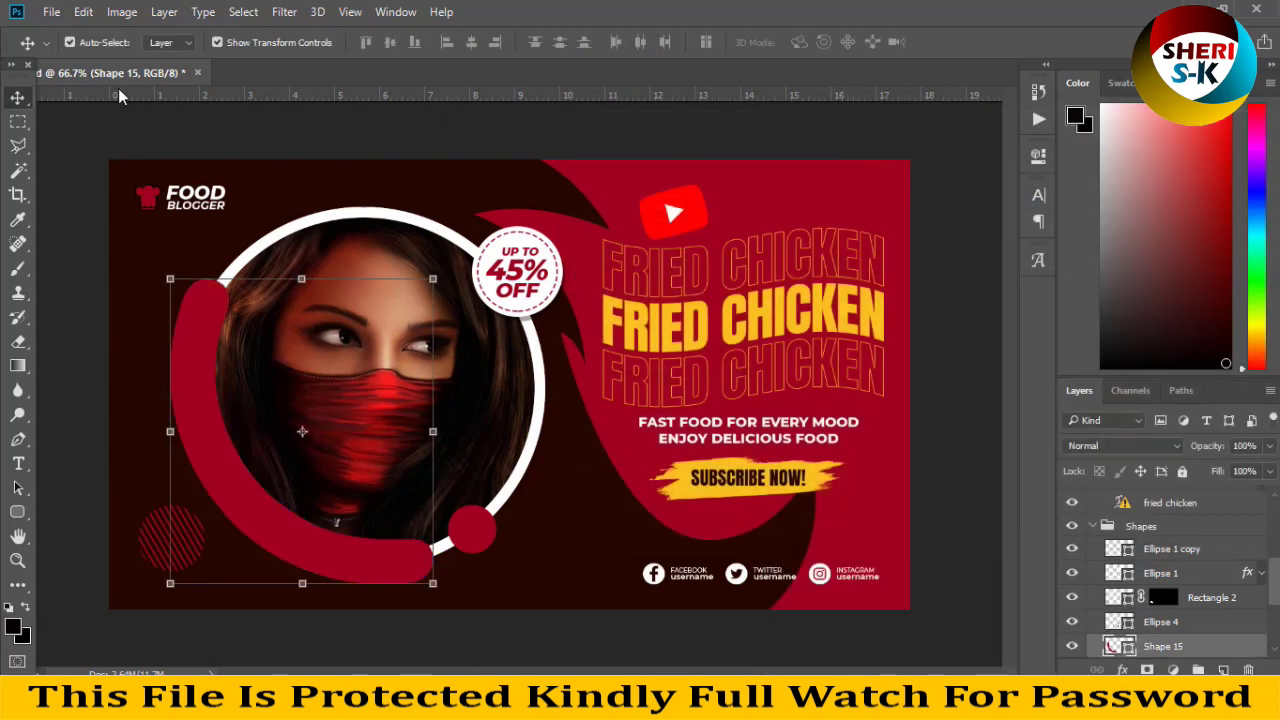
Step: Close 27.psd without saving and open template 10, World Class Web Hosting Services
click(198, 72)
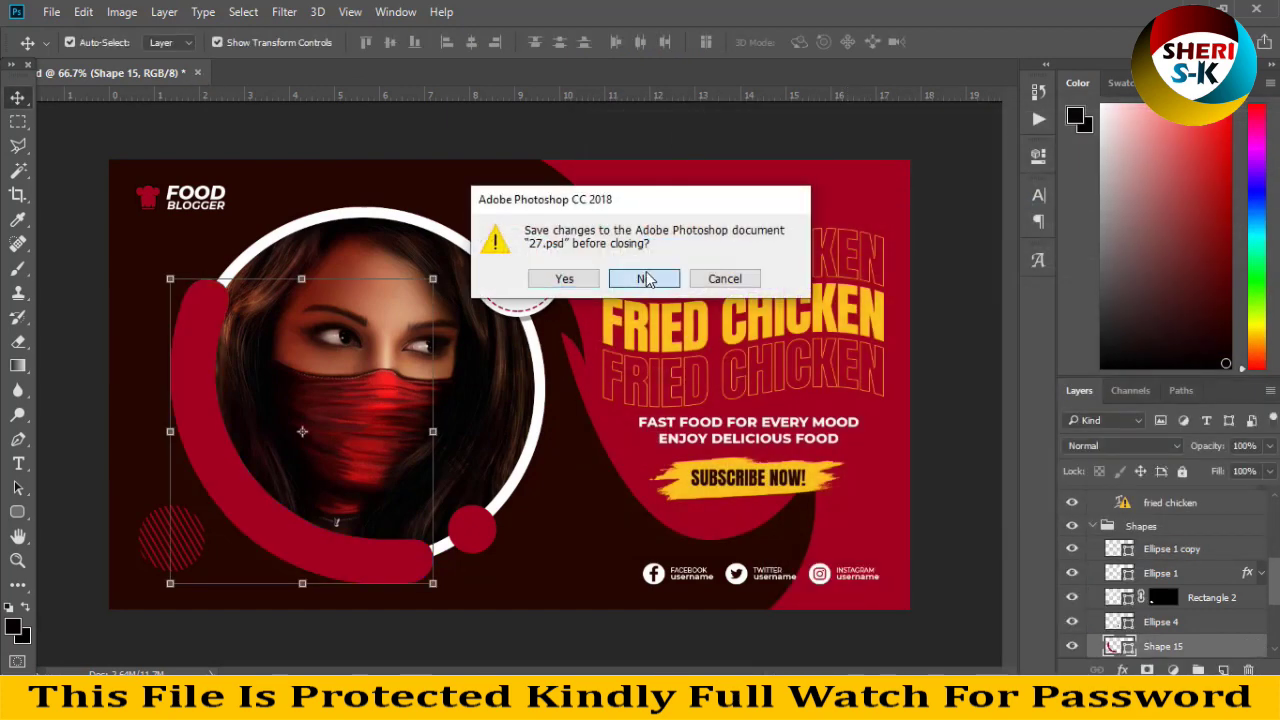
click(645, 280)
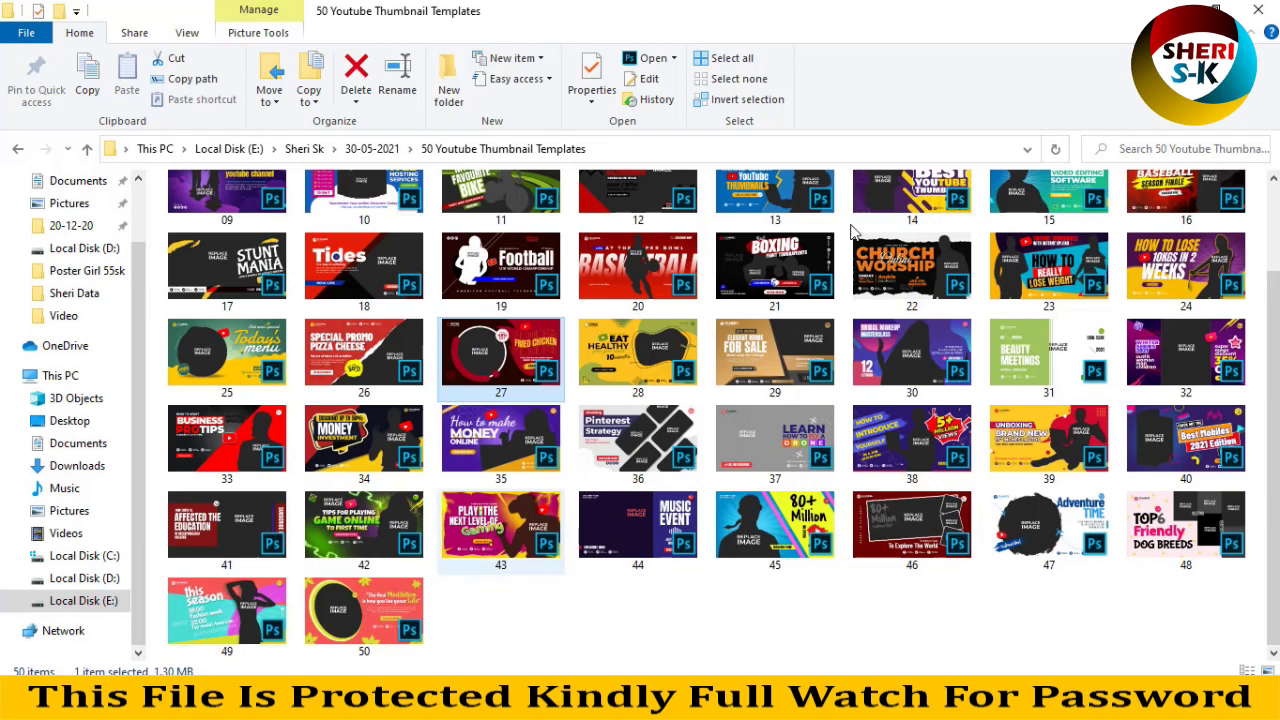
scroll(600, 260, up, 2)
mouse_move(370, 320)
mouse_down()
mouse_move(487, 652)
mouse_move(465, 140)
mouse_up()
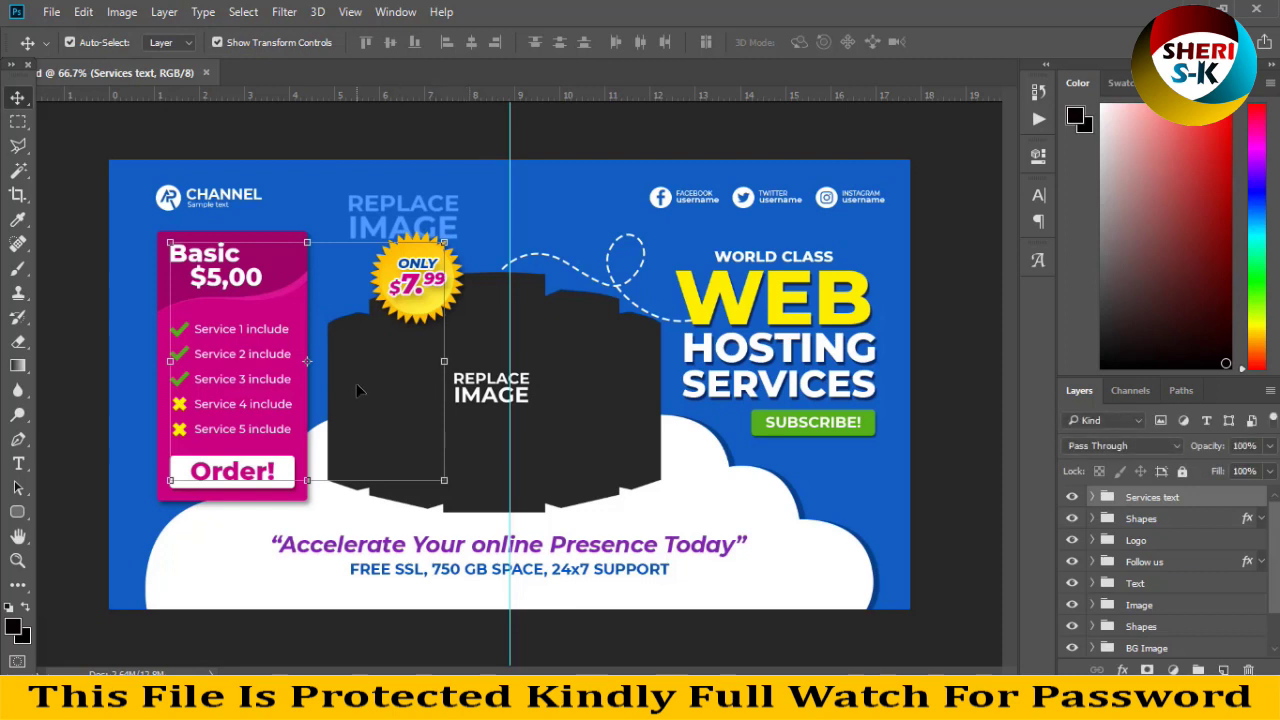
Step: Open the Replace Image smart object's contents and close it without changes
click(570, 401)
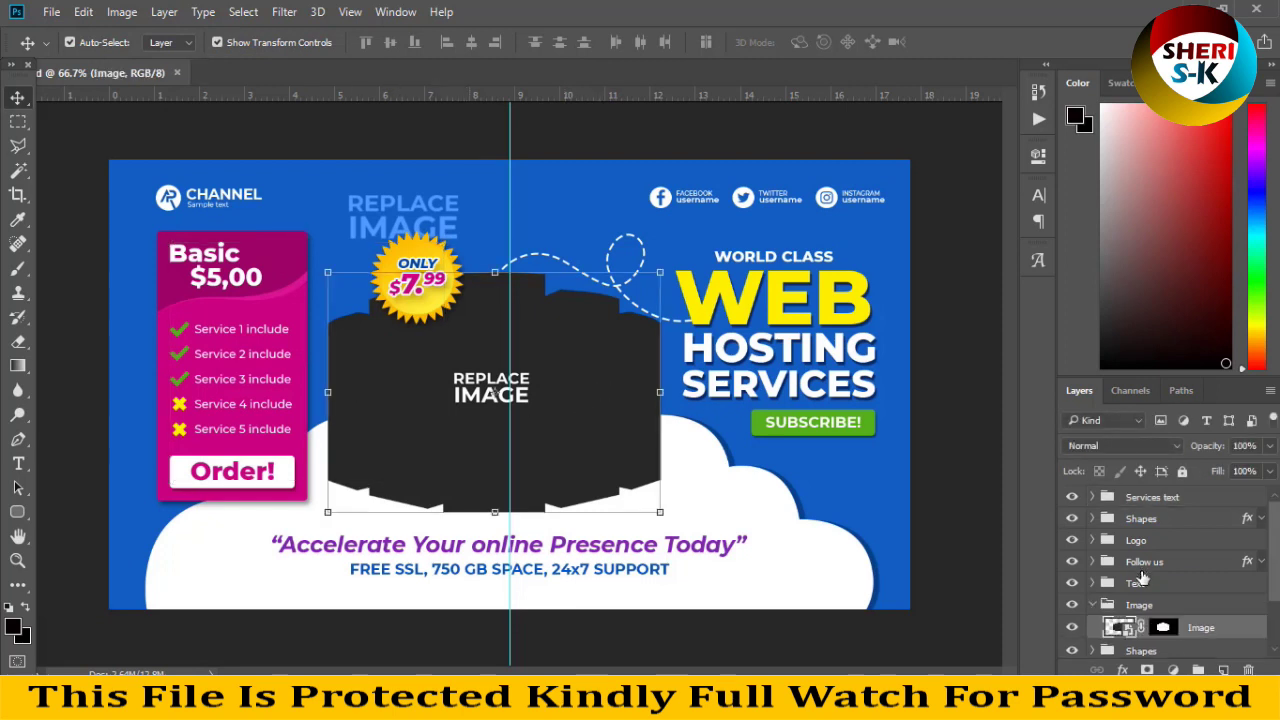
double_click(1120, 628)
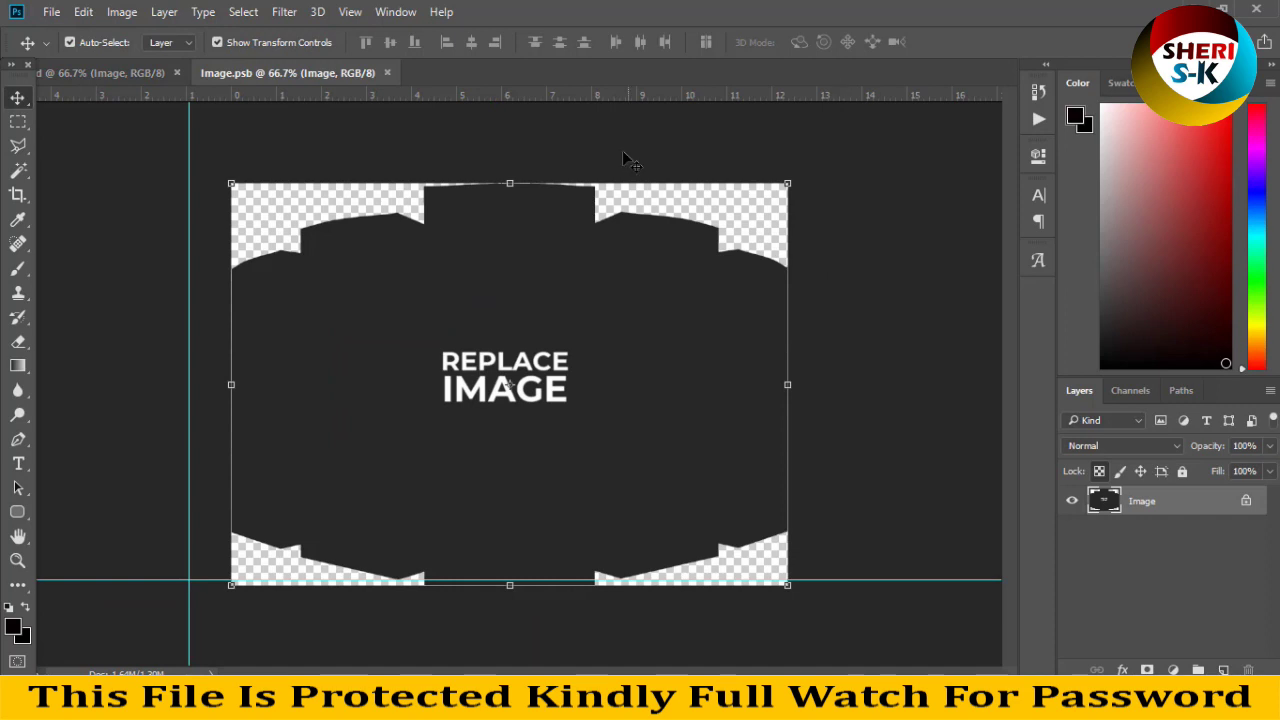
click(387, 73)
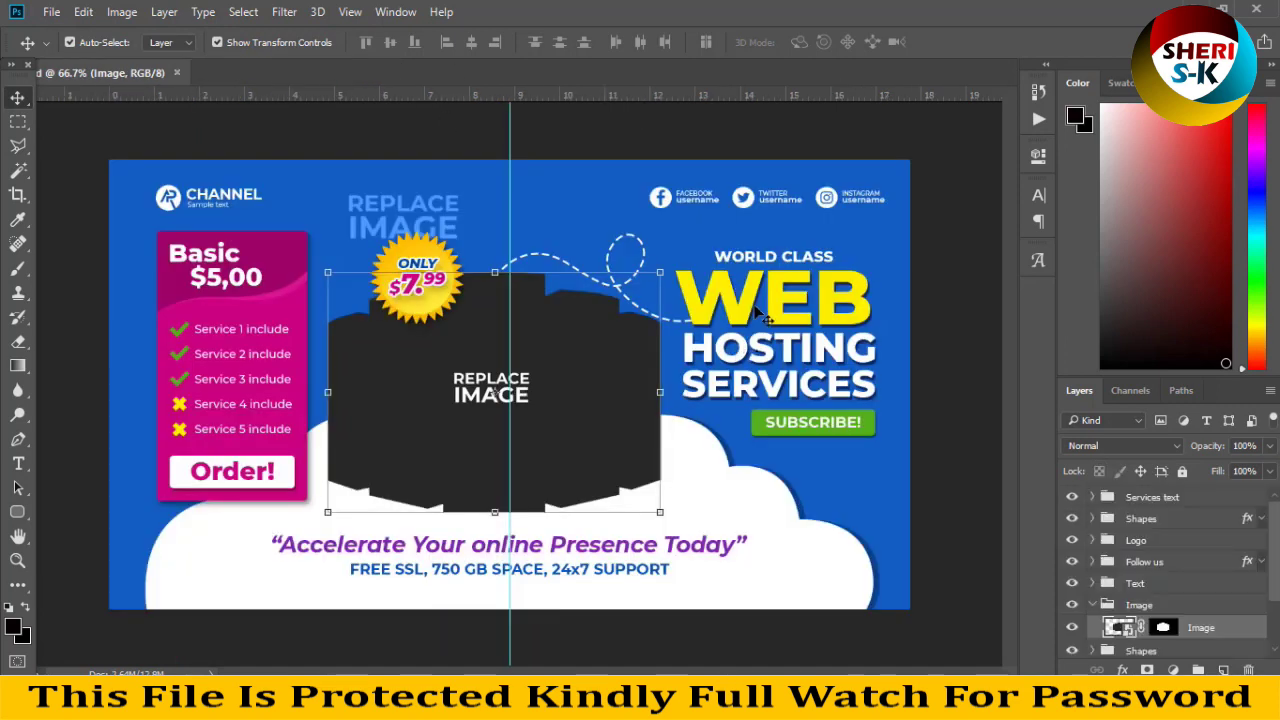
Step: Check the WEB HOSTING SERVICES headline and service list text, then close 10.psd
click(758, 380)
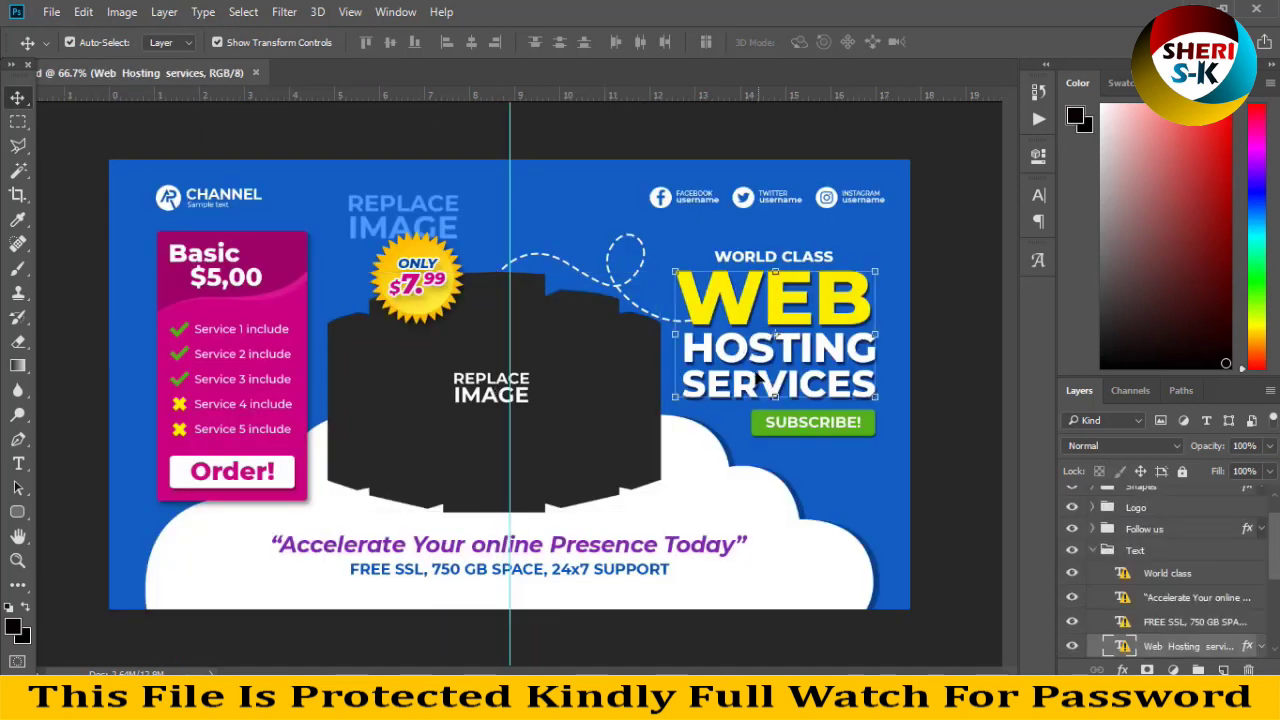
click(270, 370)
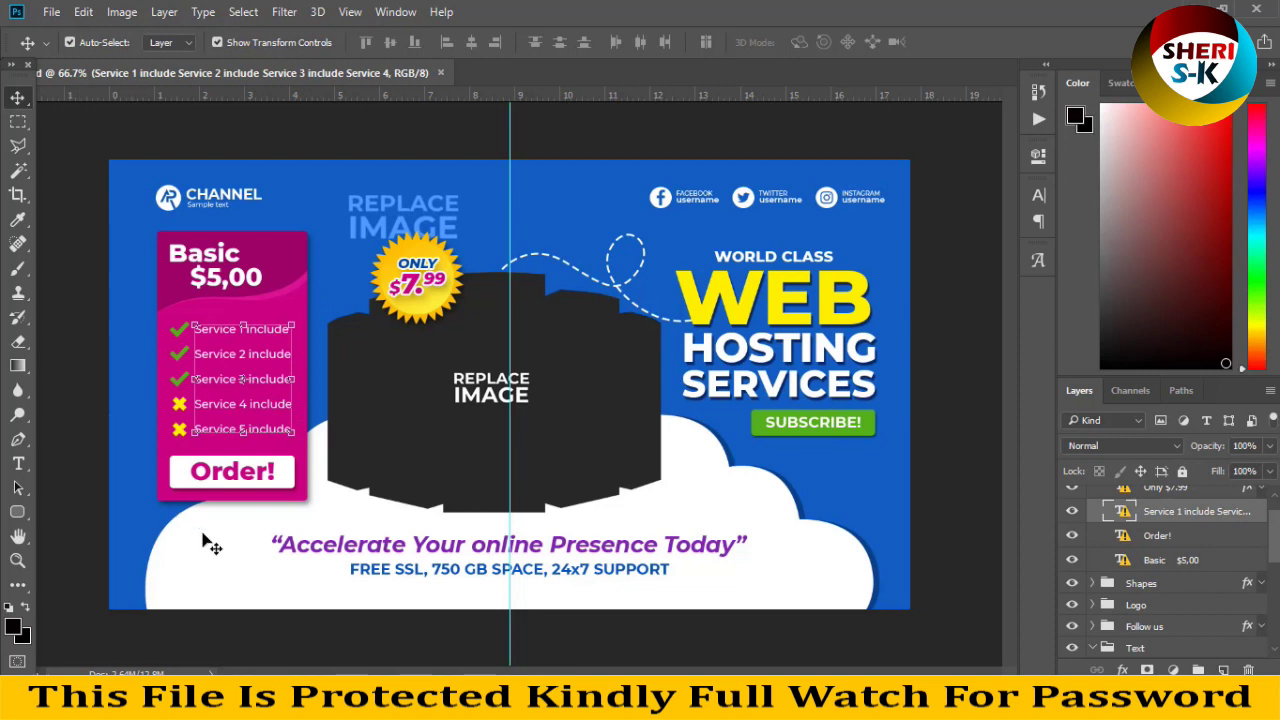
click(320, 618)
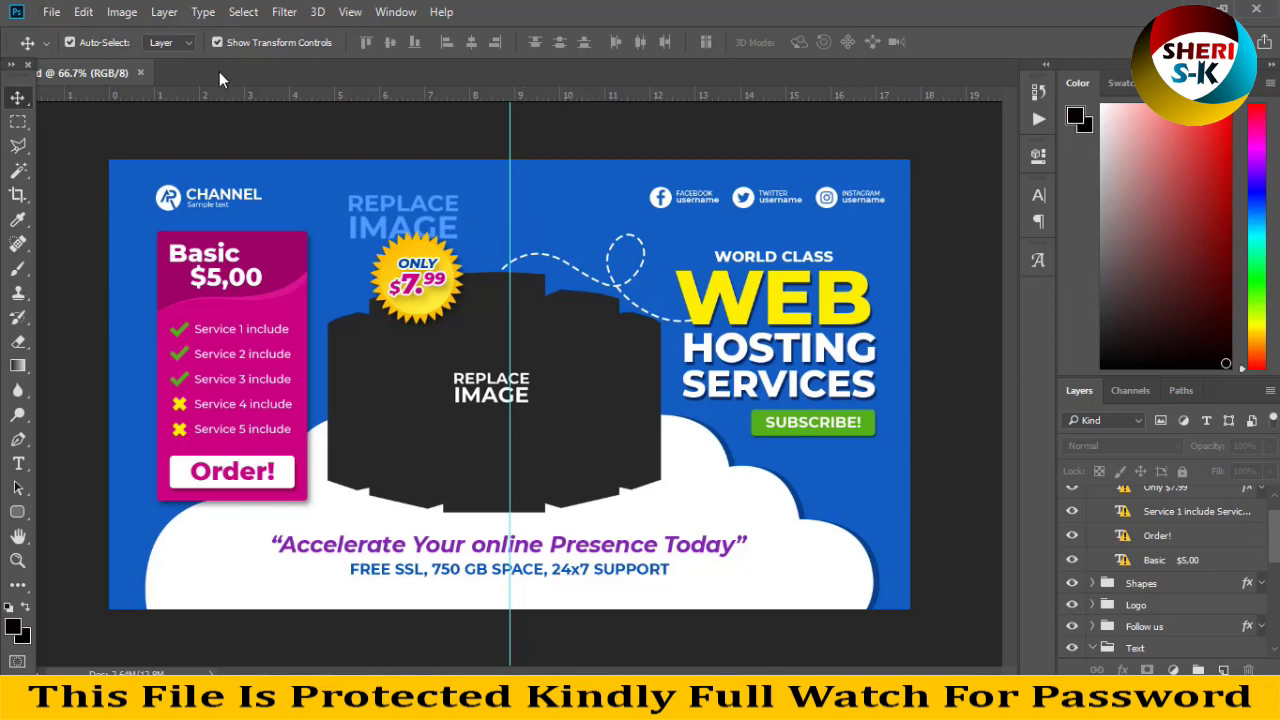
click(140, 73)
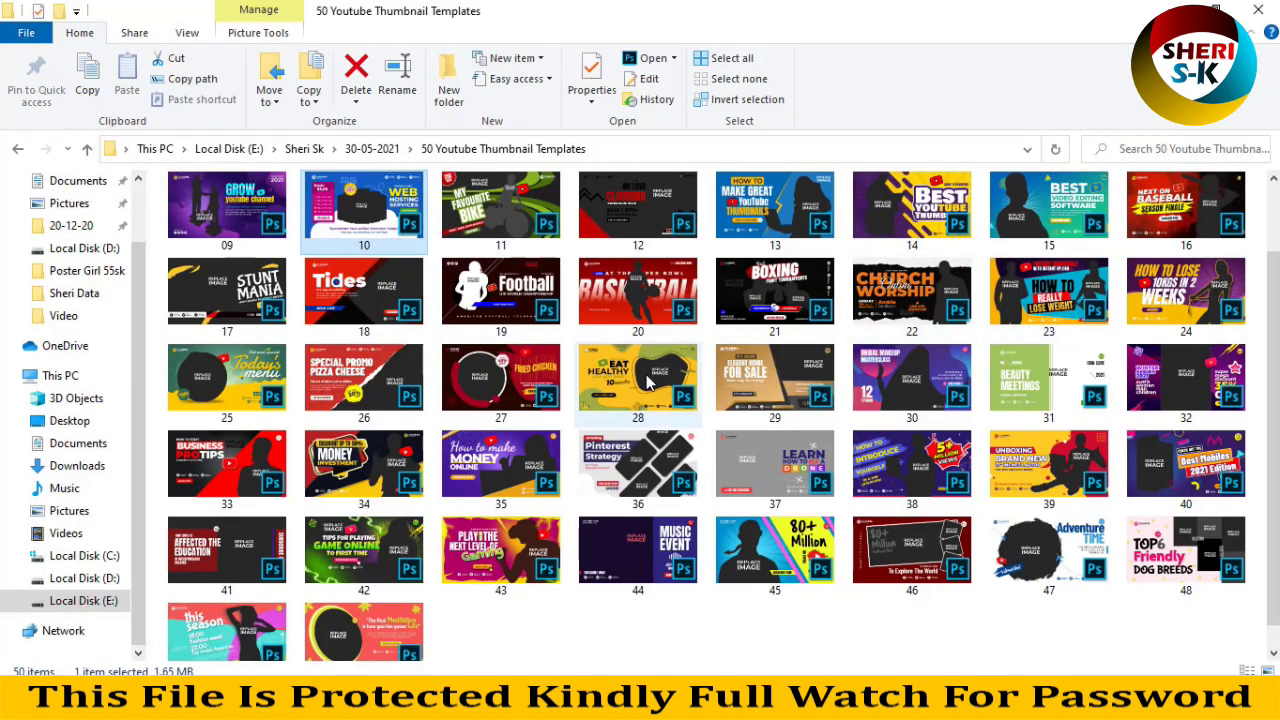
Step: Open template 28 and select its image, play icon and yellow background layers
mouse_move(638, 385)
mouse_down()
mouse_move(590, 460)
mouse_move(539, 135)
mouse_up()
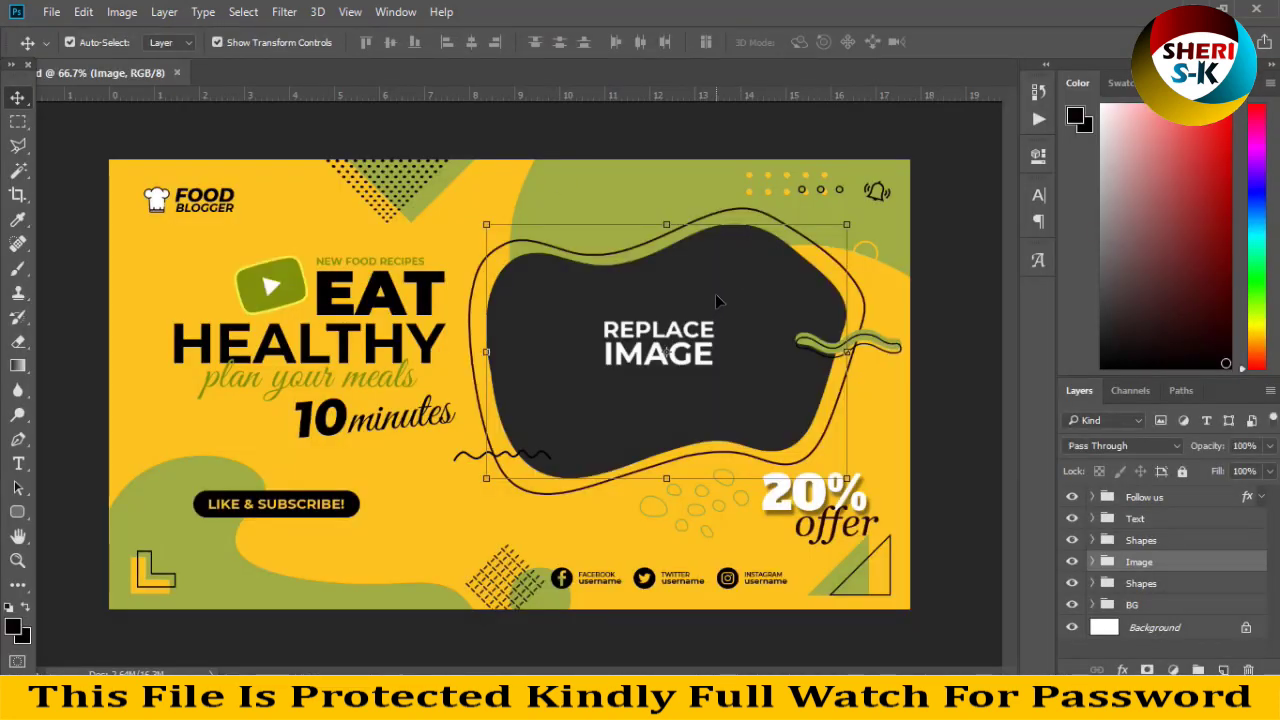
click(715, 293)
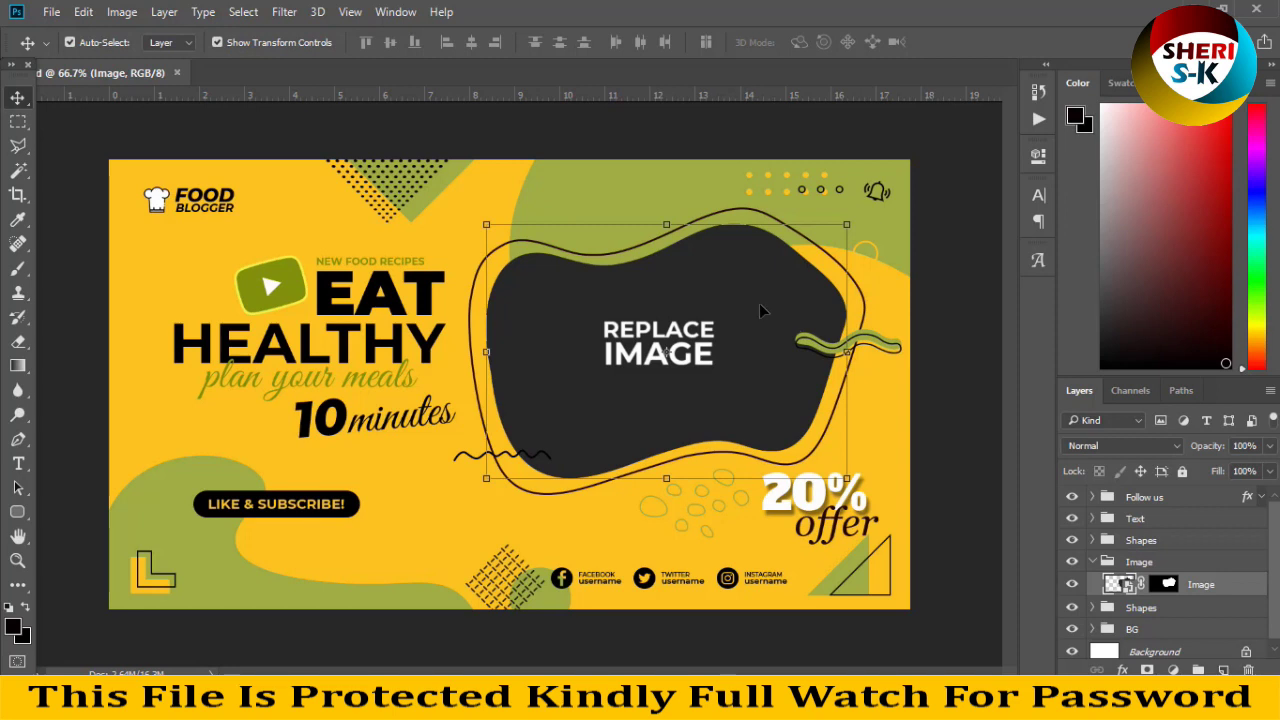
click(432, 283)
click(337, 290)
click(297, 283)
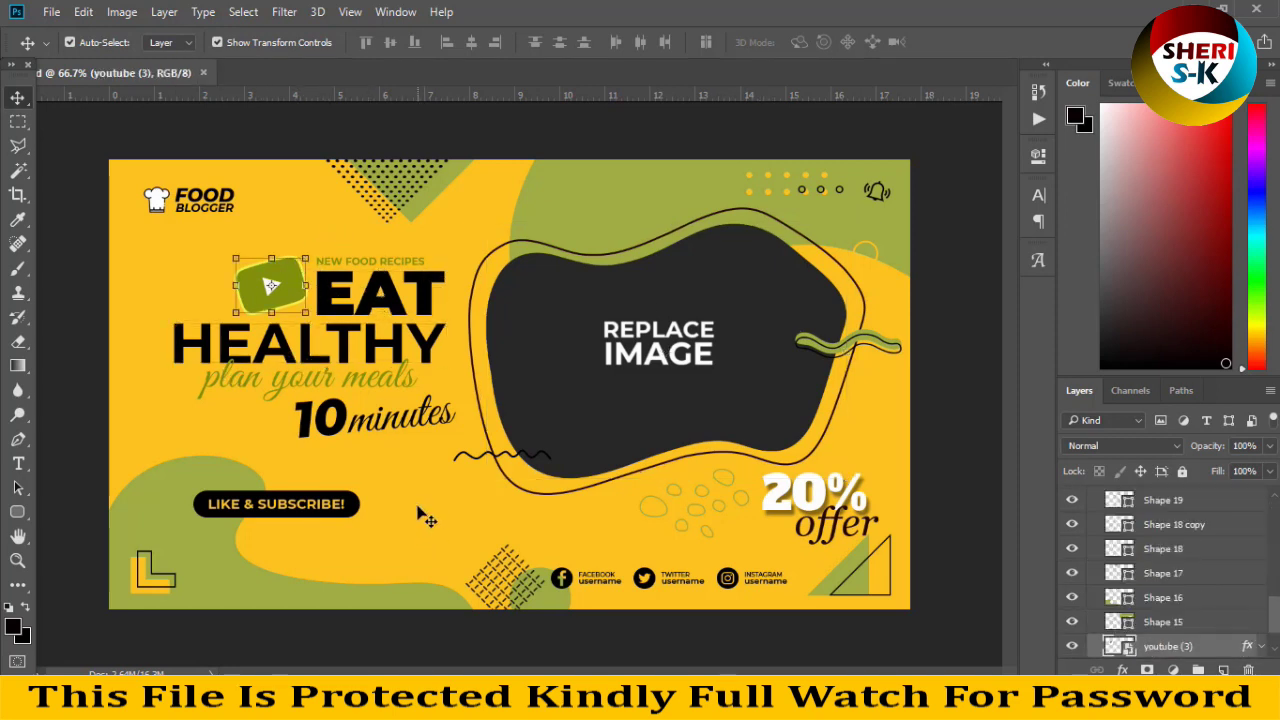
click(418, 540)
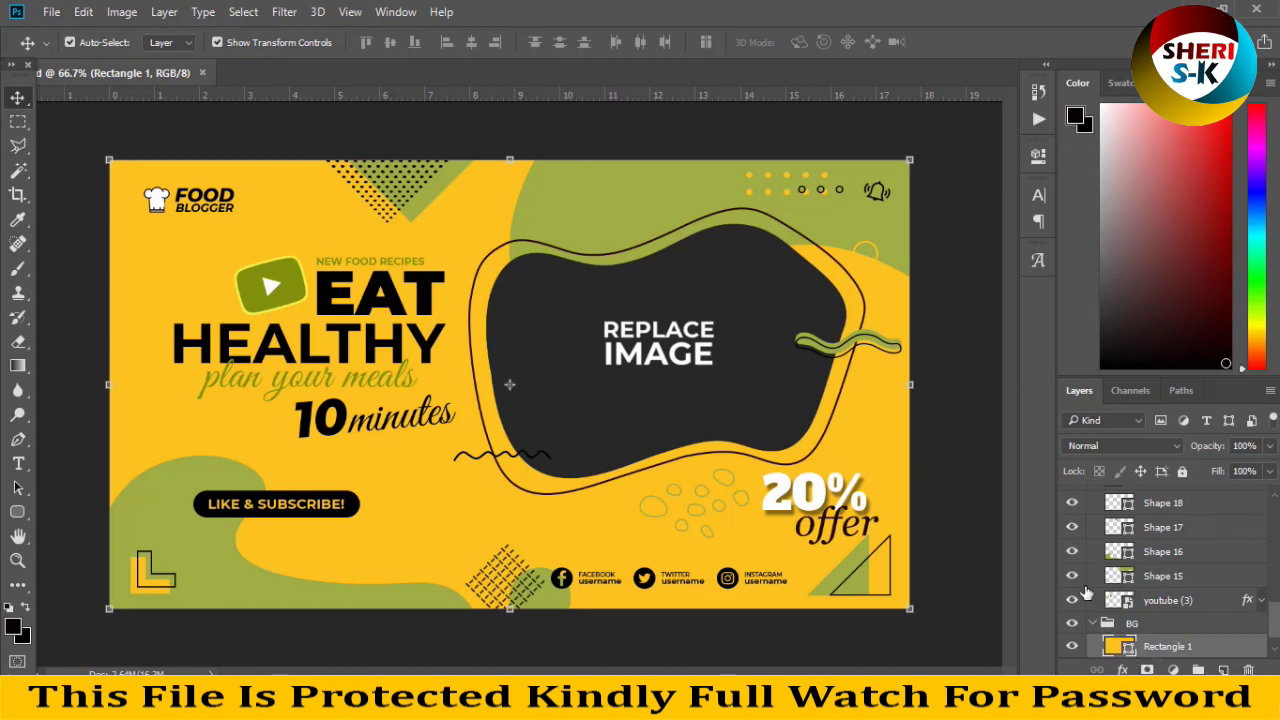
Step: Preview pink, white and dark green background colours, then cancel, keeping it yellow
double_click(1127, 647)
click(972, 362)
click(1036, 183)
click(1001, 183)
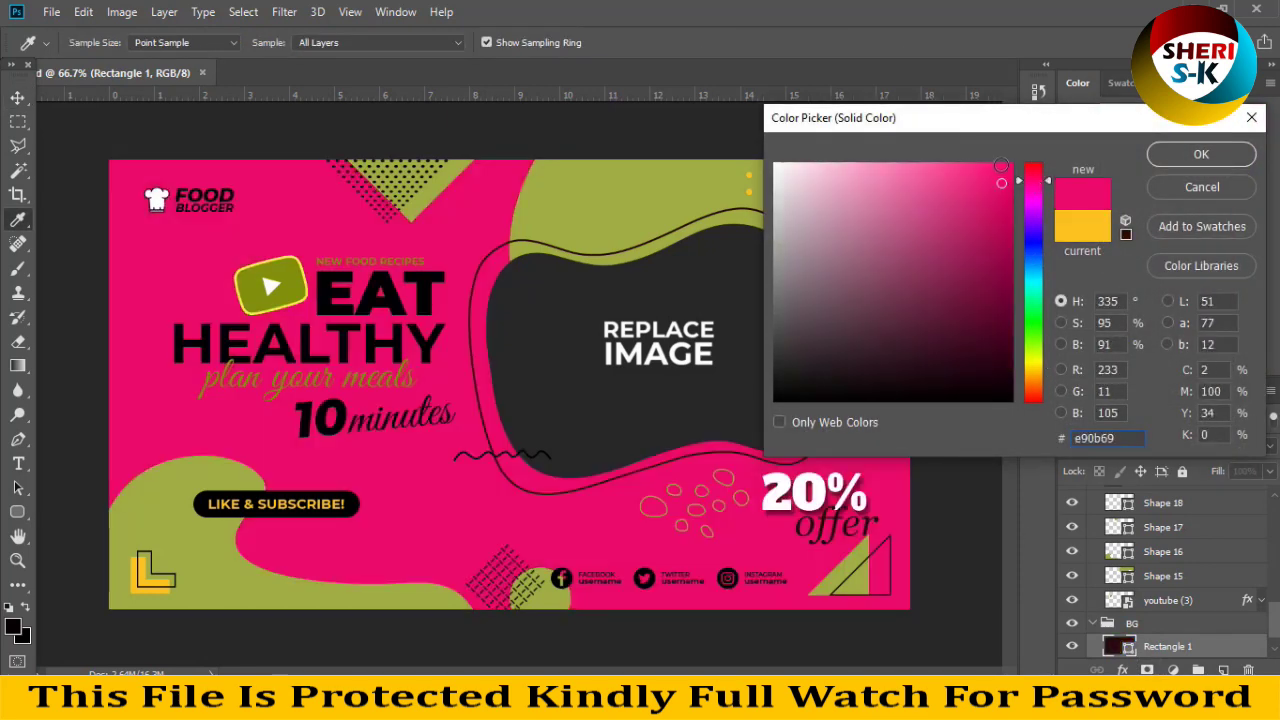
click(748, 367)
drag(805, 349, 778, 160)
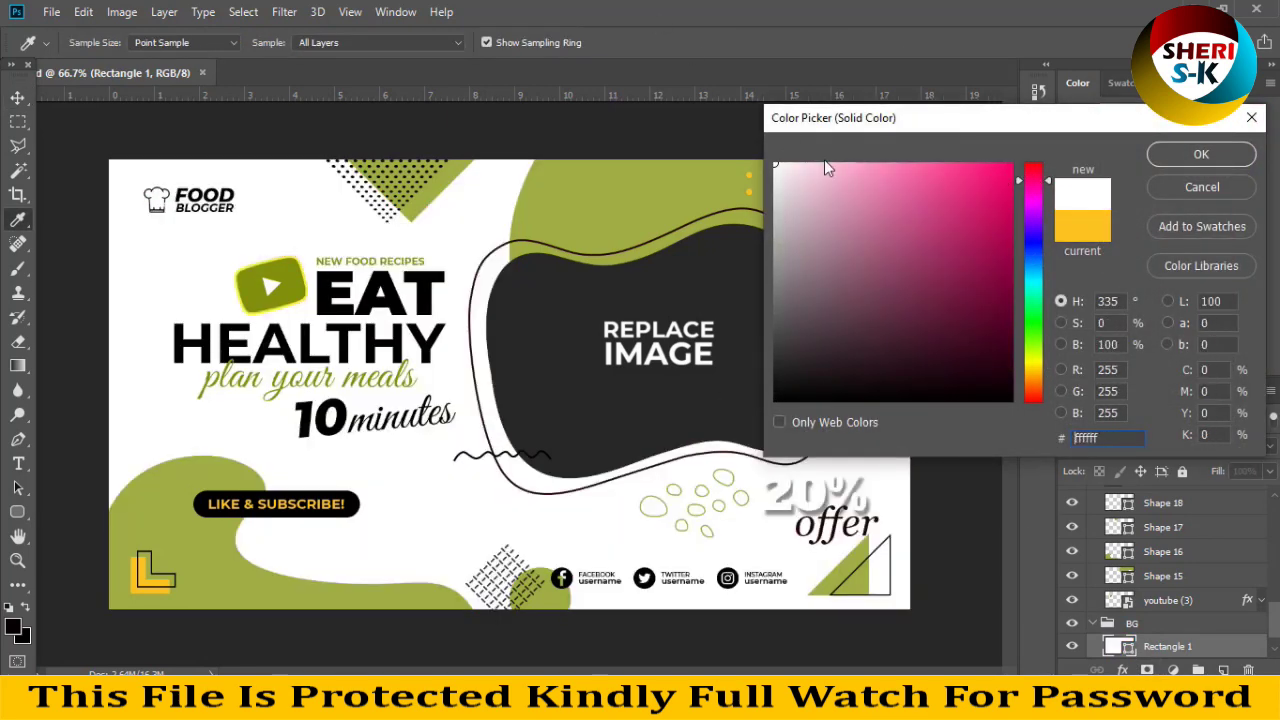
drag(1040, 222, 1035, 290)
mouse_move(981, 172)
mouse_down()
mouse_move(991, 326)
mouse_move(1010, 219)
mouse_up()
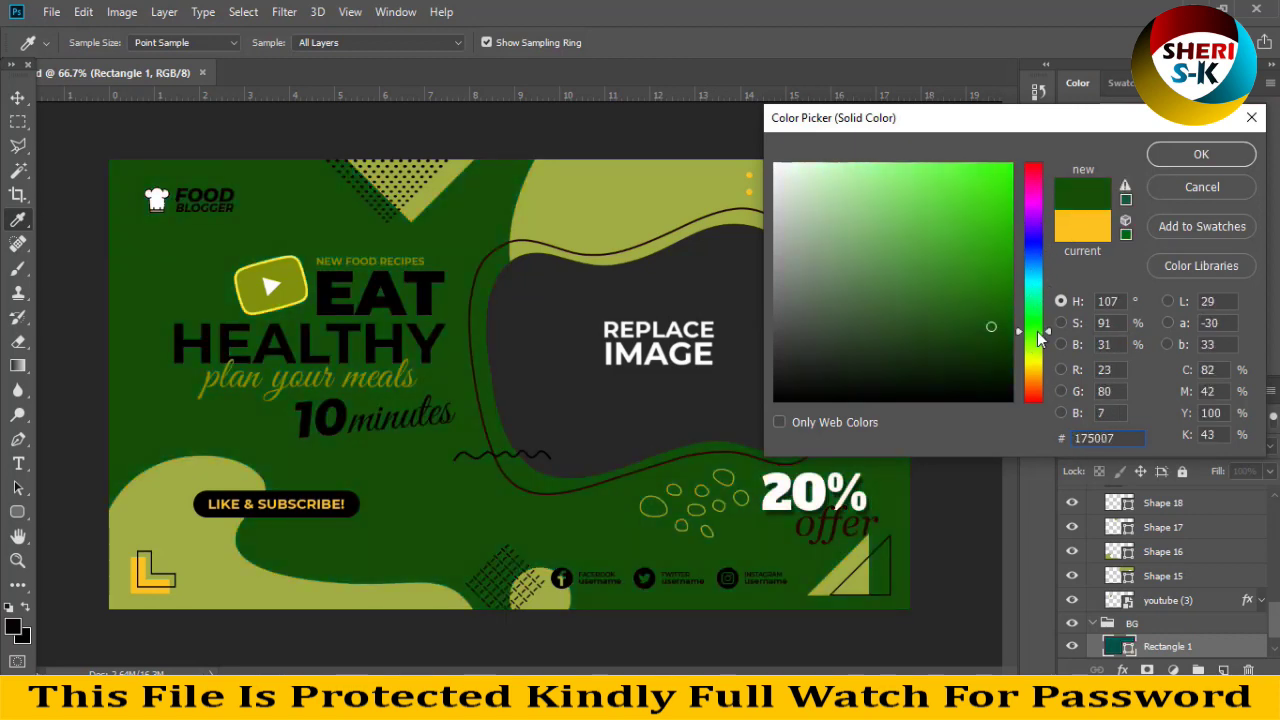
click(1202, 187)
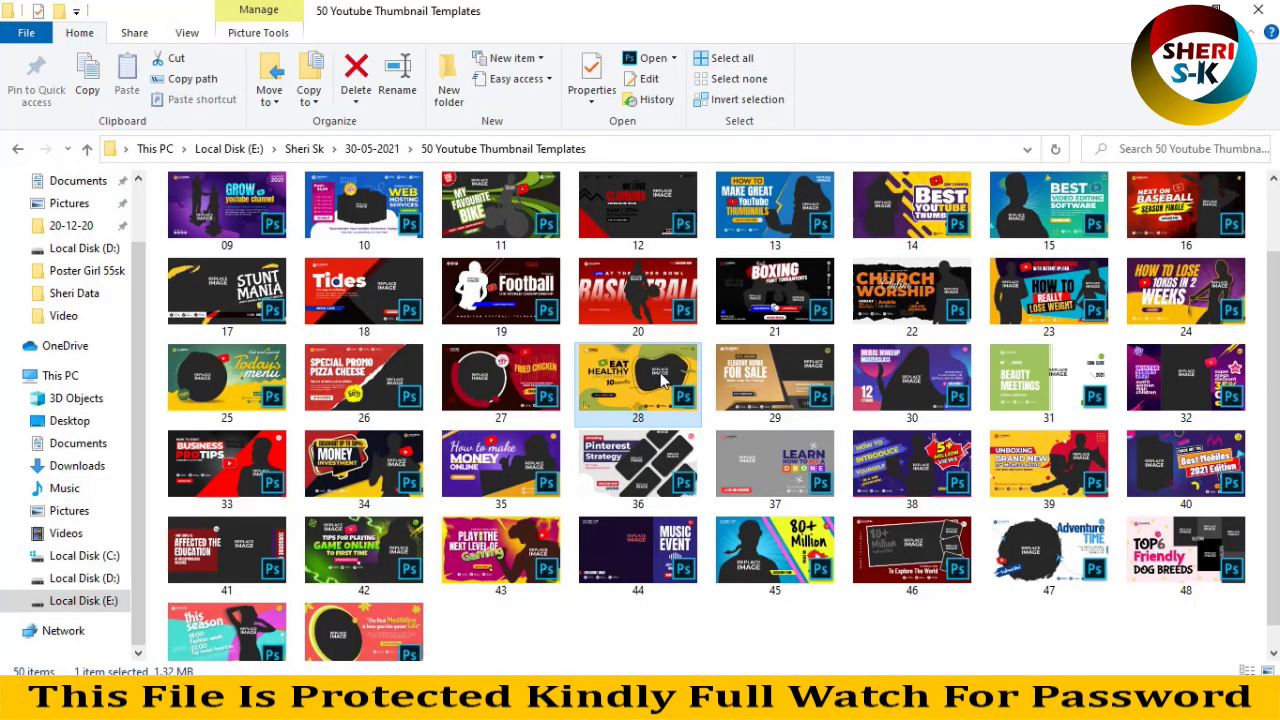
Step: Open template 47, Adventure TIME, by dragging its thumbnail into Photoshop
scroll(798, 293, up, 2)
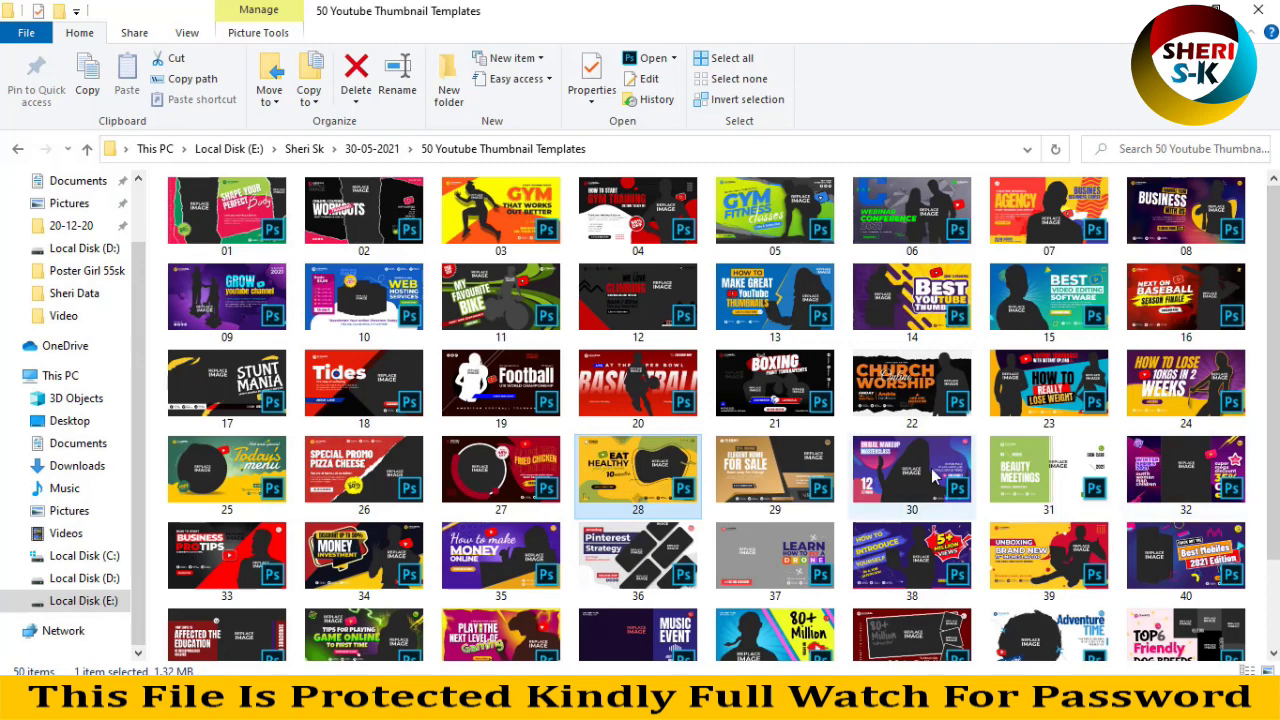
scroll(928, 437, down, 3)
mouse_move(1045, 525)
mouse_down()
mouse_move(520, 670)
mouse_move(577, 118)
mouse_up()
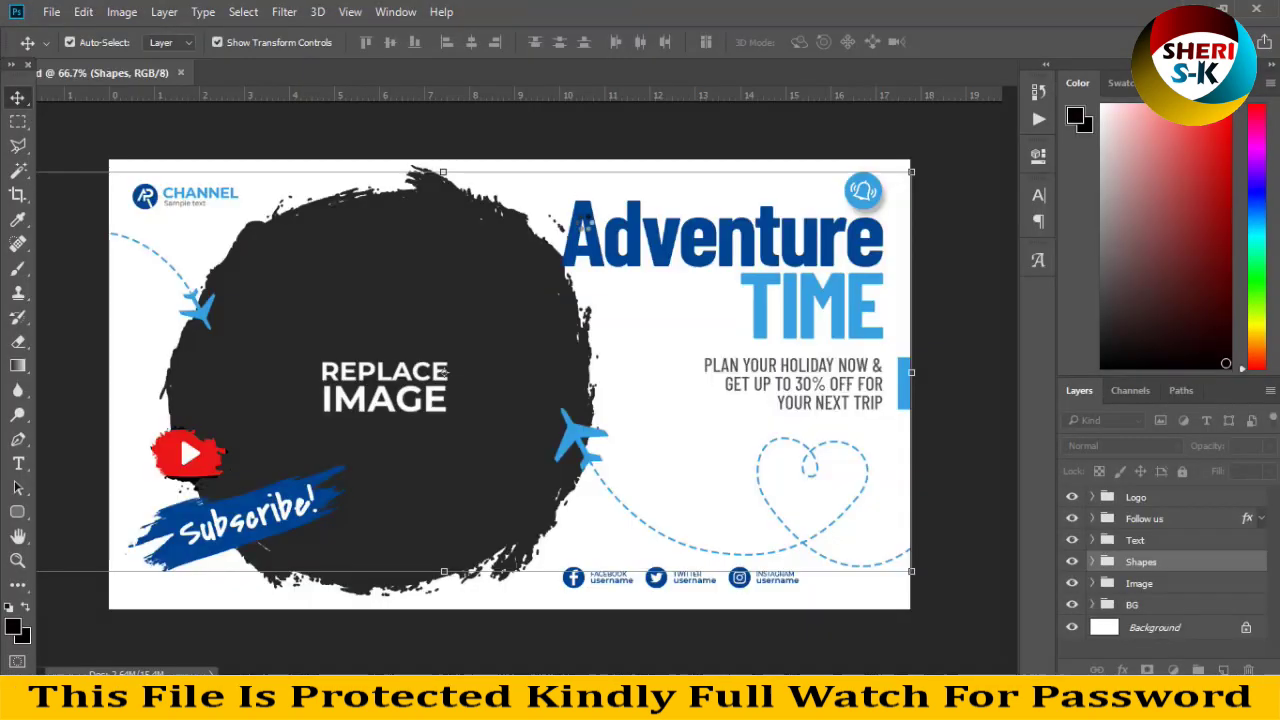
Step: Open the Replace Image smart object and load the day-field-girl wallpaper photo
click(492, 386)
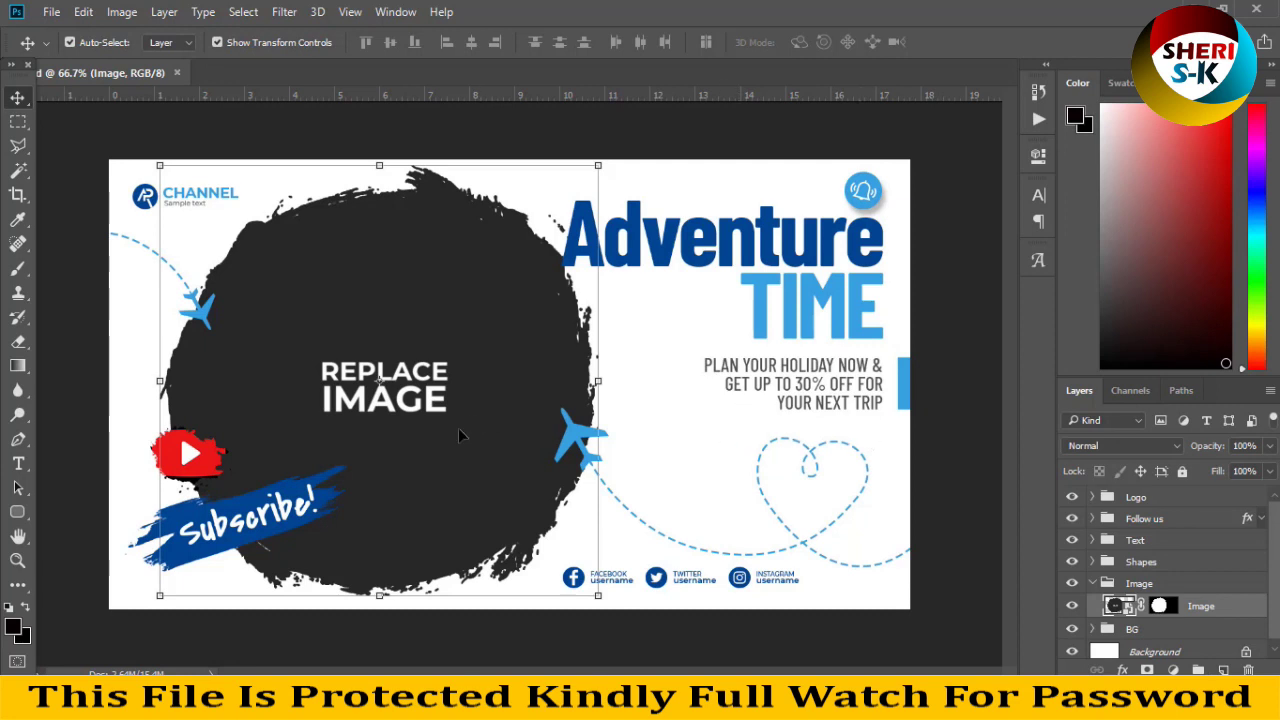
double_click(1117, 606)
click(47, 11)
click(66, 49)
scroll(322, 285, down, 5)
scroll(322, 285, down, 2)
scroll(321, 282, down, 2)
scroll(321, 274, down, 3)
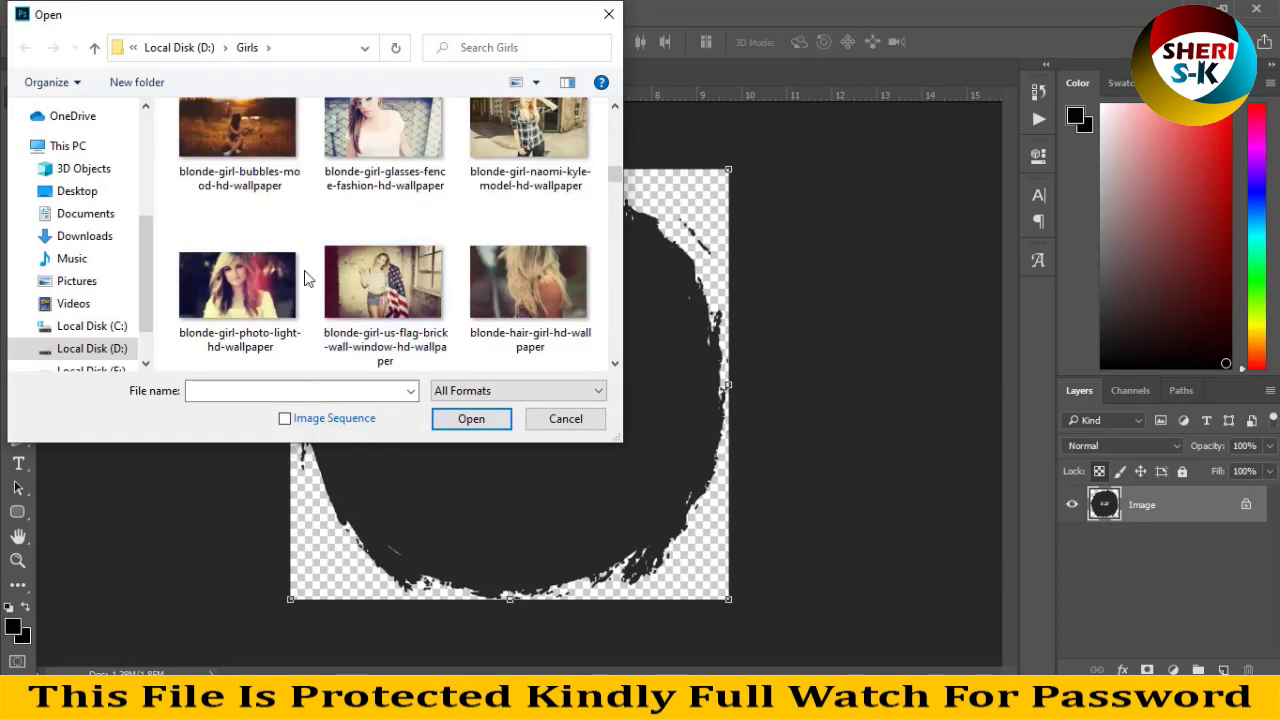
click(258, 138)
scroll(337, 245, down, 3)
scroll(337, 245, down, 3)
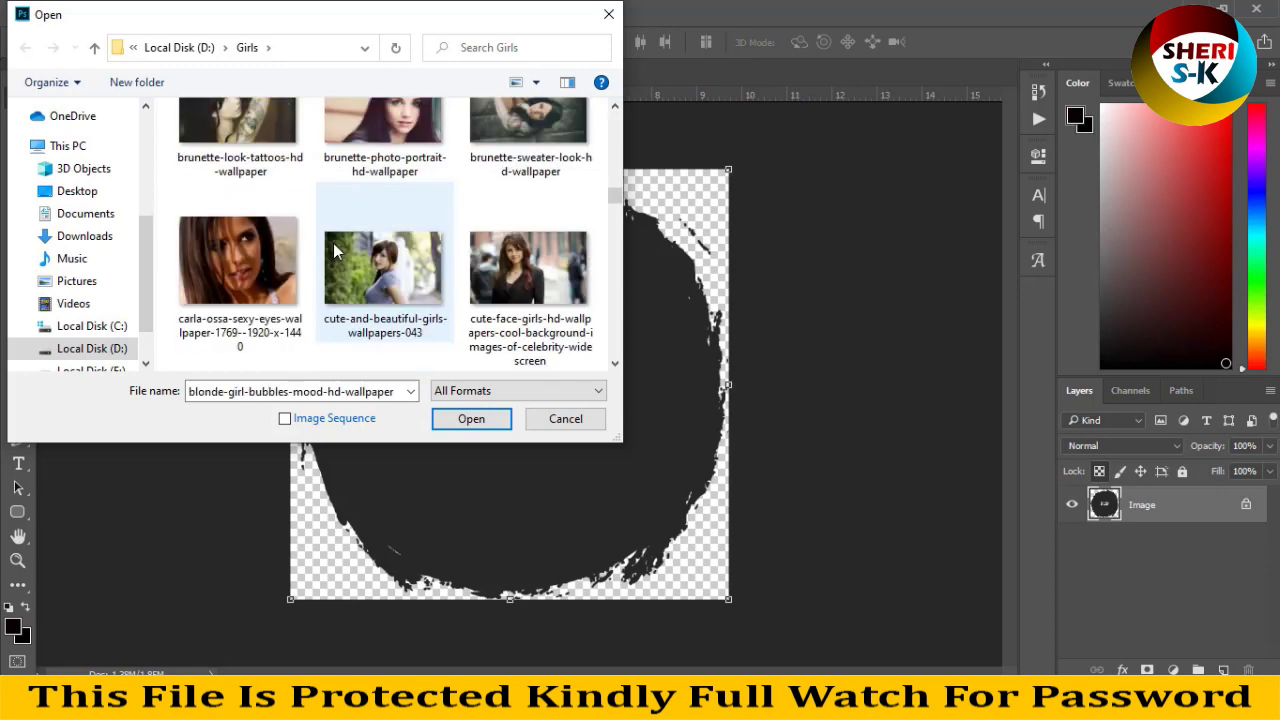
scroll(333, 243, down, 2)
scroll(316, 235, down, 2)
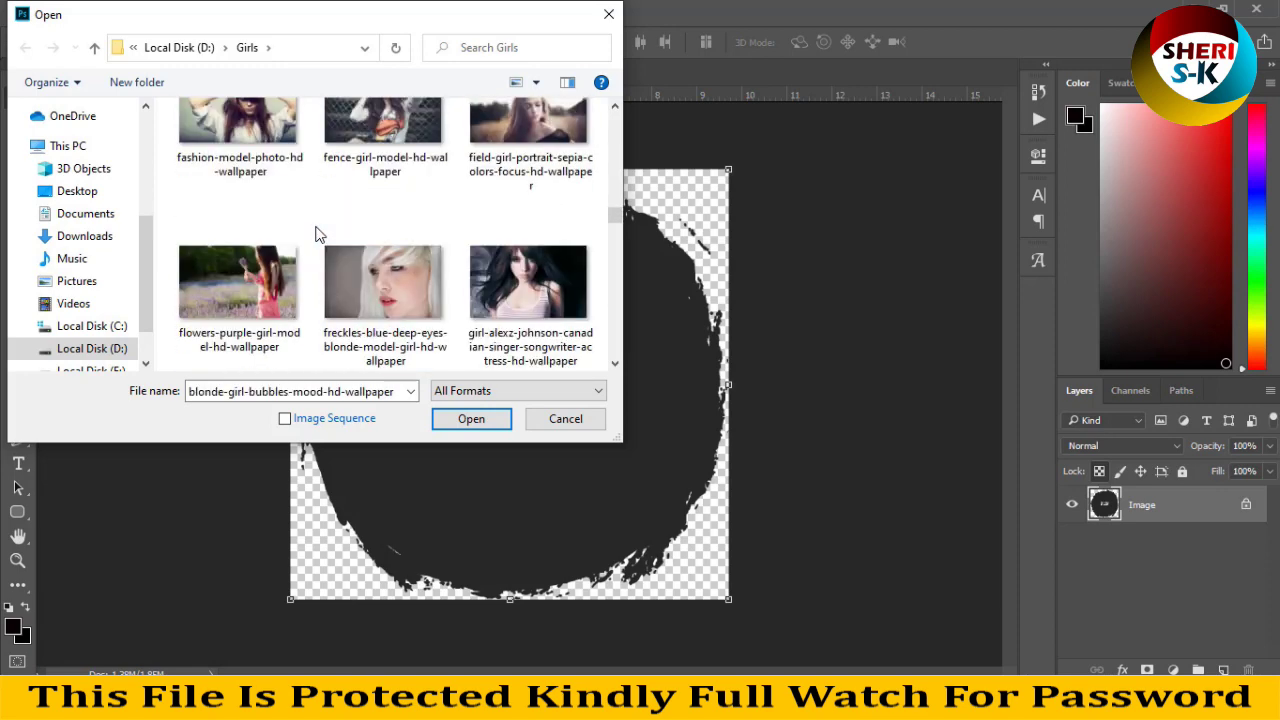
scroll(316, 234, up, 2)
scroll(290, 180, up, 2)
double_click(285, 176)
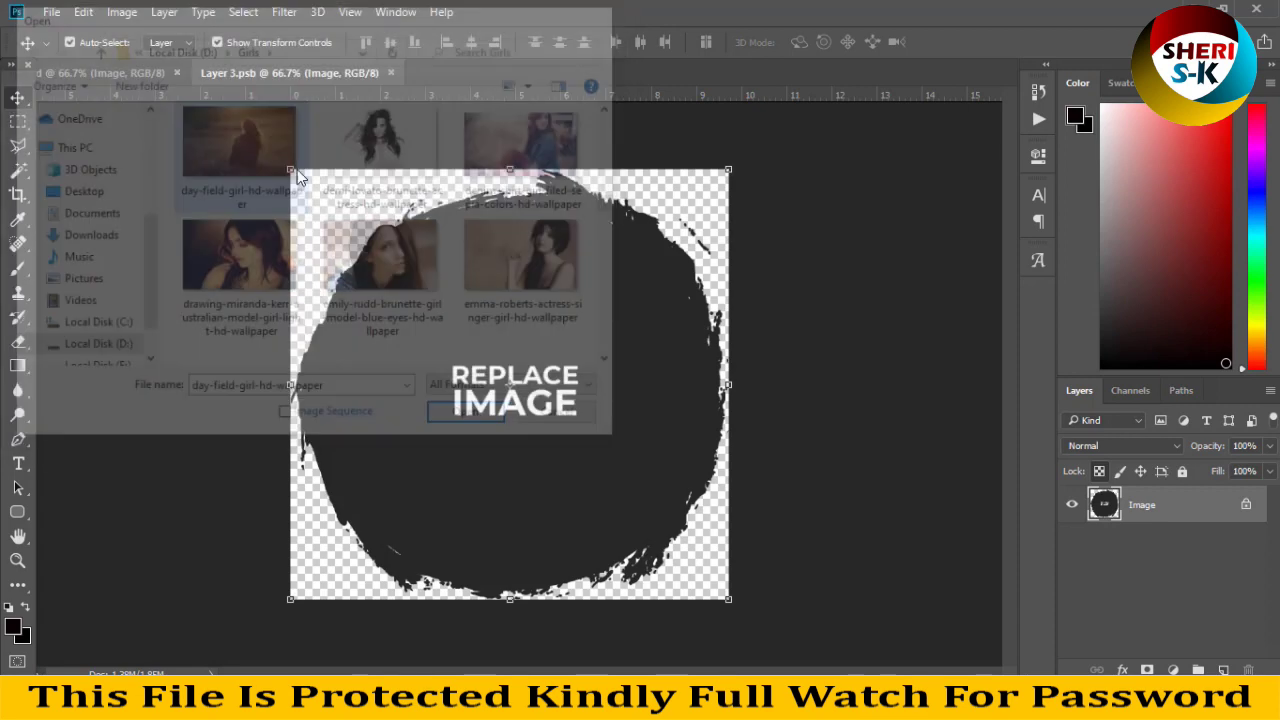
Step: Tint the wallpaper toward purple and place it onto the smart object canvas
drag(533, 72, 654, 155)
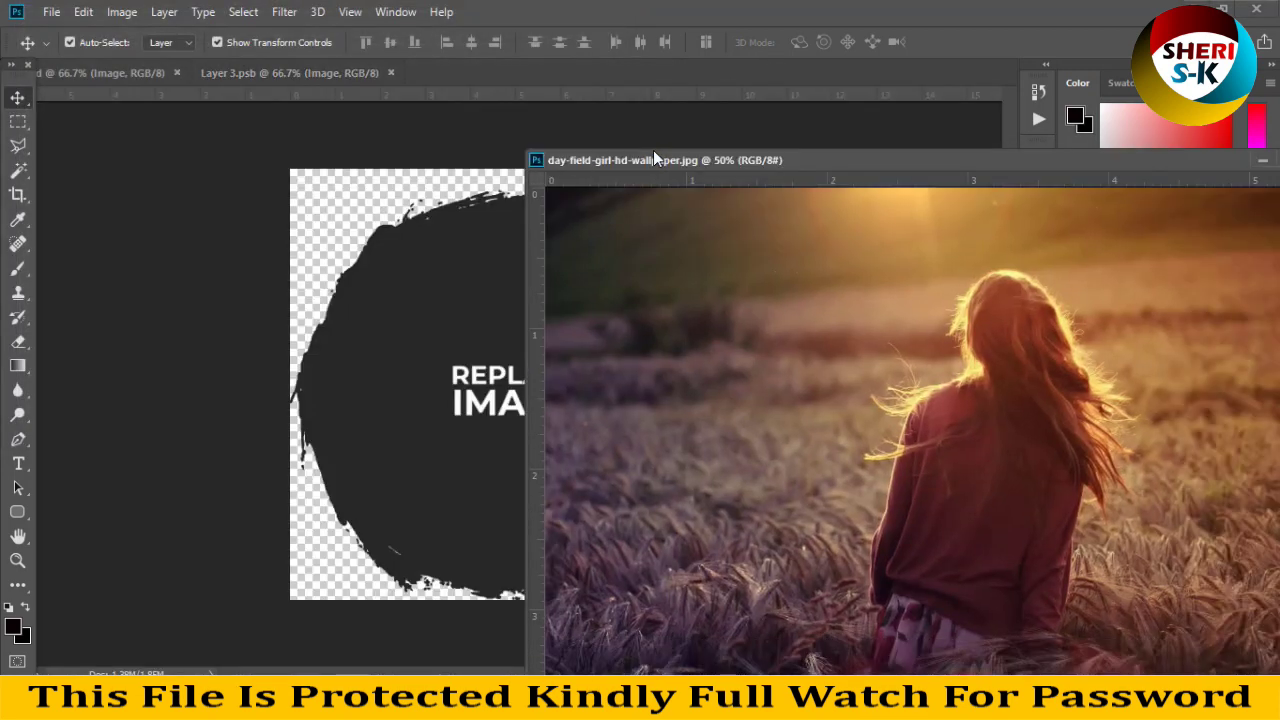
key(ctrl+shift+b)
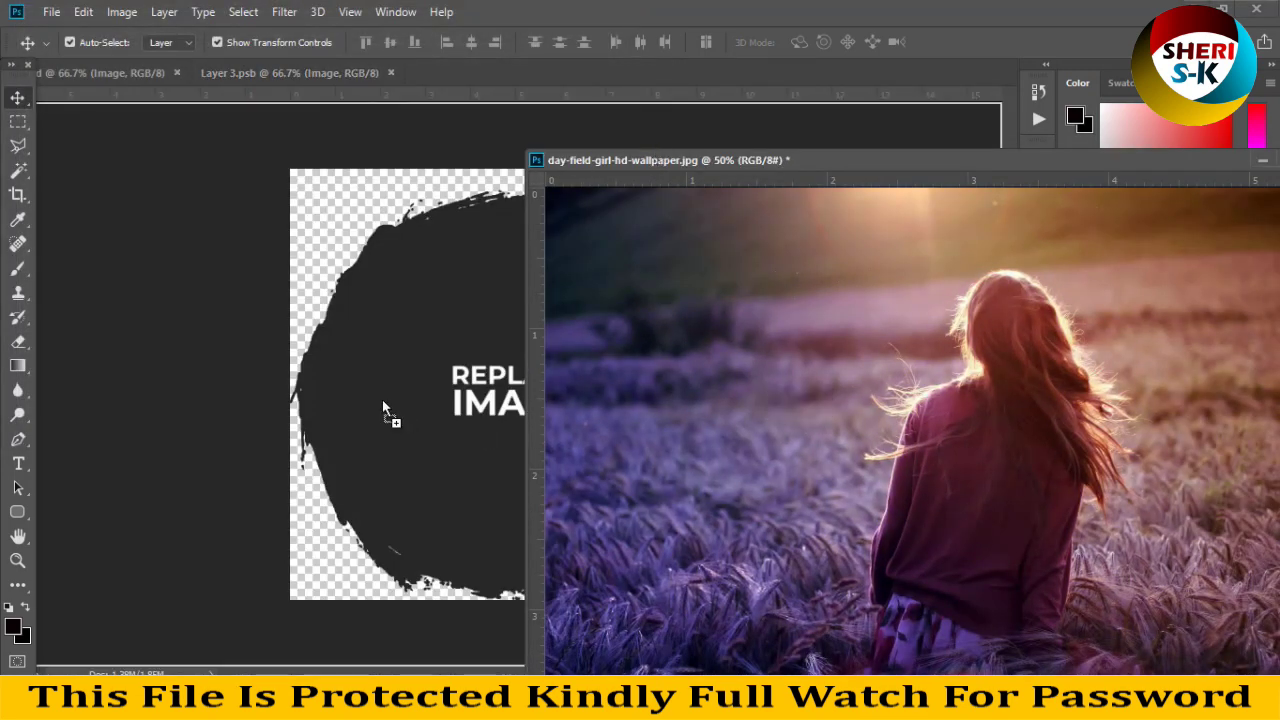
click(386, 414)
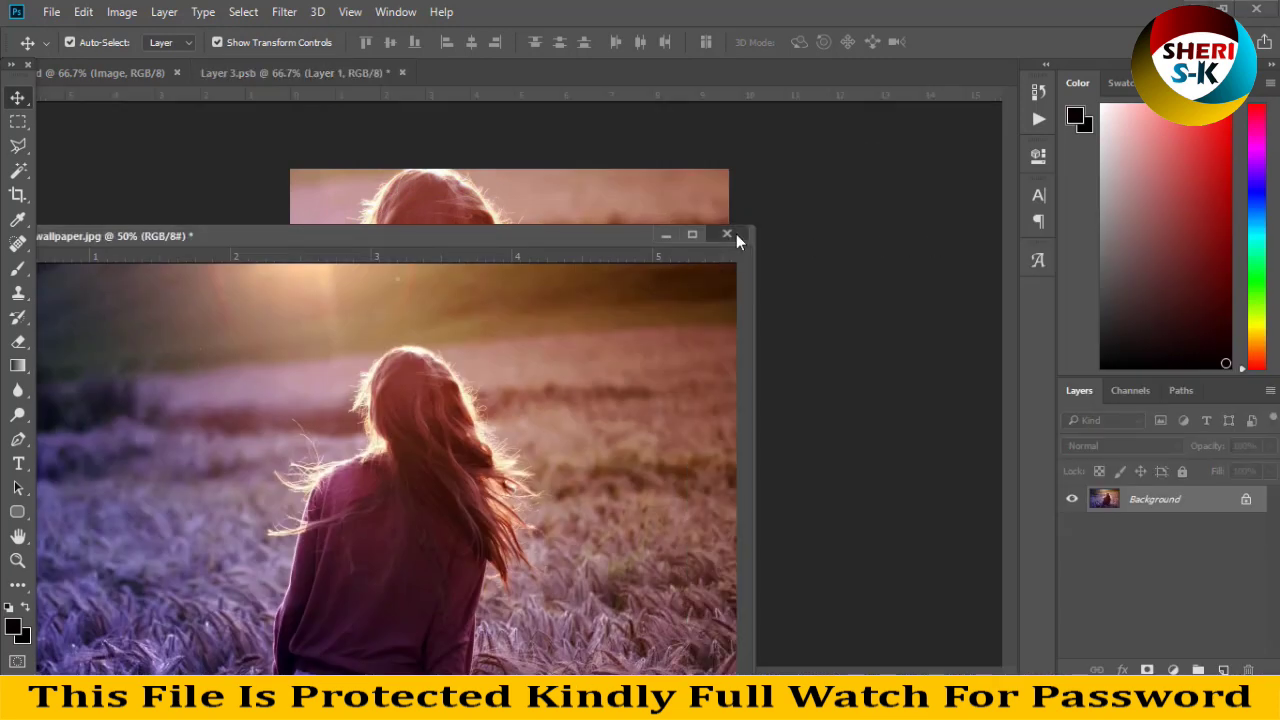
click(727, 234)
click(640, 283)
drag(507, 301, 600, 340)
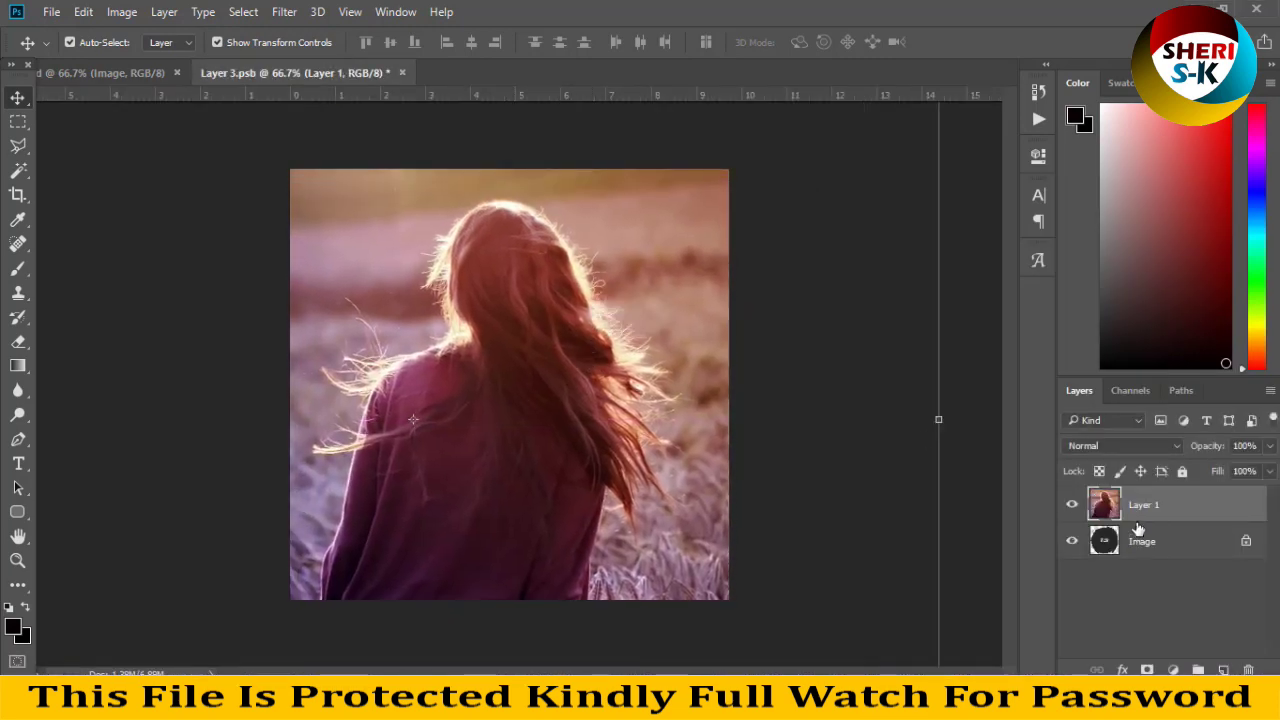
Step: Clip the photo to the brush circle, scale it to about 68%, and save
right_click(1137, 528)
click(850, 432)
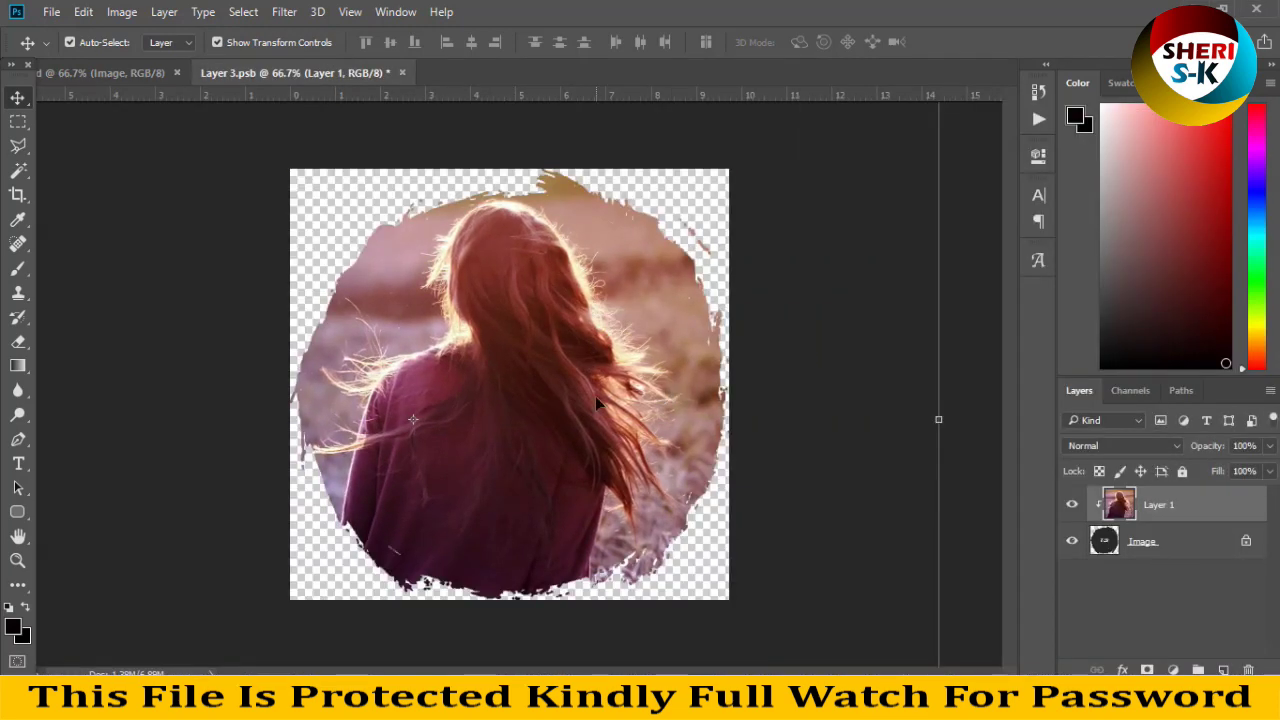
drag(596, 398, 608, 396)
key(ctrl+minus)
key(ctrl+minus)
key(ctrl+minus)
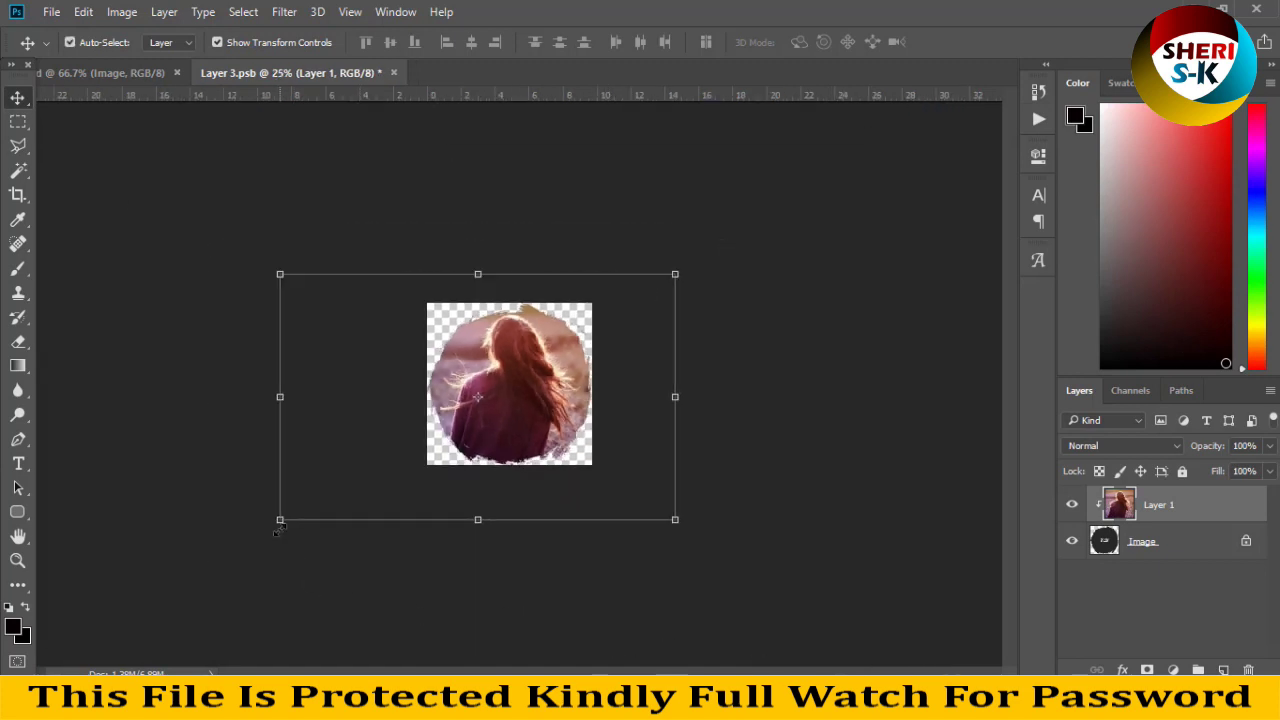
drag(278, 530, 357, 498)
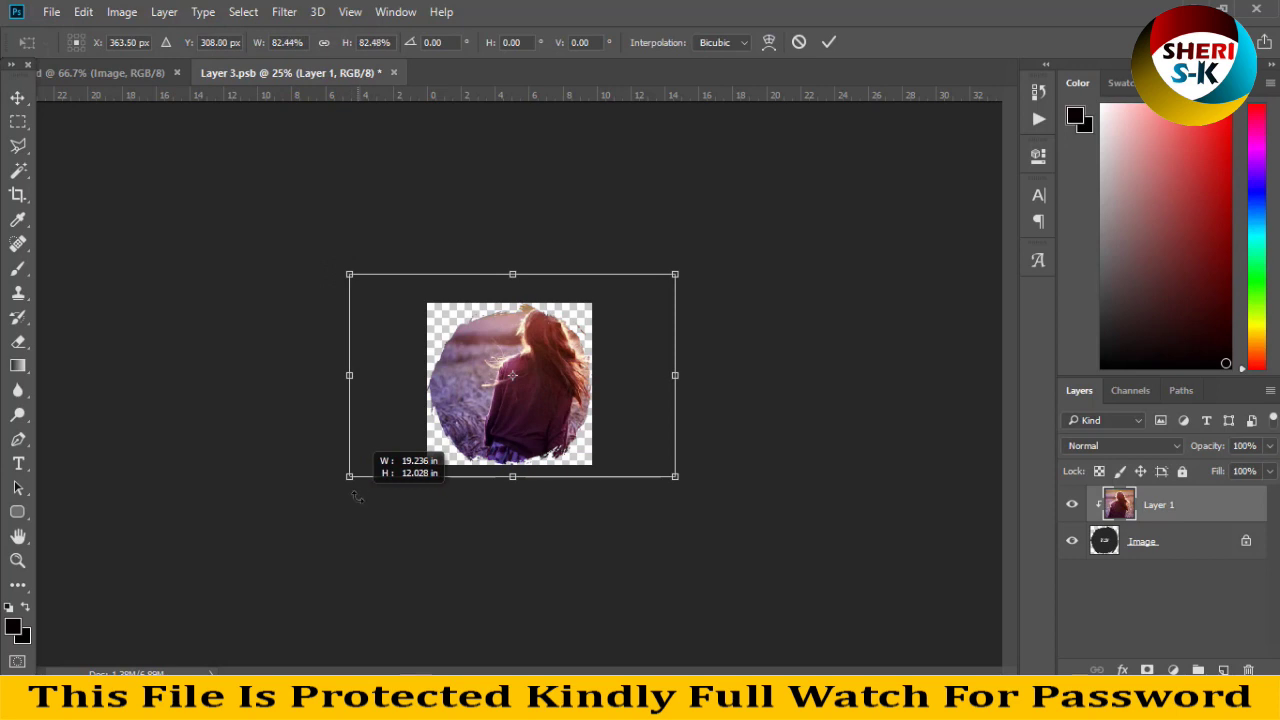
drag(652, 280, 613, 296)
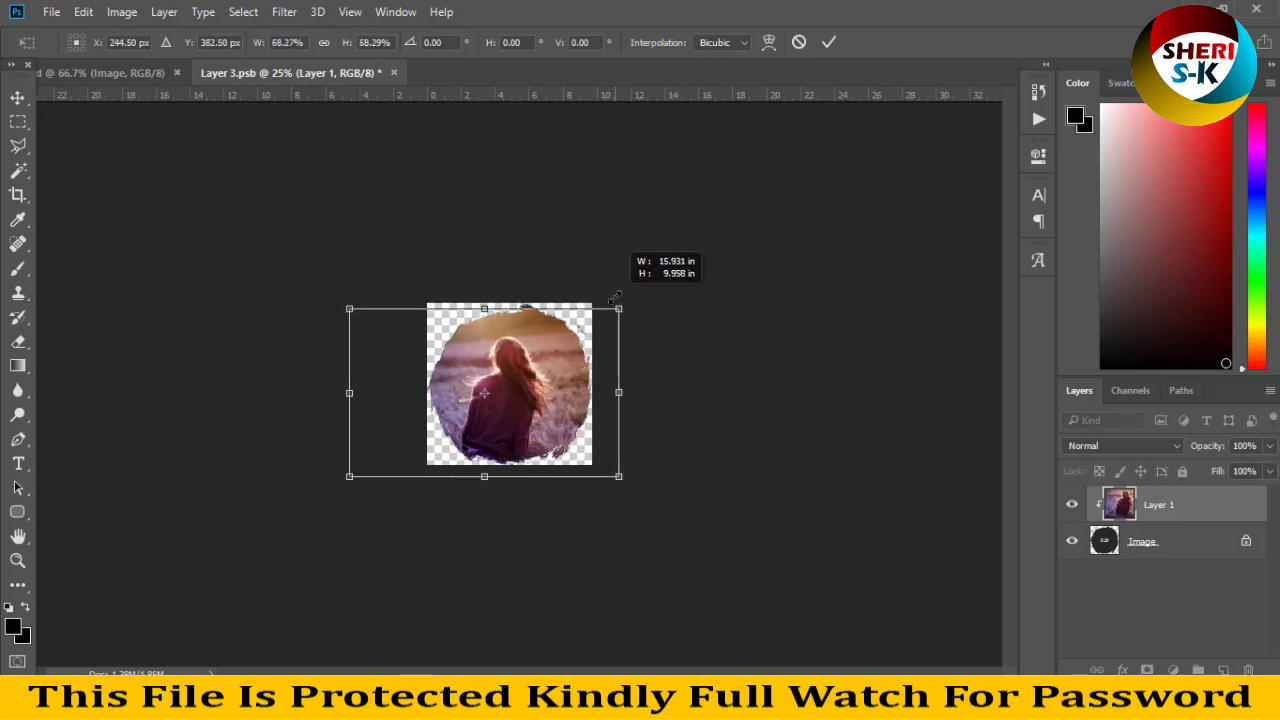
key(Return)
key(ctrl+s)
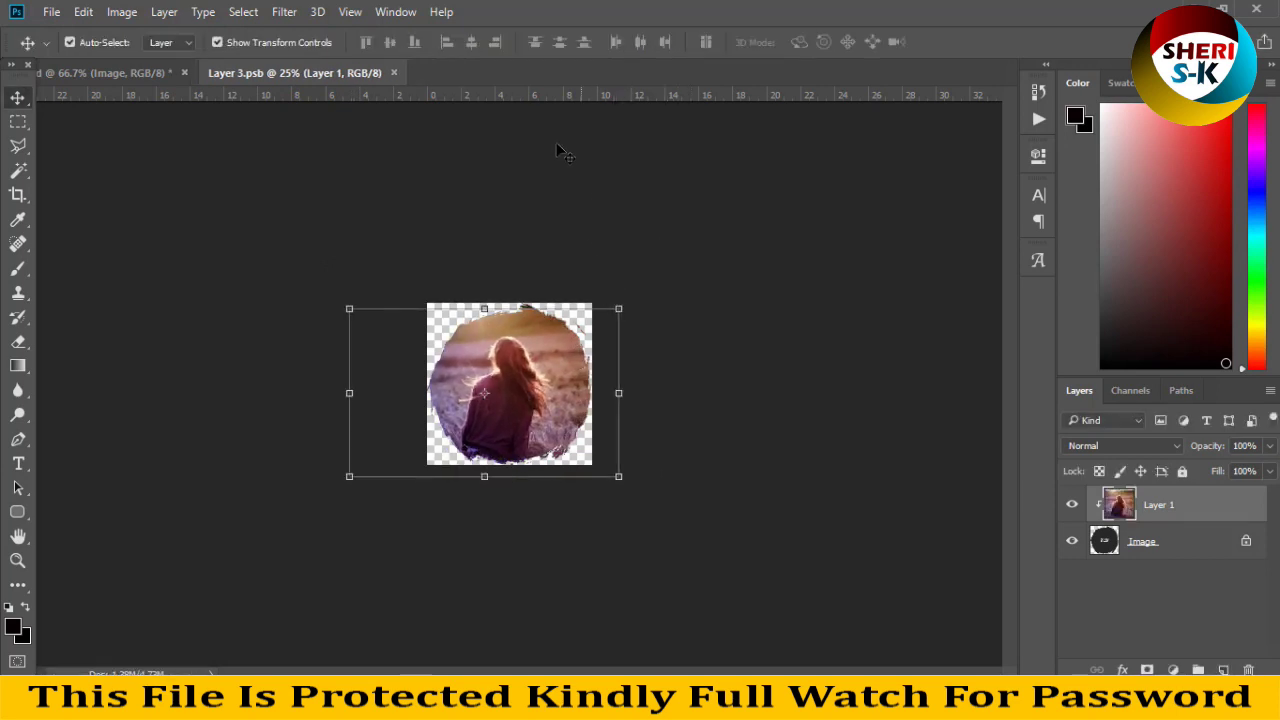
click(394, 72)
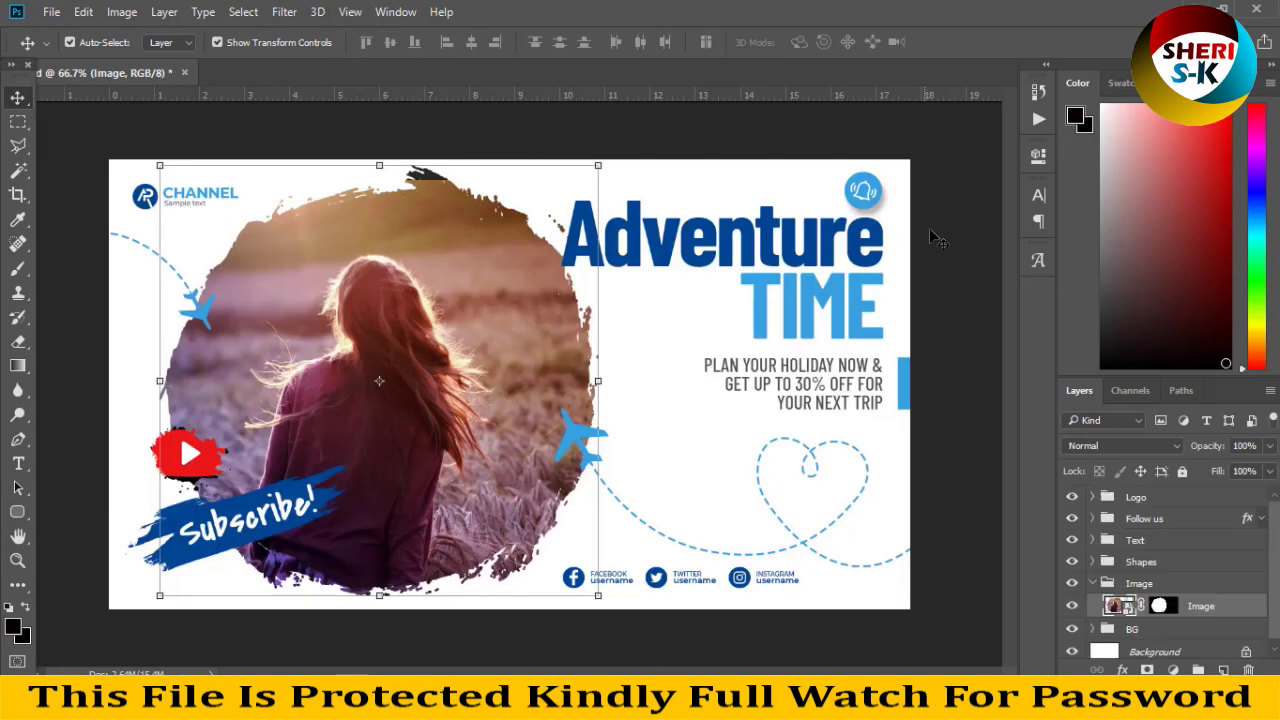
Step: Try maroon, tan and orange-brown background colours sampled from the photo, then cancel
click(714, 400)
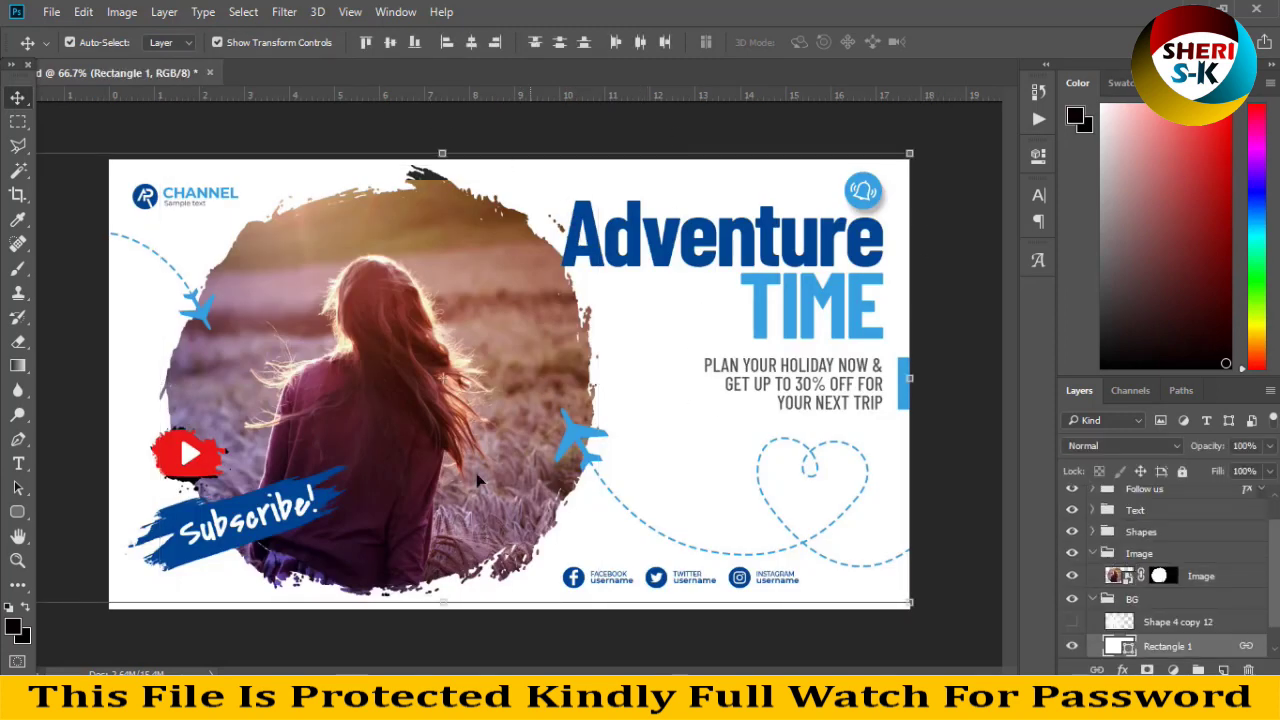
double_click(1127, 652)
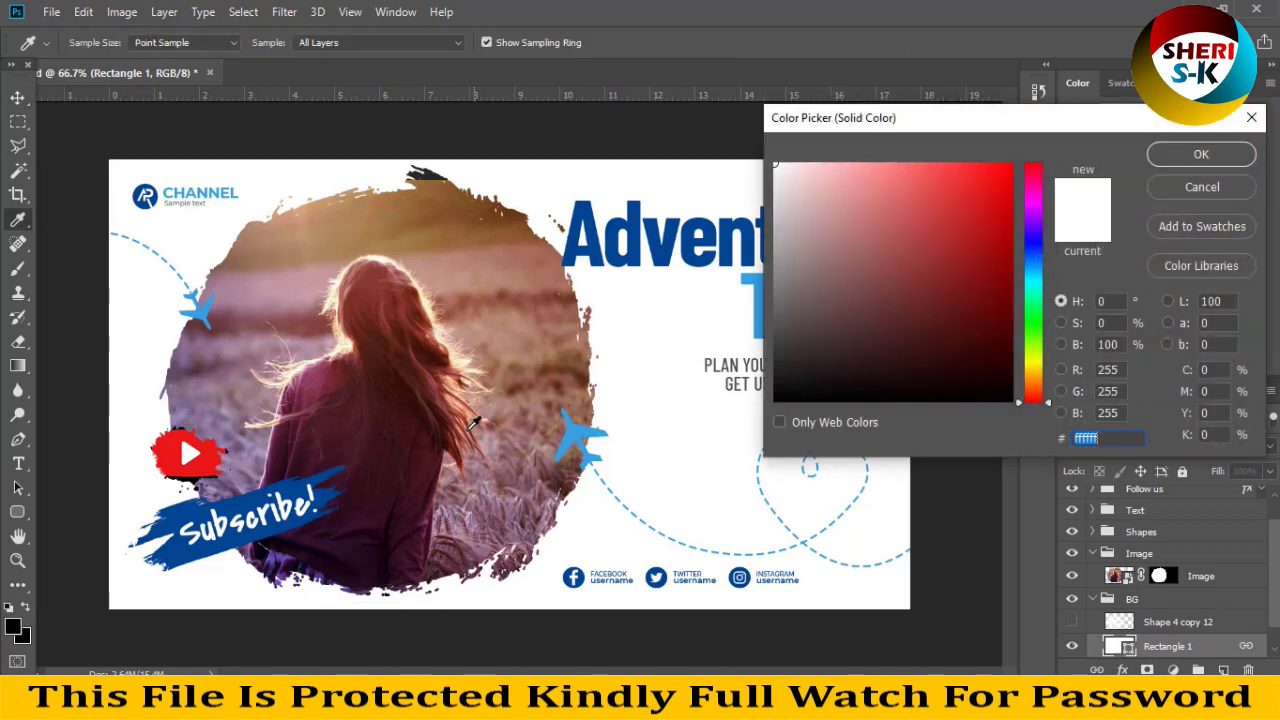
click(331, 432)
click(370, 331)
click(409, 222)
click(440, 215)
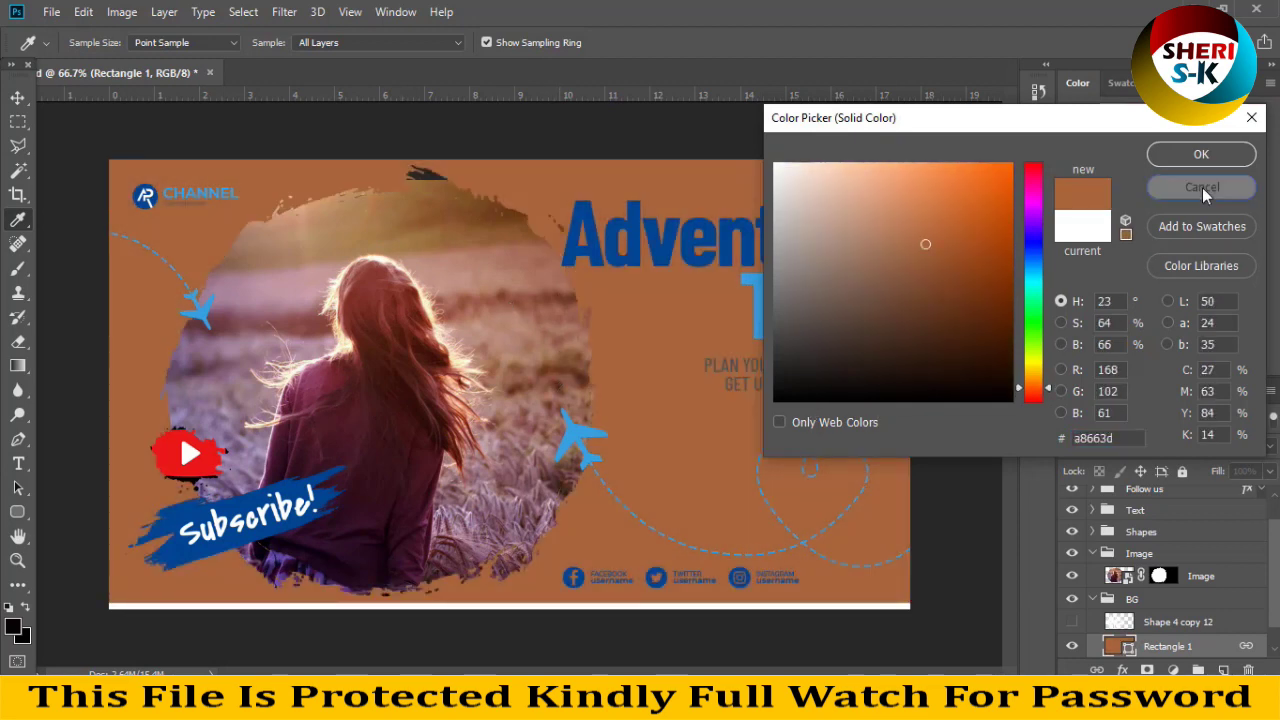
click(1202, 188)
Step: Apply a white-to-blue Gradient Overlay to the background rectangle
click(1128, 668)
click(1130, 603)
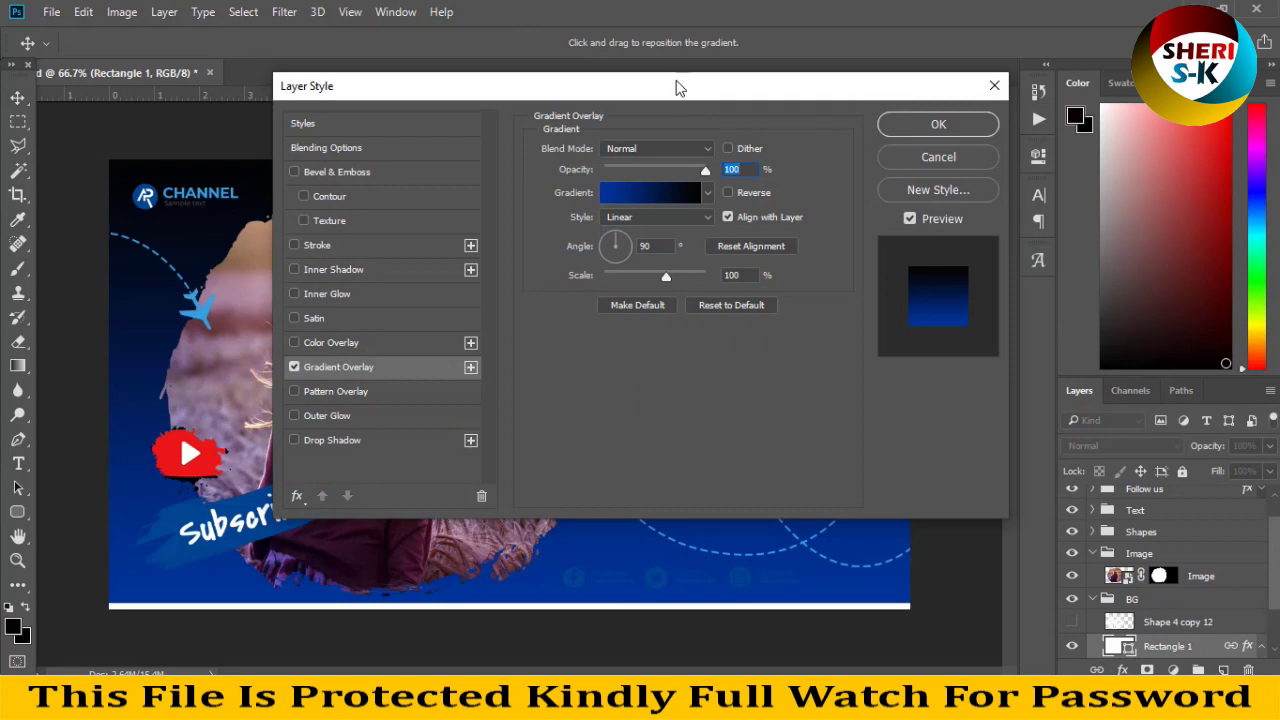
drag(677, 86, 1101, 93)
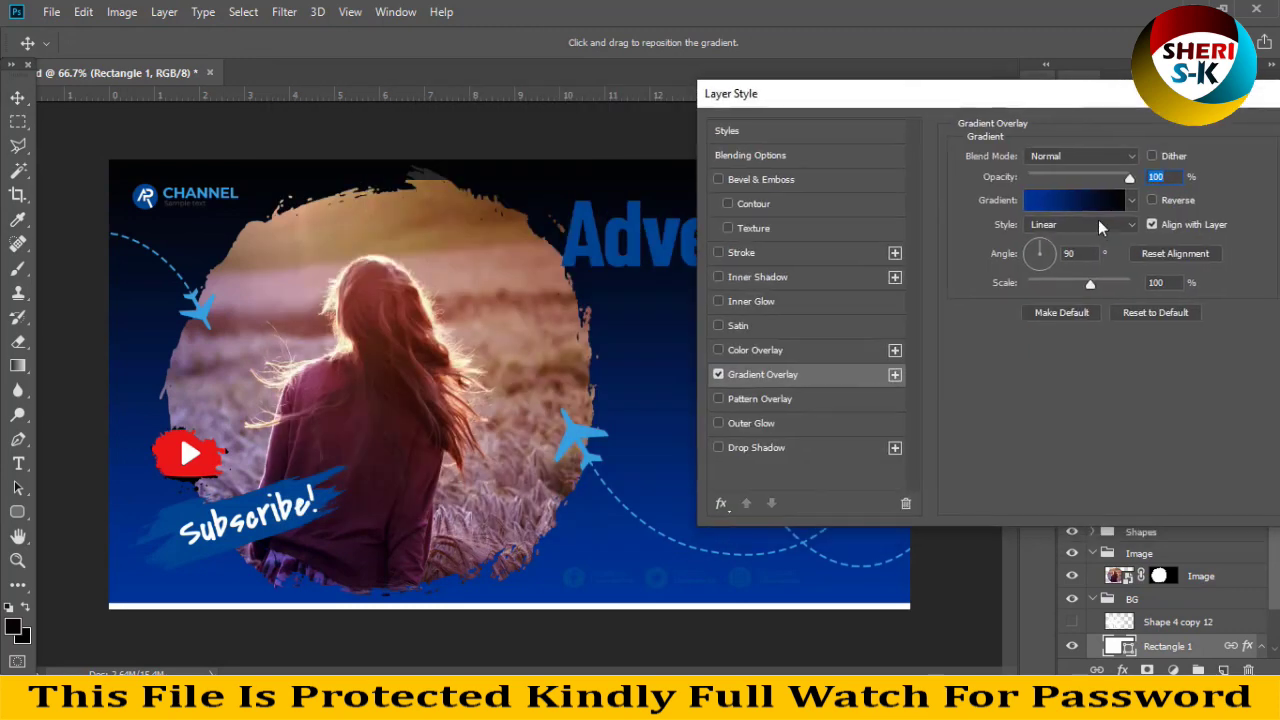
click(1131, 200)
click(985, 405)
click(968, 524)
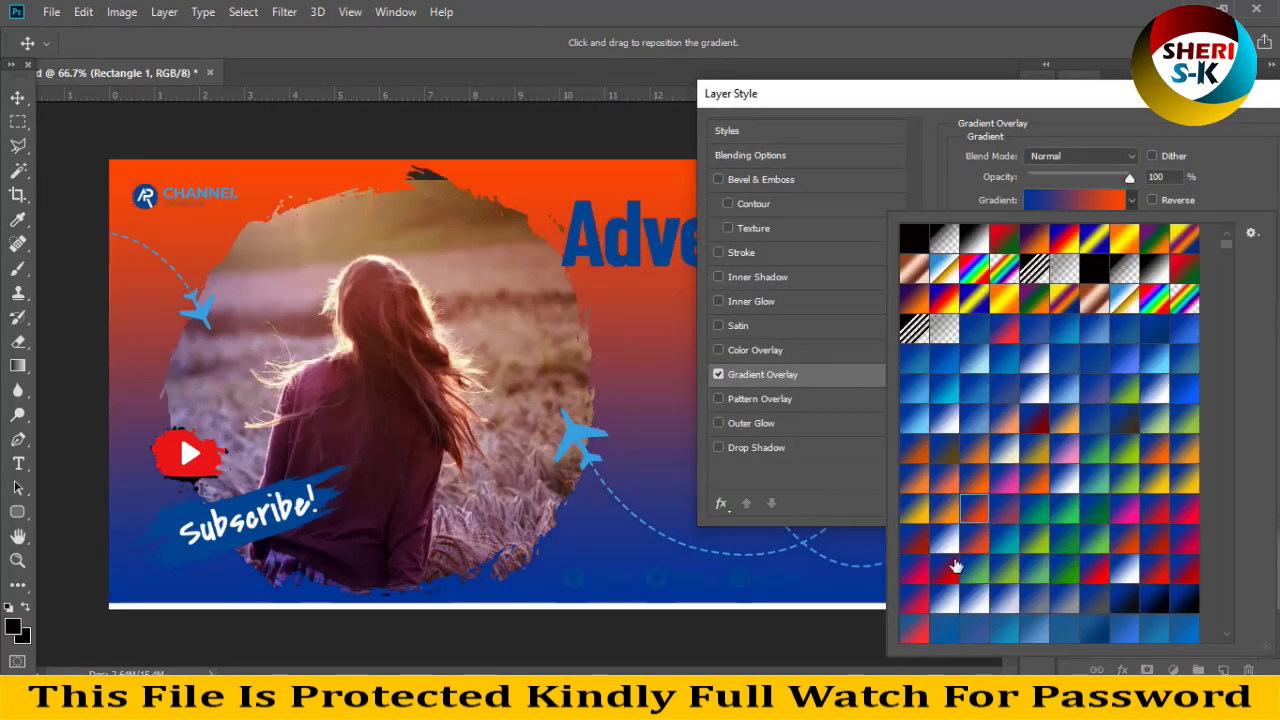
click(978, 598)
click(955, 110)
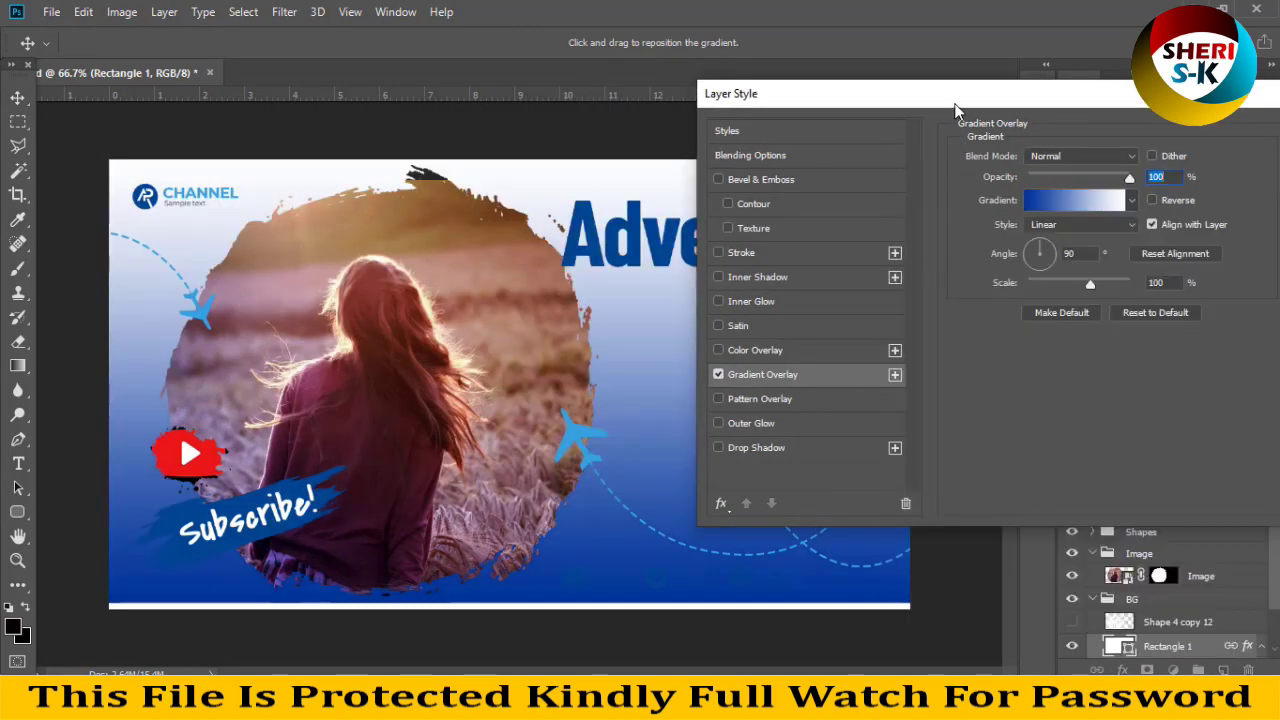
key(Return)
Step: Close Adventure Time without saving and open template 29, Elegent Home For Sale
click(210, 73)
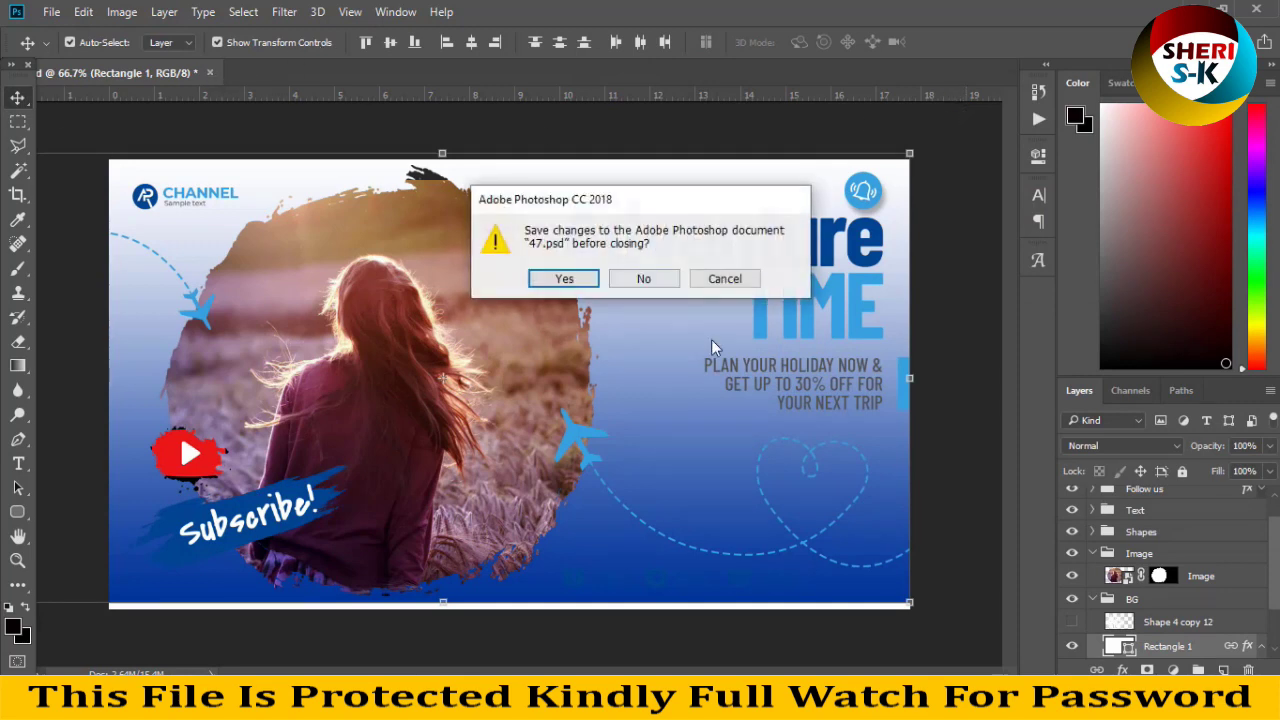
click(645, 278)
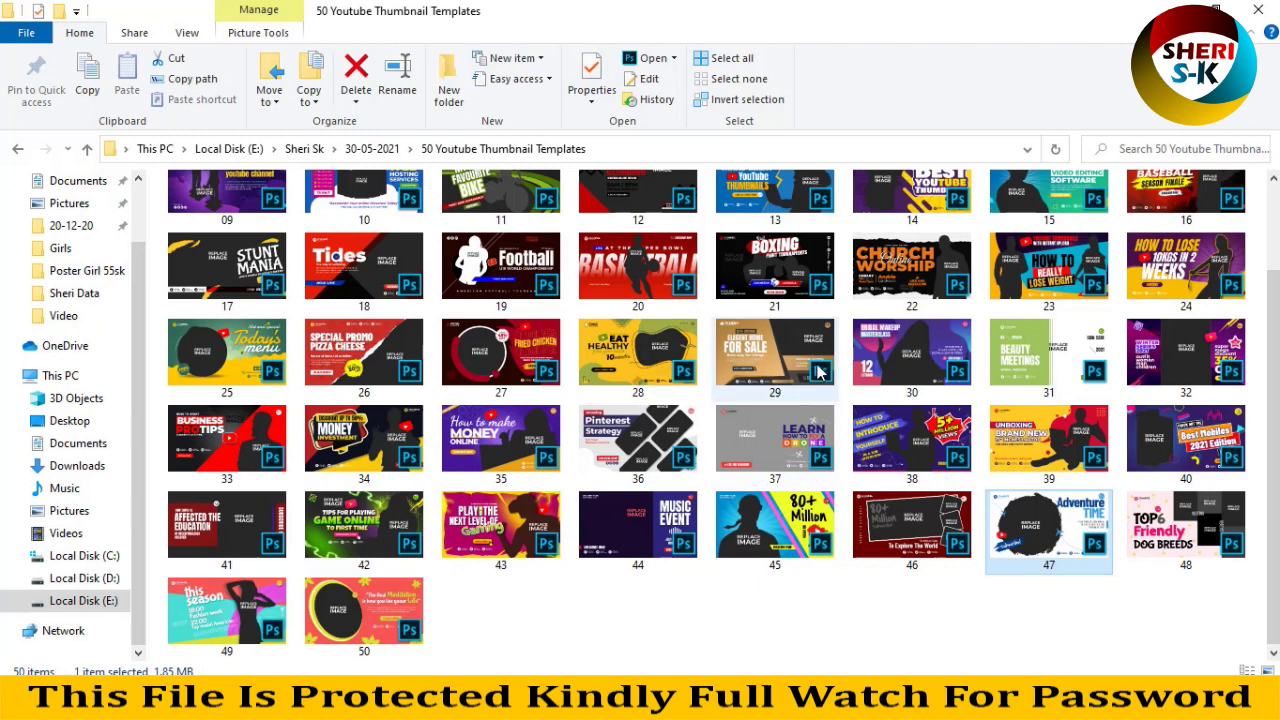
mouse_move(768, 356)
mouse_down()
mouse_move(530, 640)
mouse_move(477, 183)
mouse_up()
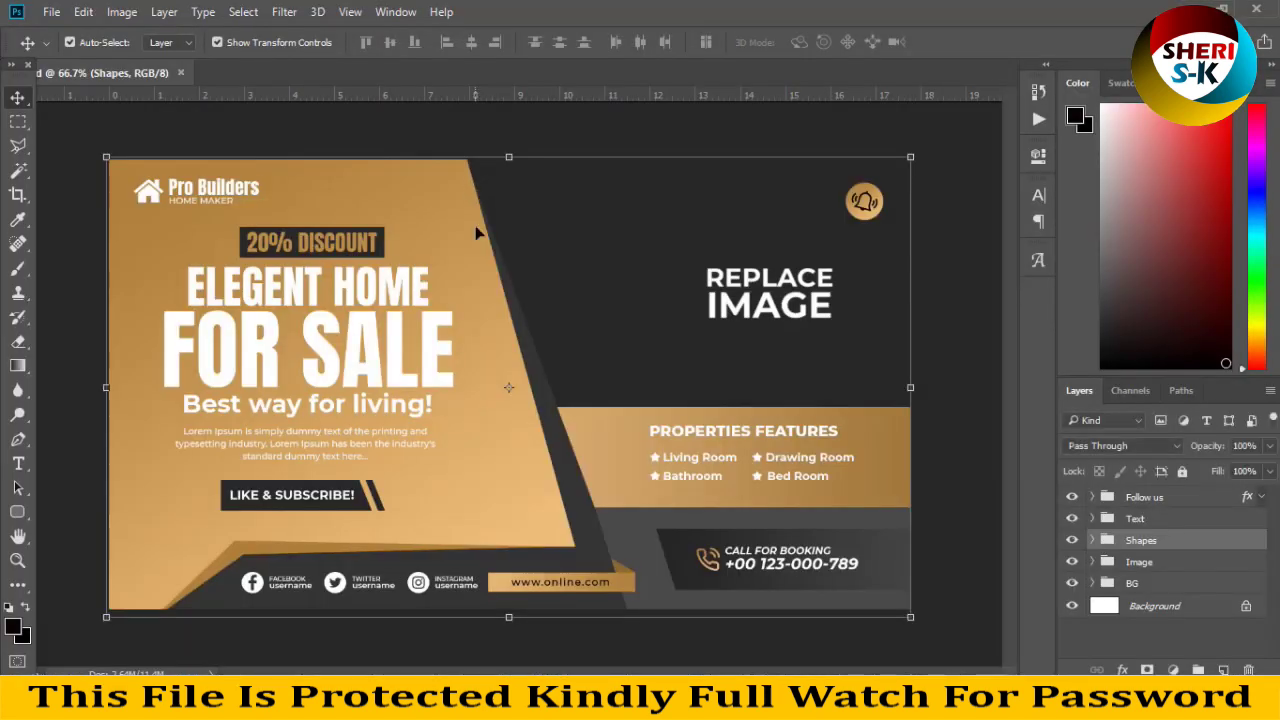
Step: Open the Image smart object and load 2.jpg from the Sale Photos folder
click(673, 280)
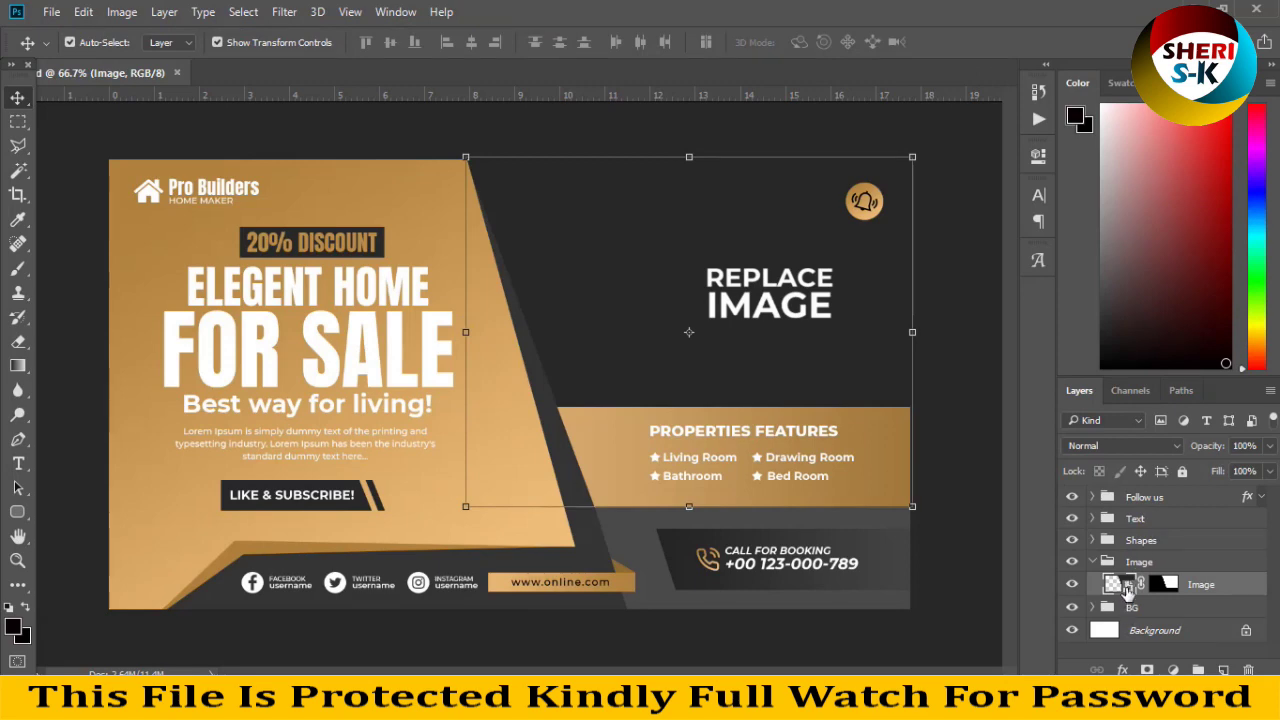
double_click(1128, 588)
click(51, 12)
click(62, 56)
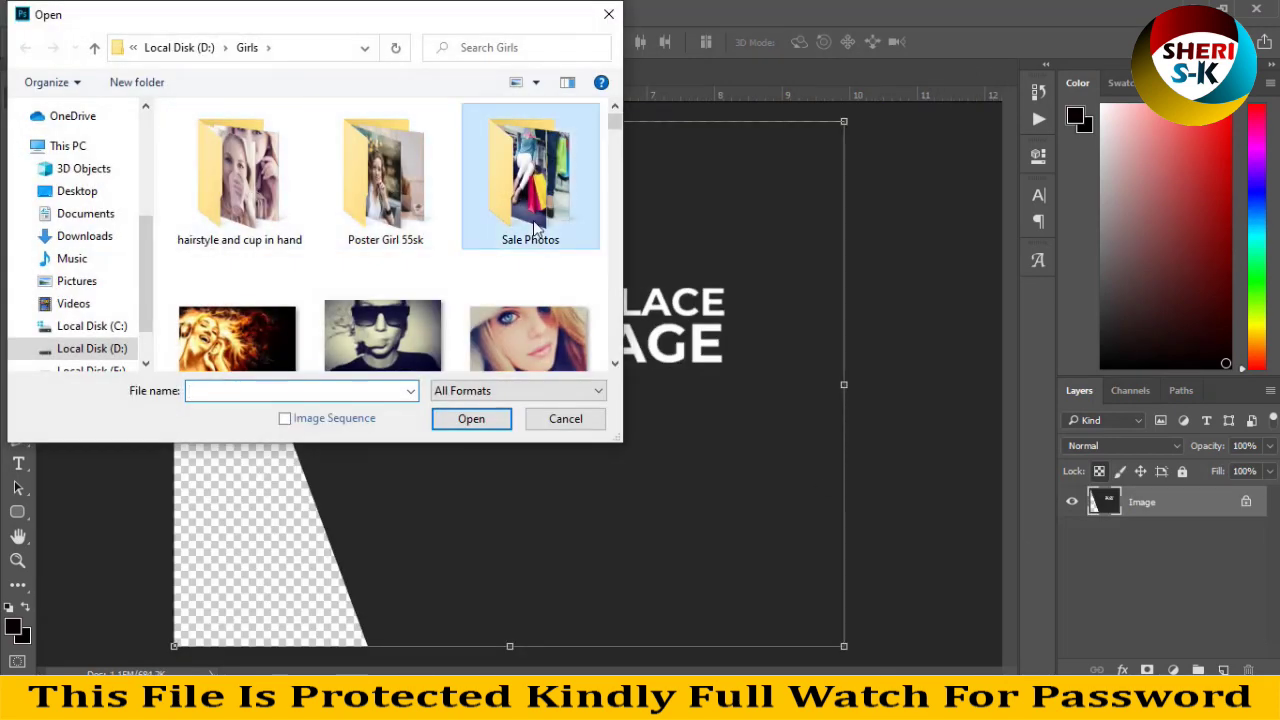
double_click(556, 190)
scroll(366, 249, down, 1)
scroll(364, 251, down, 2)
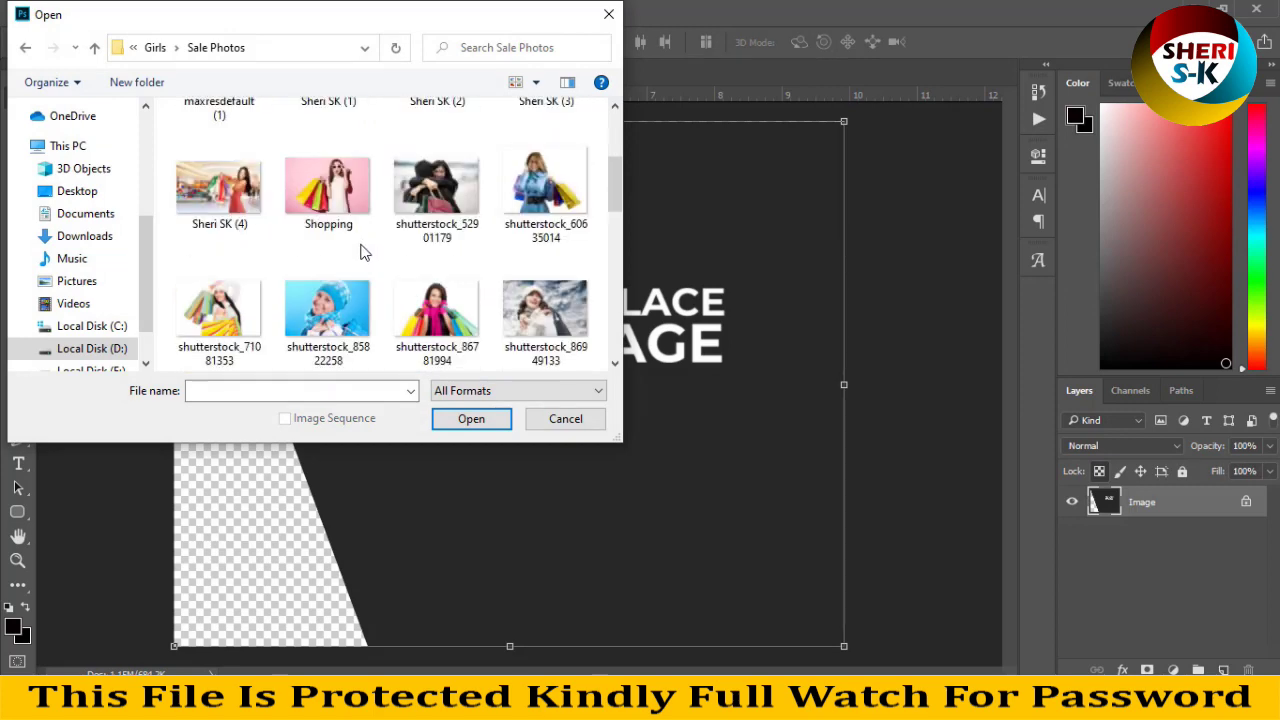
scroll(363, 252, down, 2)
scroll(363, 252, down, 2)
scroll(363, 252, down, 4)
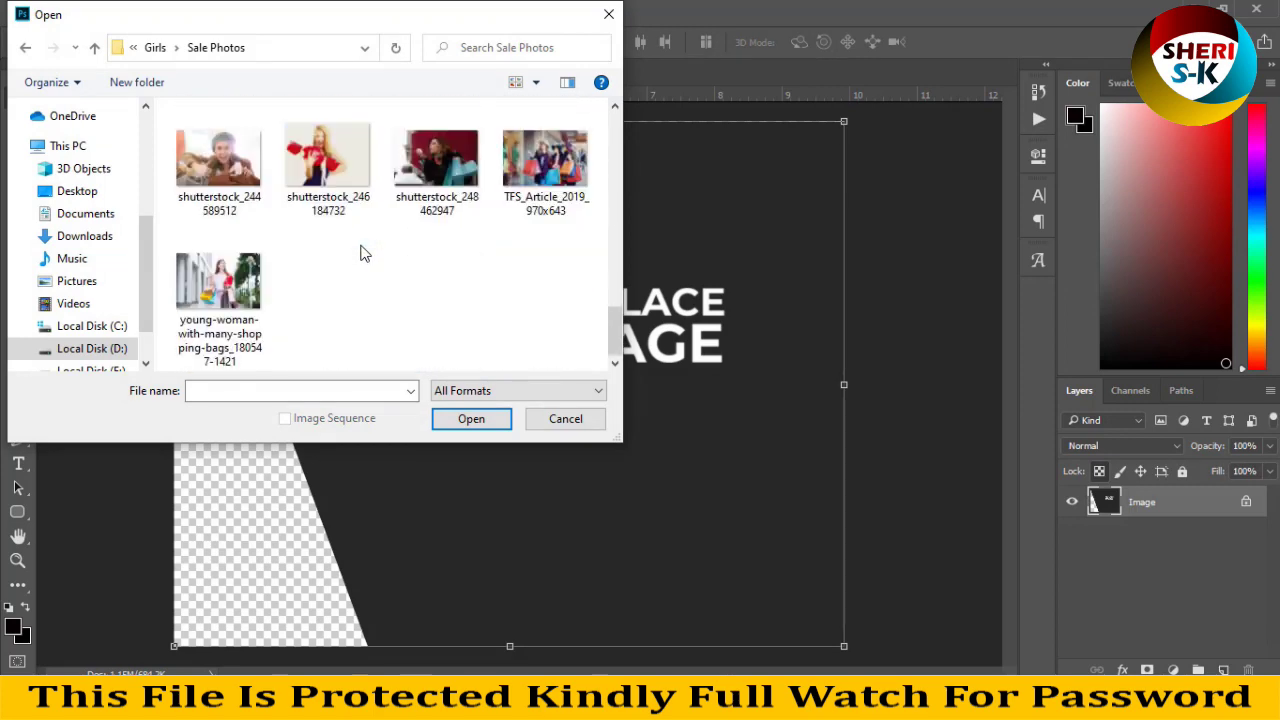
scroll(378, 245, up, 1)
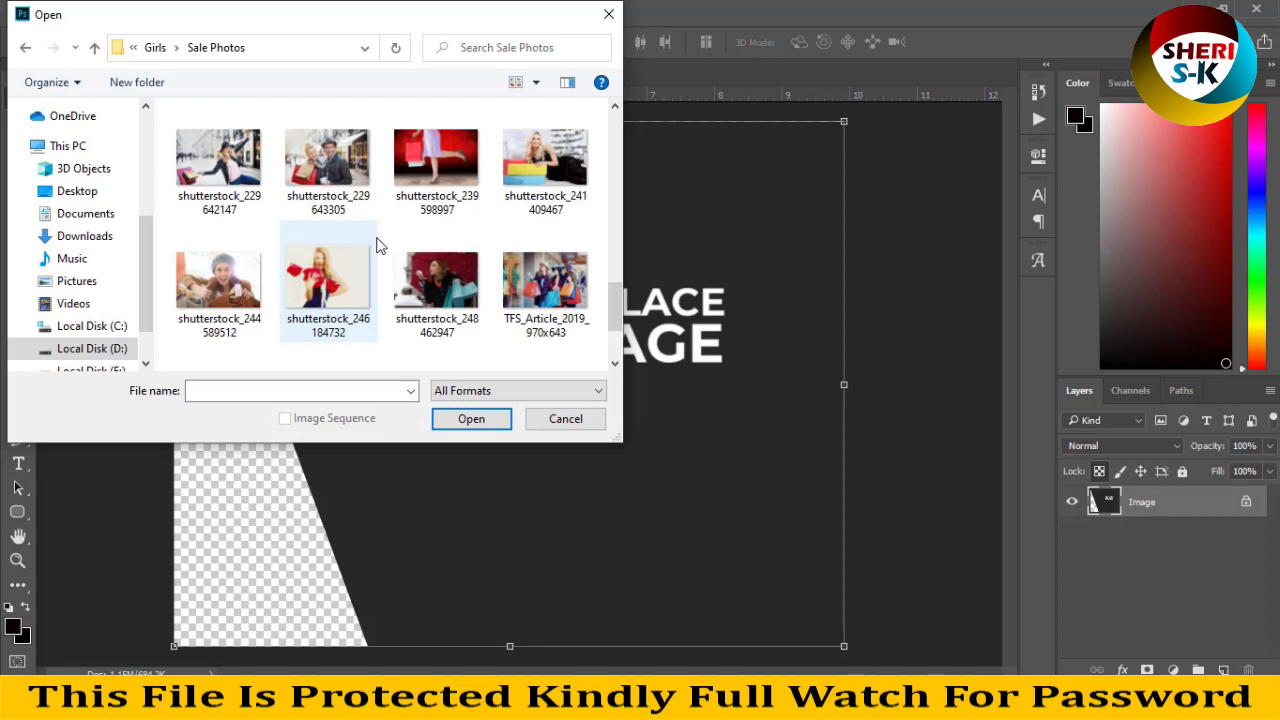
scroll(373, 245, up, 1)
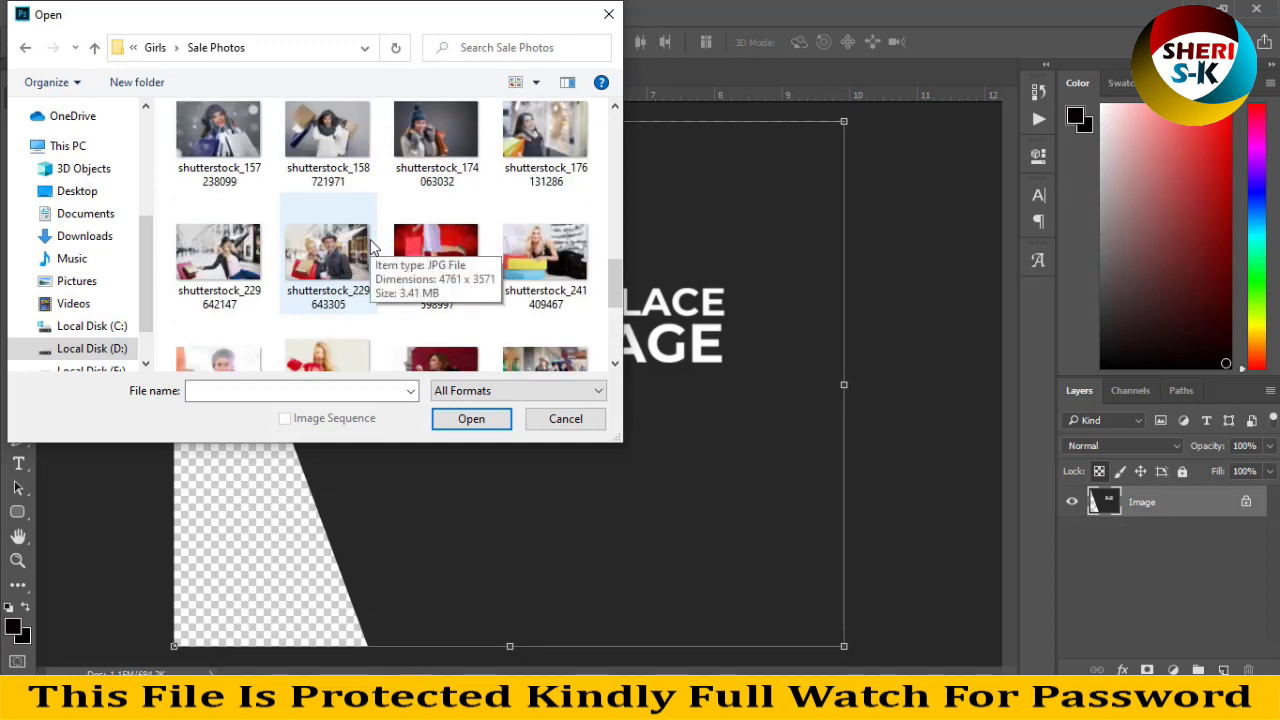
scroll(373, 245, up, 1)
scroll(373, 245, up, 1)
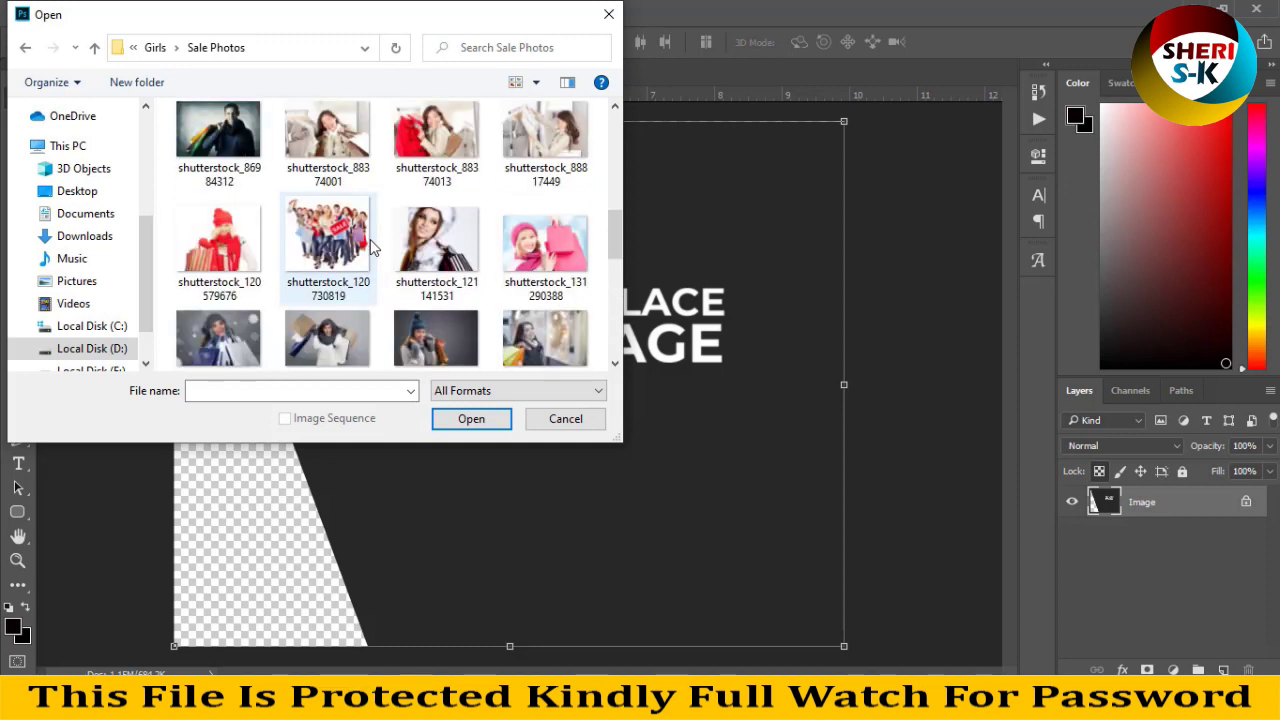
scroll(373, 245, up, 1)
scroll(373, 245, up, 1)
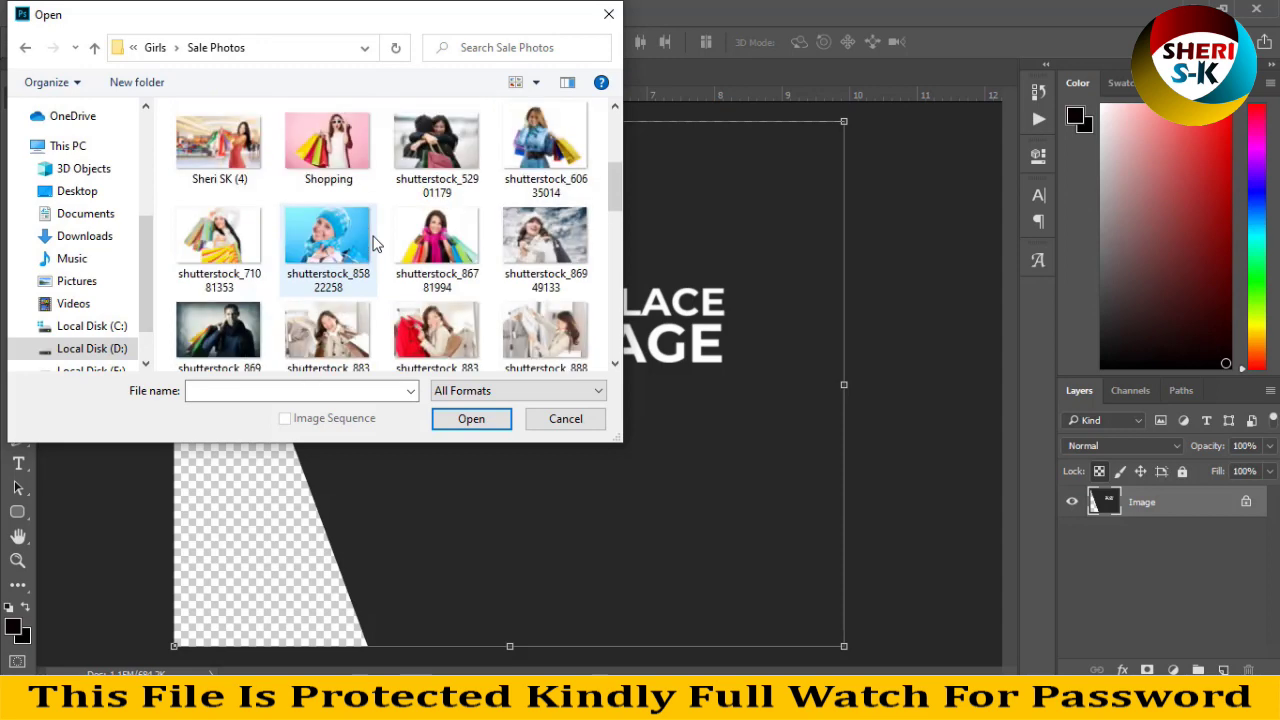
scroll(373, 245, up, 1)
scroll(373, 245, up, 1)
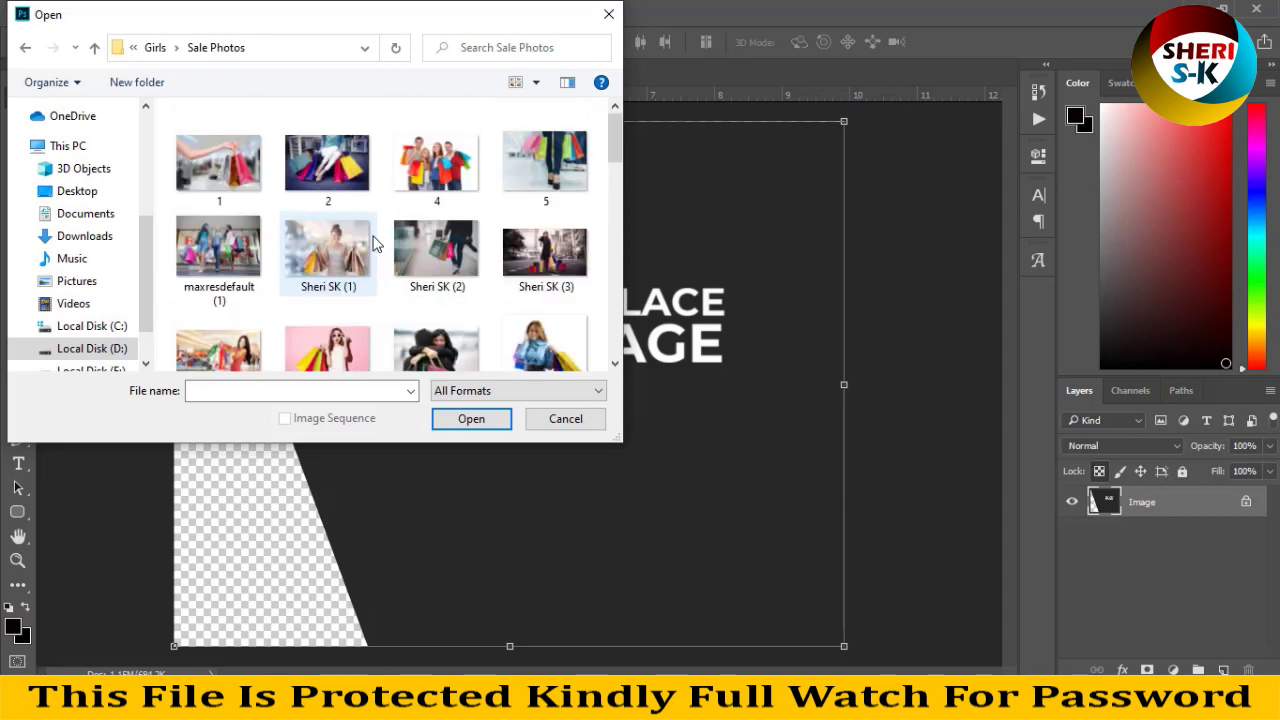
double_click(328, 168)
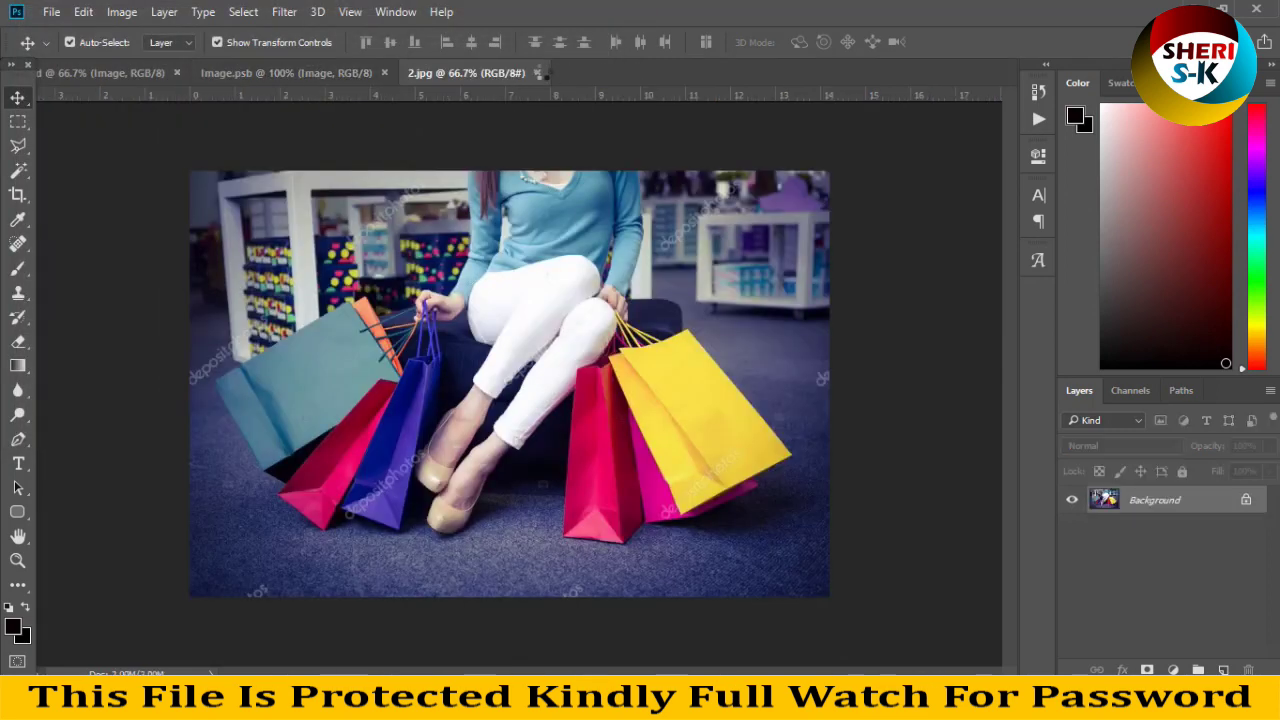
Step: Place the shopping-bags photo, clip it to the Image shape, nudge it right, and save
mouse_move(478, 76)
mouse_down()
mouse_move(948, 375)
mouse_move(374, 280)
mouse_up()
mouse_move(535, 284)
mouse_down()
mouse_move(594, 314)
mouse_move(616, 310)
mouse_up()
drag(966, 207, 243, 169)
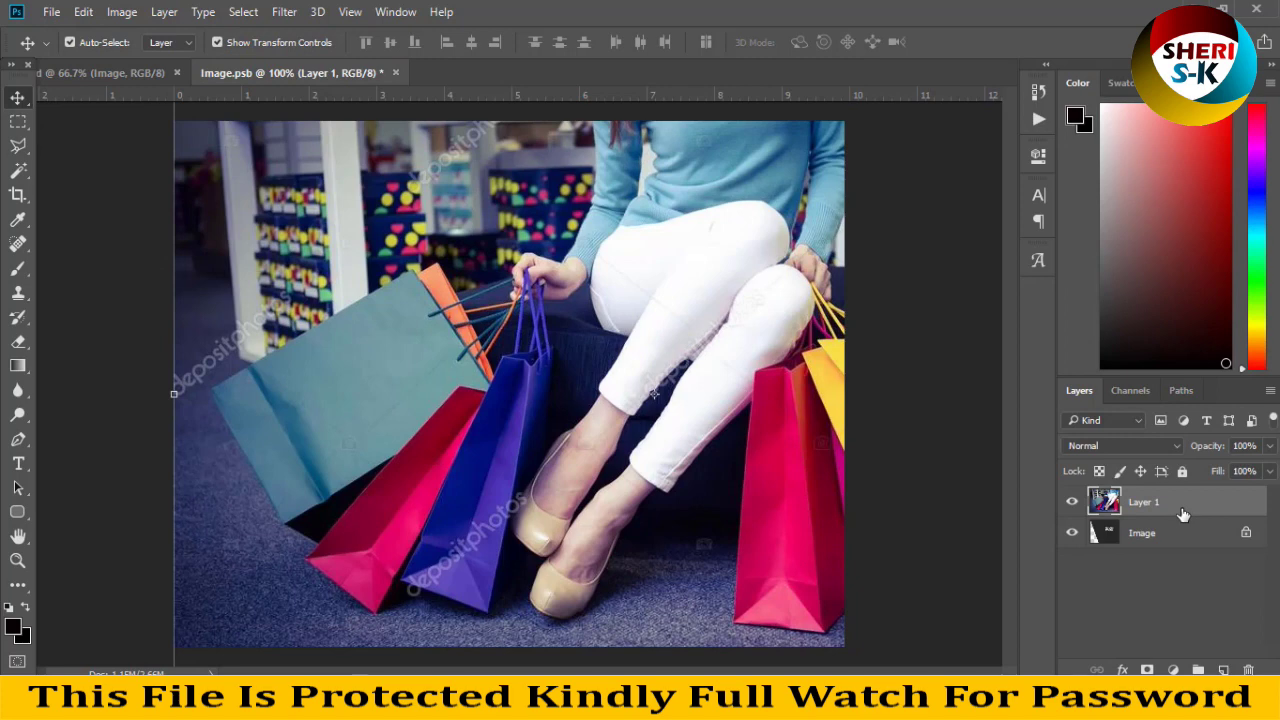
right_click(1185, 502)
click(886, 431)
drag(613, 387, 627, 383)
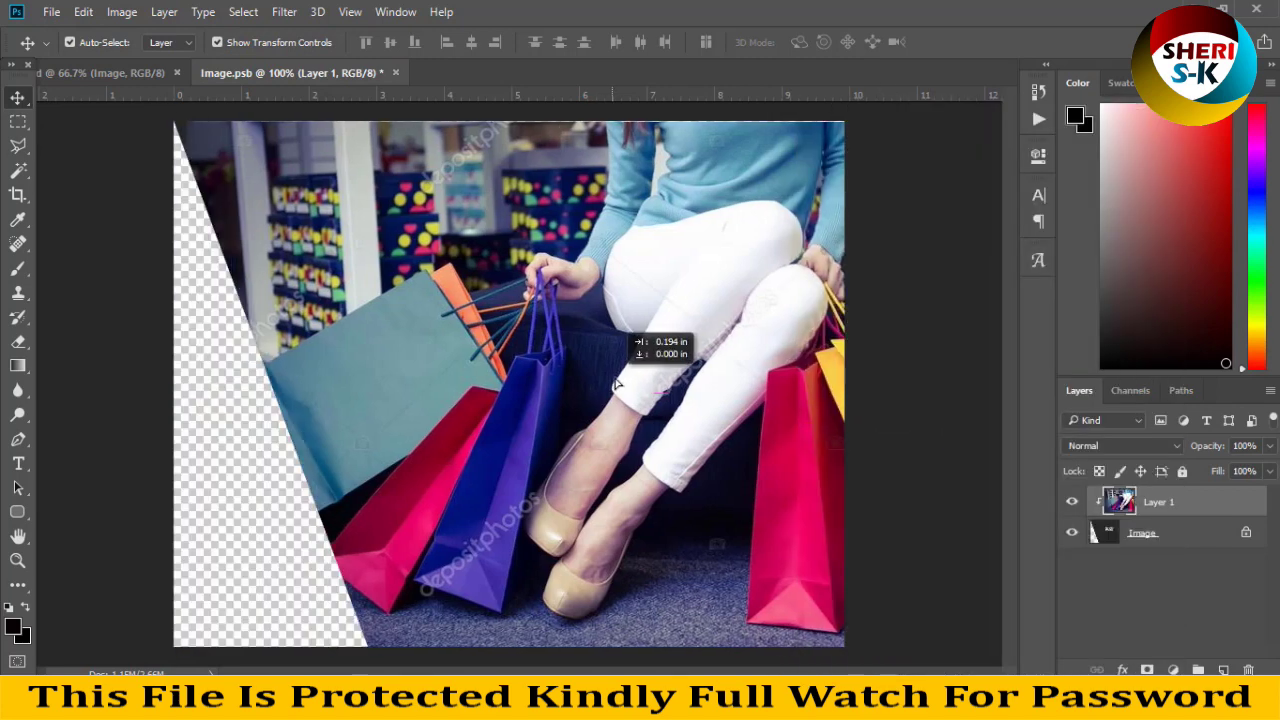
key(ctrl+s)
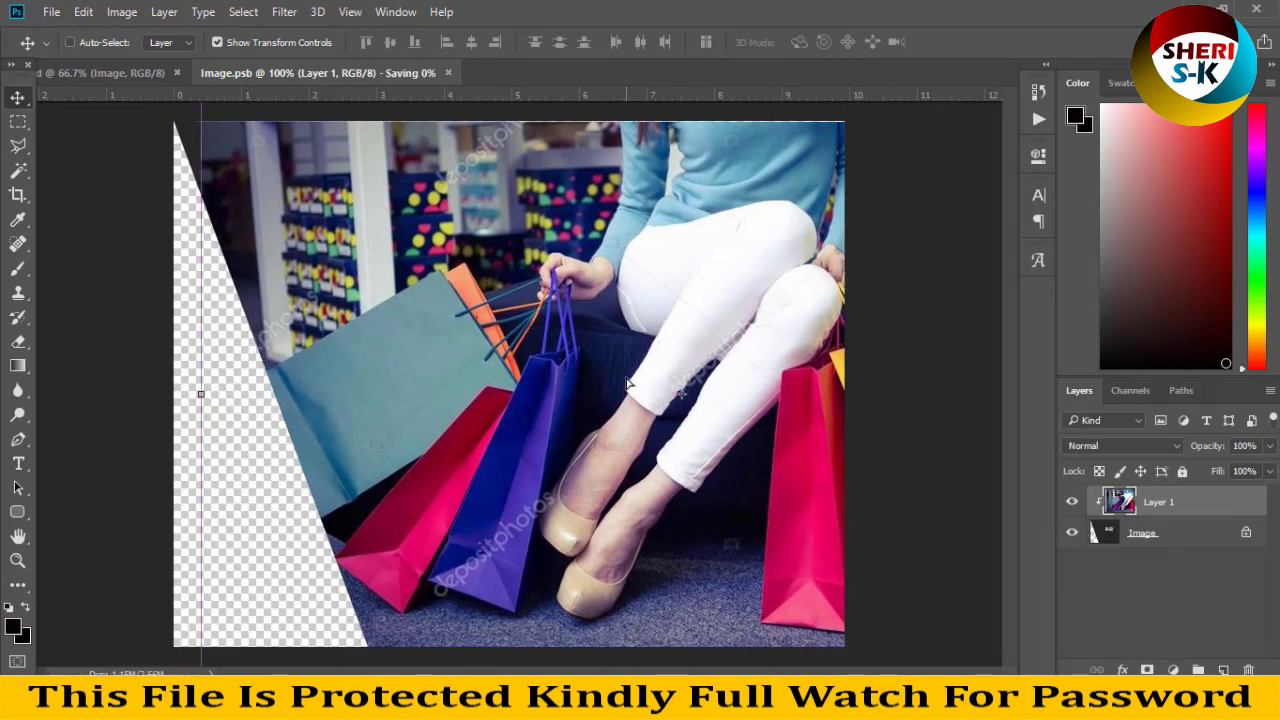
click(395, 73)
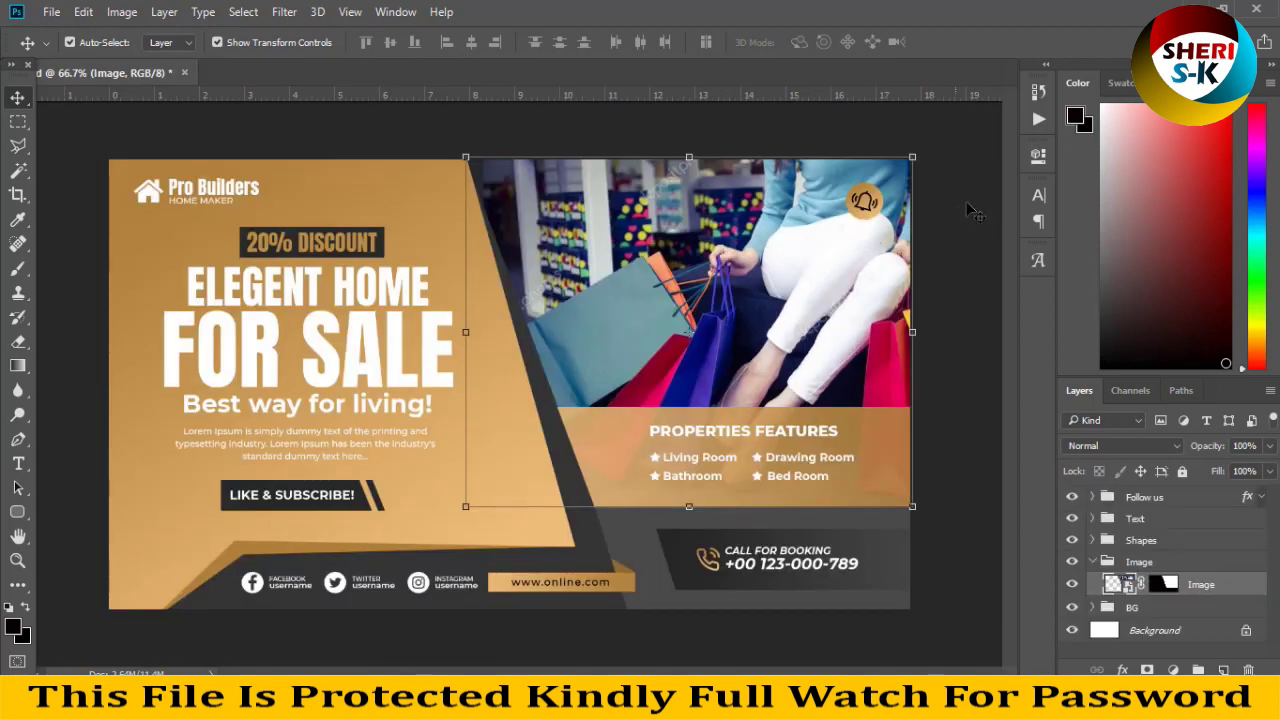
Step: Try a teal fill on the beige left panel, then dismiss the picker
click(437, 479)
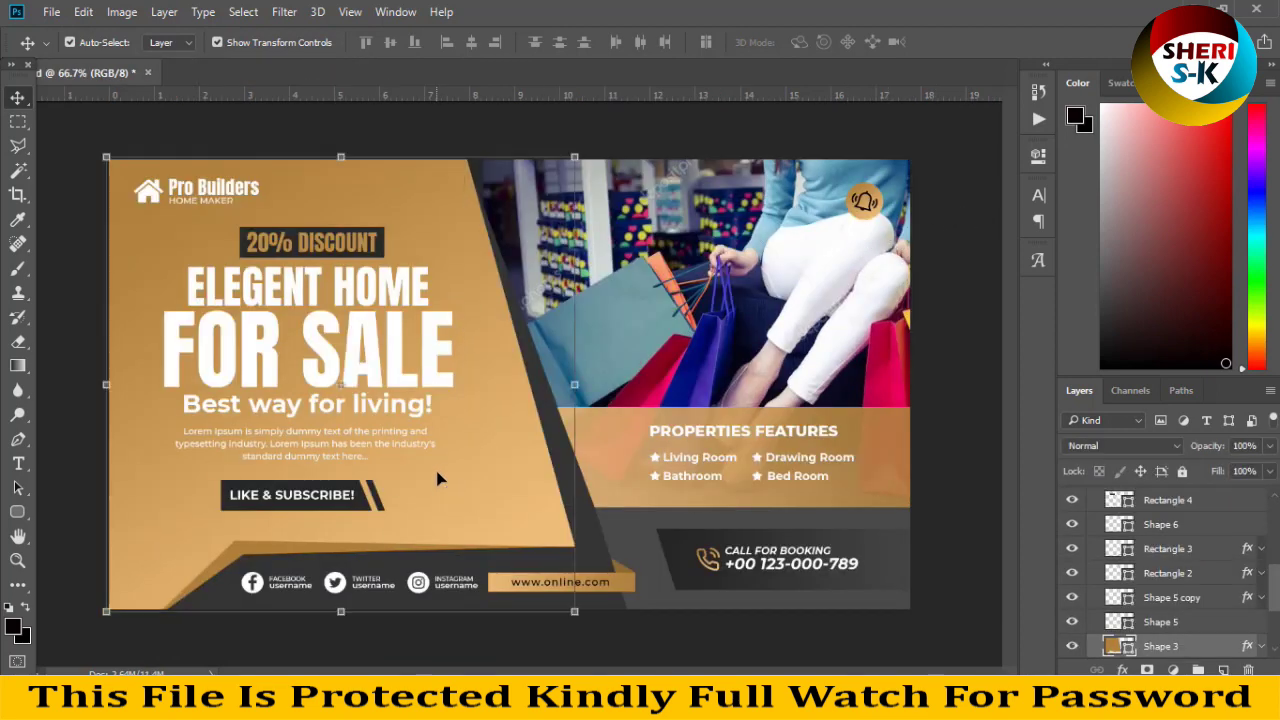
double_click(1120, 646)
click(595, 306)
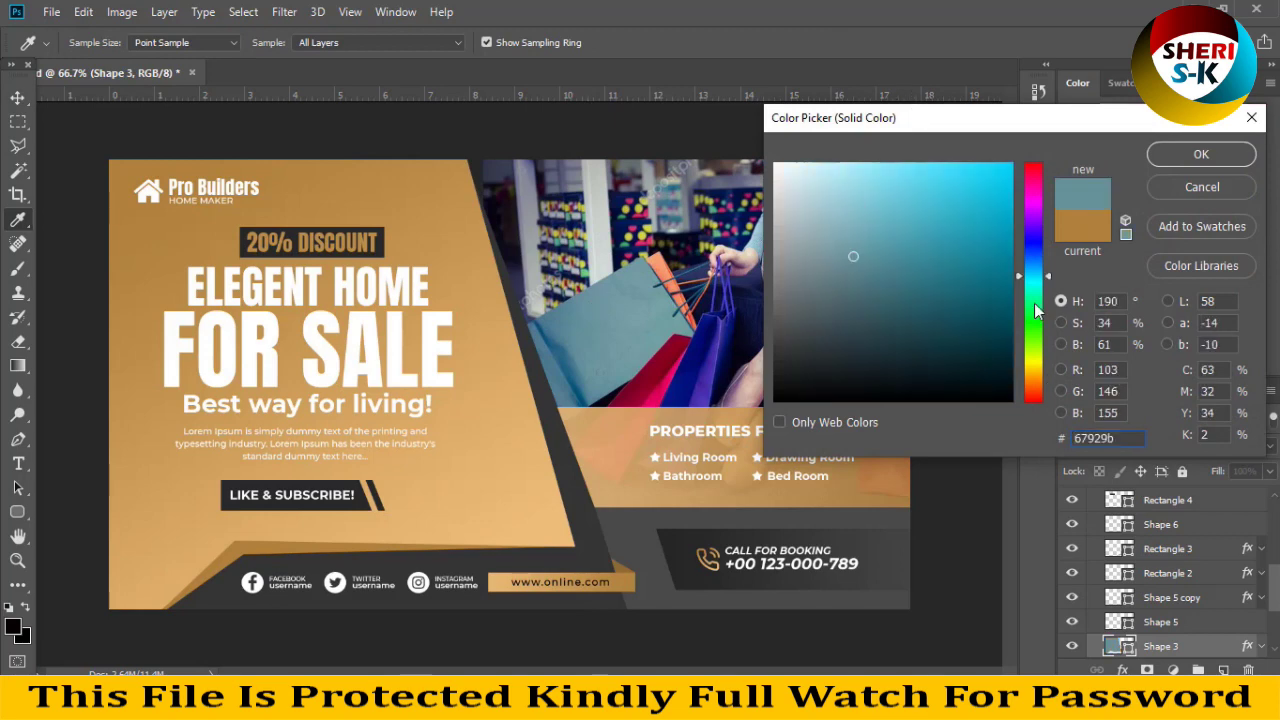
click(1200, 158)
Step: Swap the panel's Gradient Overlay style for a Color Overlay
click(1122, 669)
click(1160, 597)
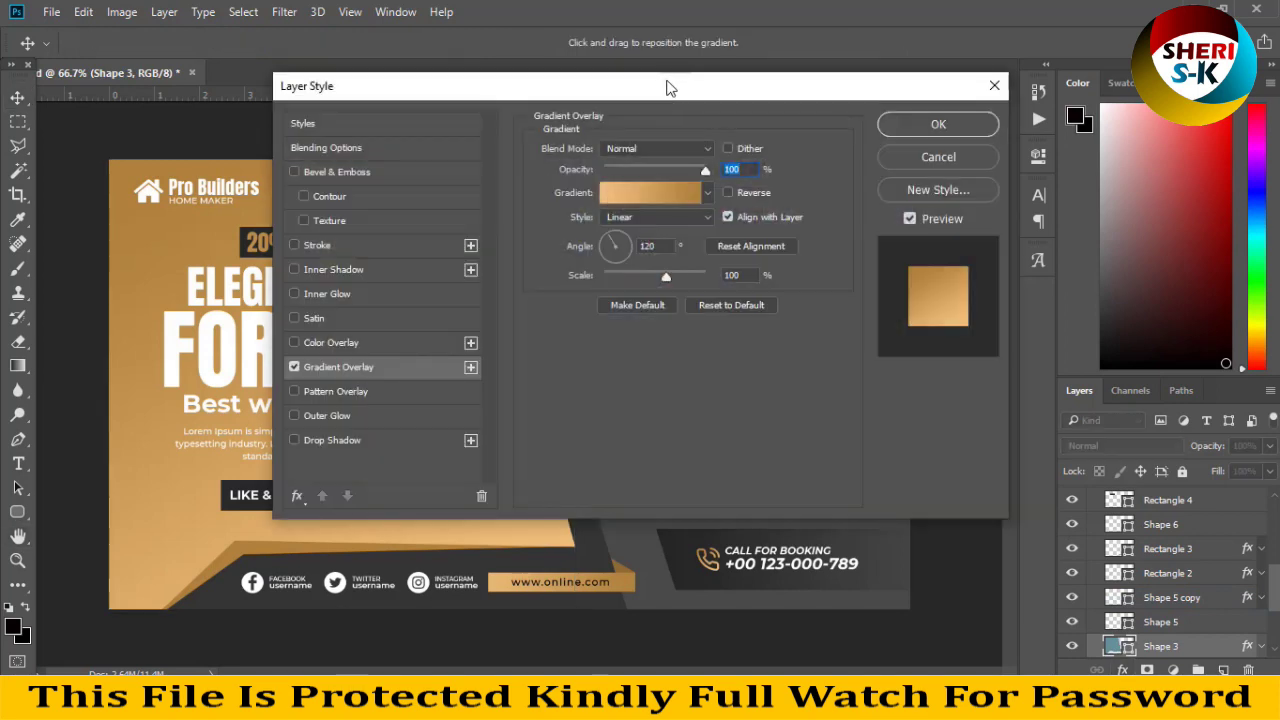
drag(320, 86, 937, 166)
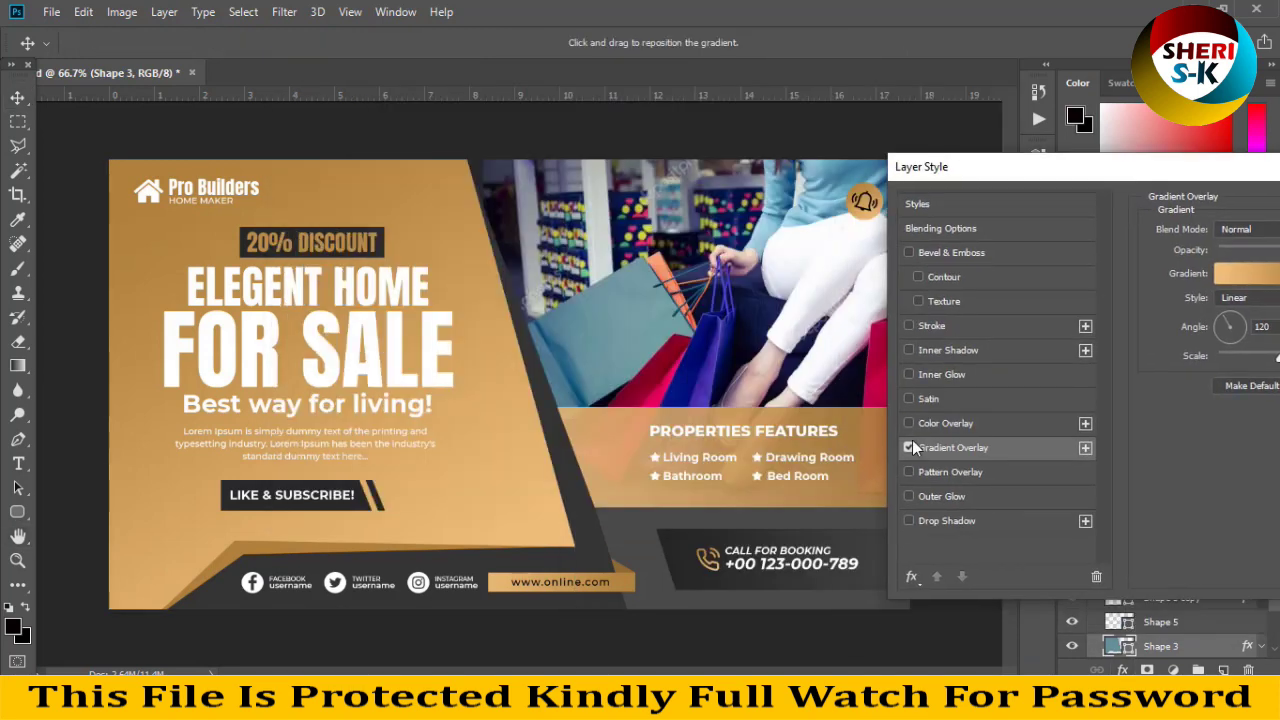
click(909, 447)
click(940, 424)
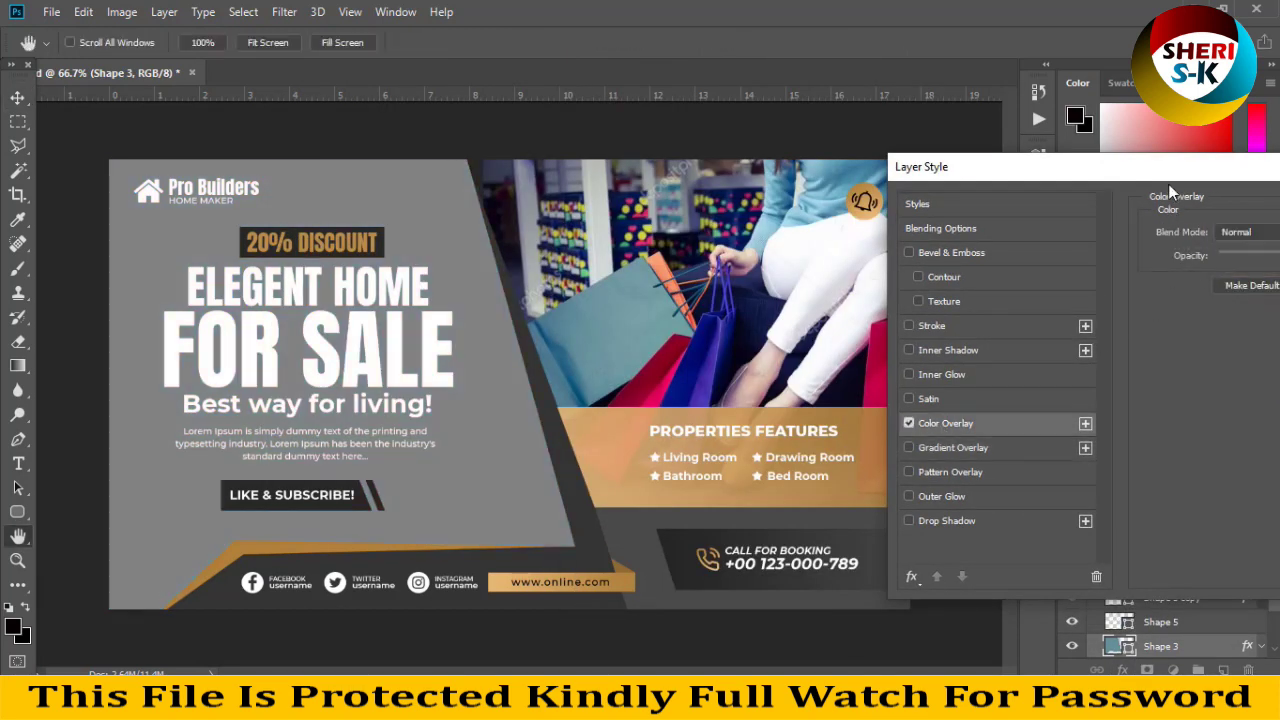
drag(1168, 184, 757, 532)
Step: Set the overlay colour to dark red sampled from the red bag
click(933, 580)
click(632, 301)
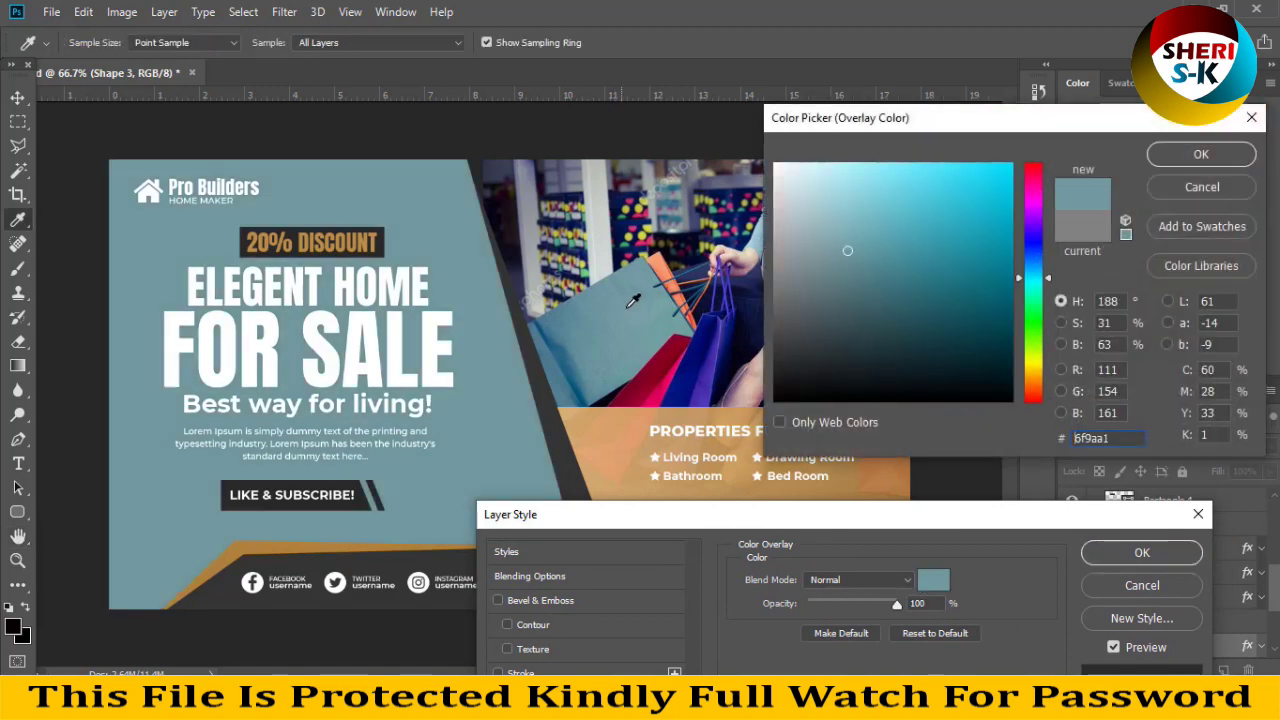
click(658, 379)
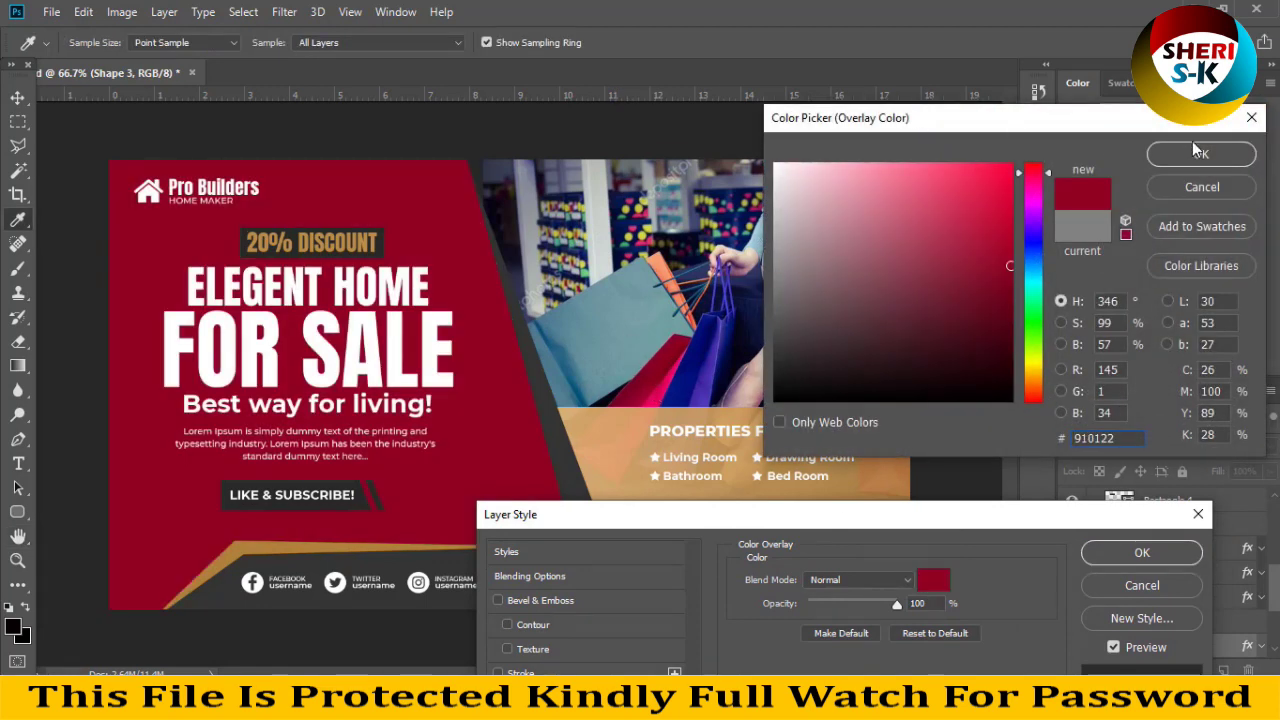
click(1196, 153)
Step: Refine the overlay to a darker crimson from the bag and apply the style
click(933, 580)
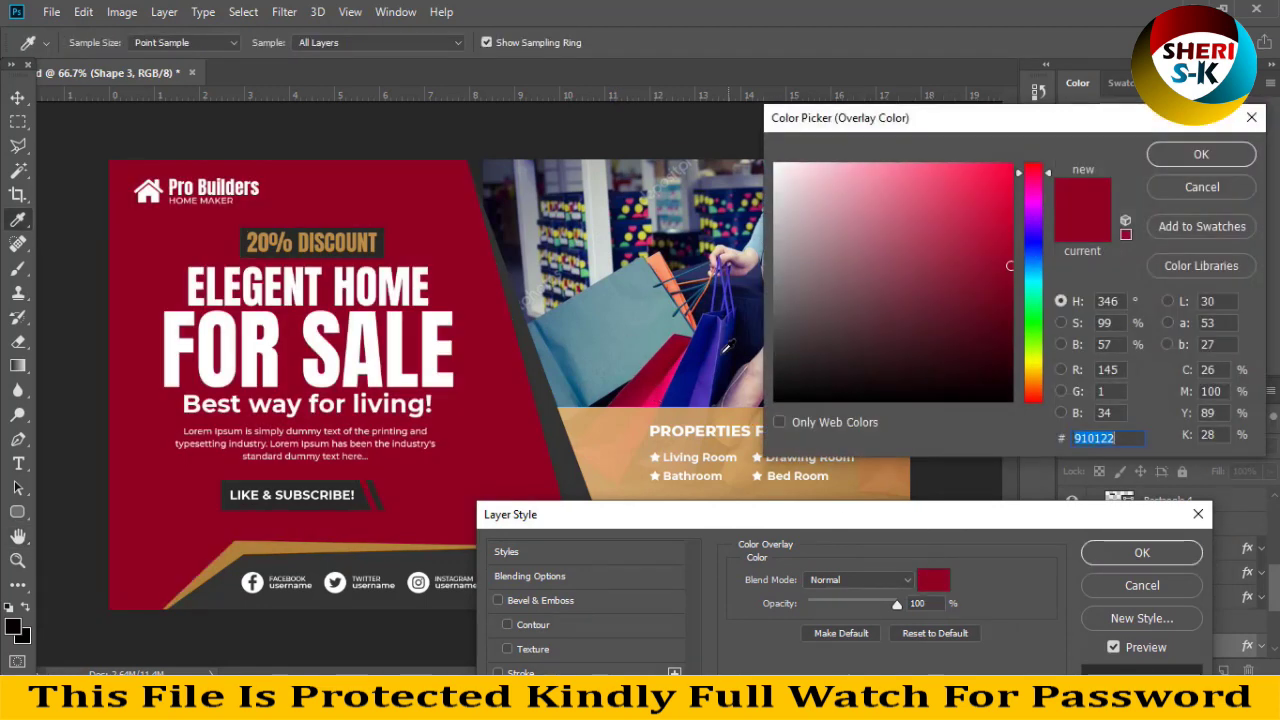
text(4529a2)
drag(975, 115, 766, 474)
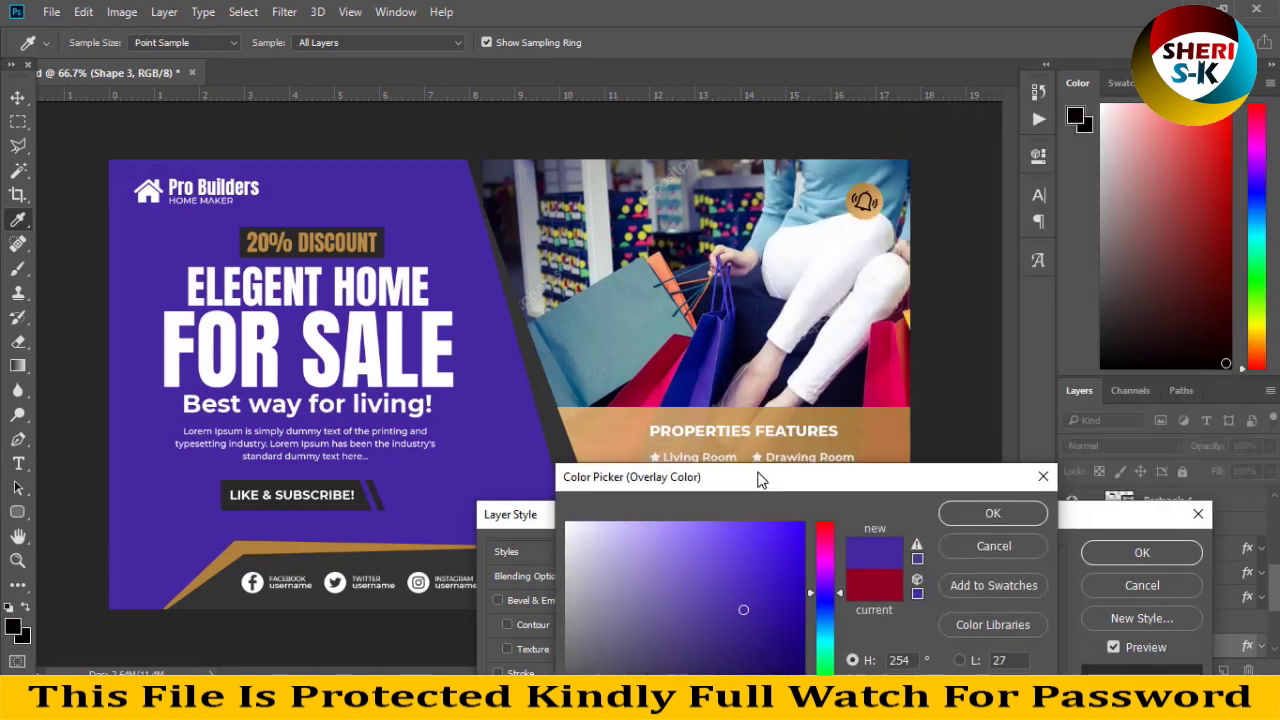
click(818, 210)
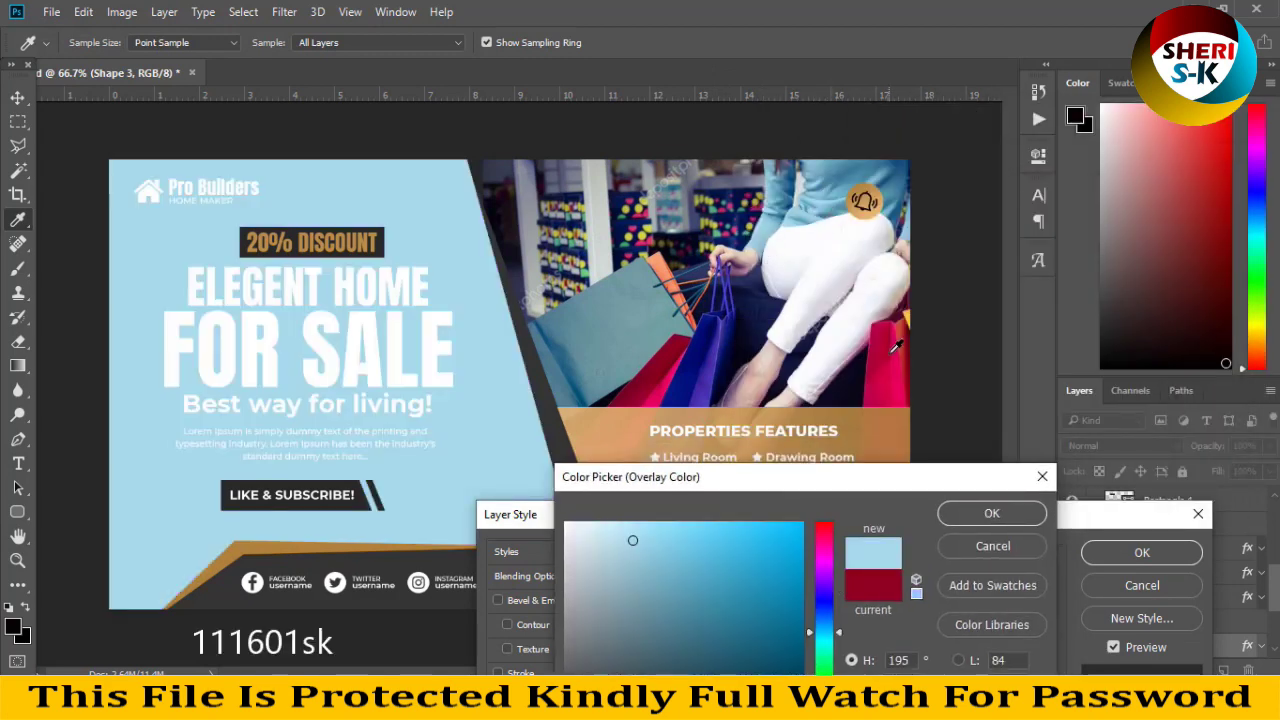
click(894, 348)
click(902, 346)
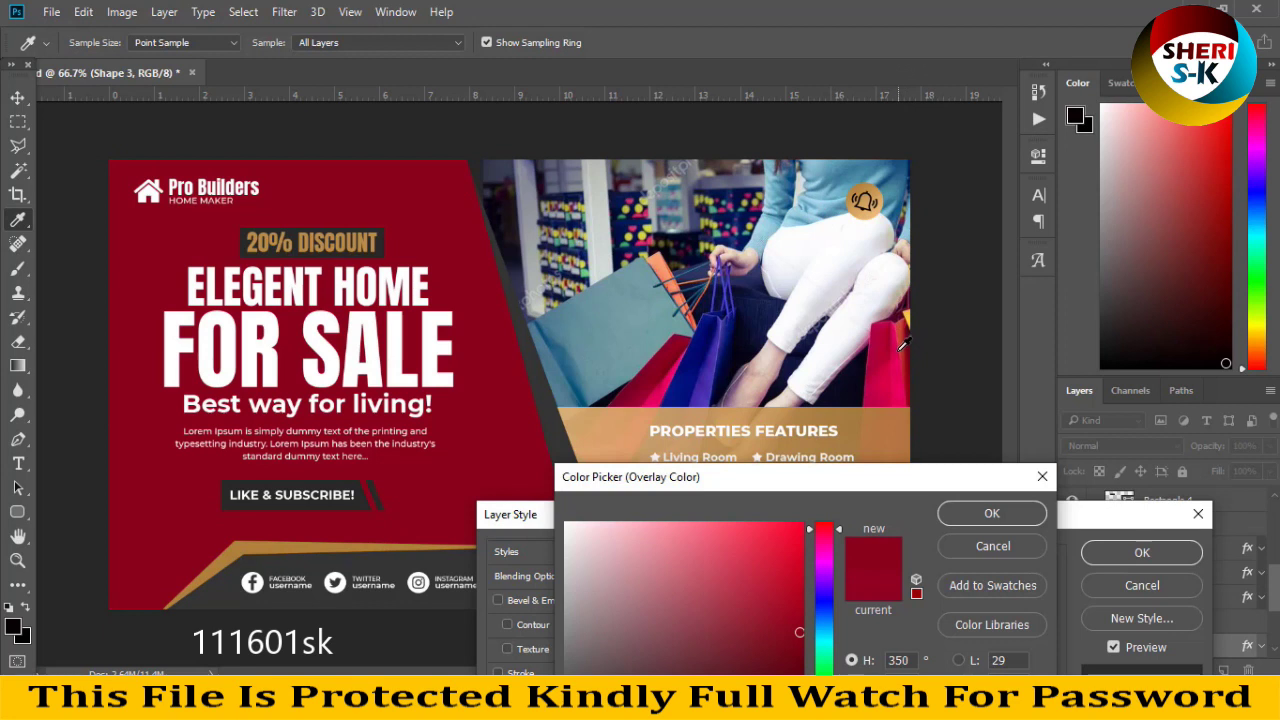
key(Return)
click(1100, 545)
key(v)
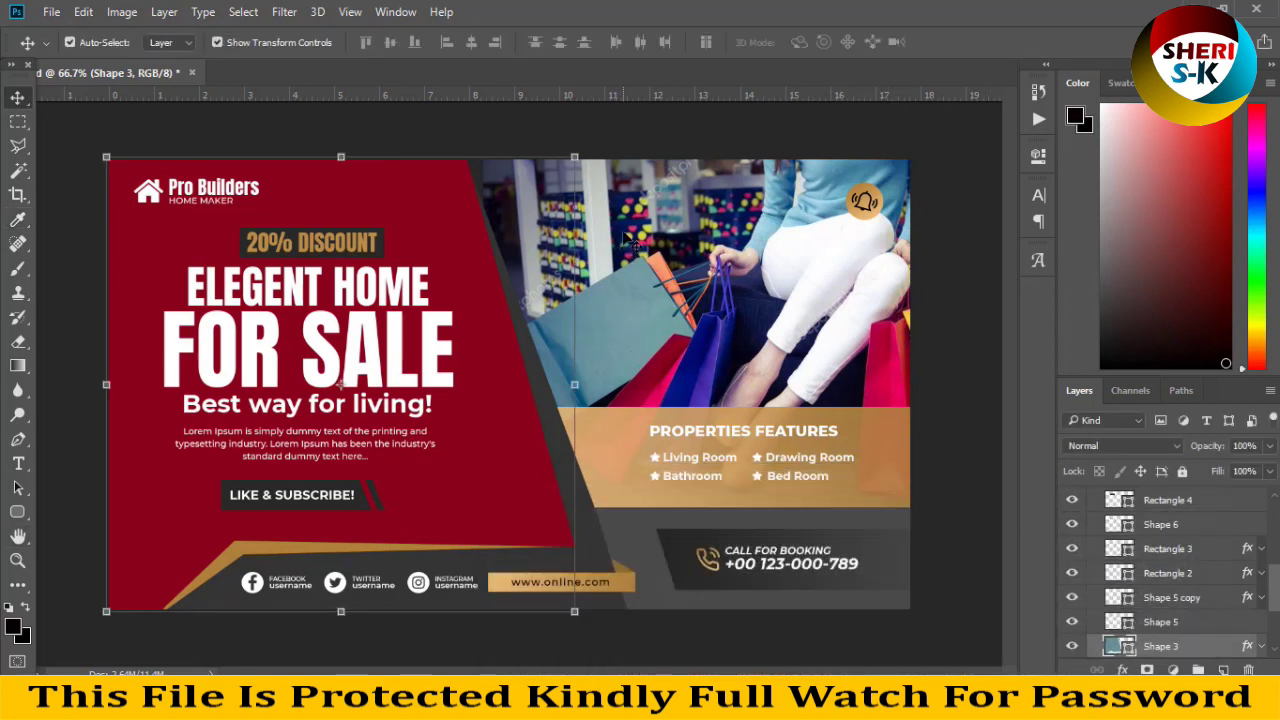
click(700, 440)
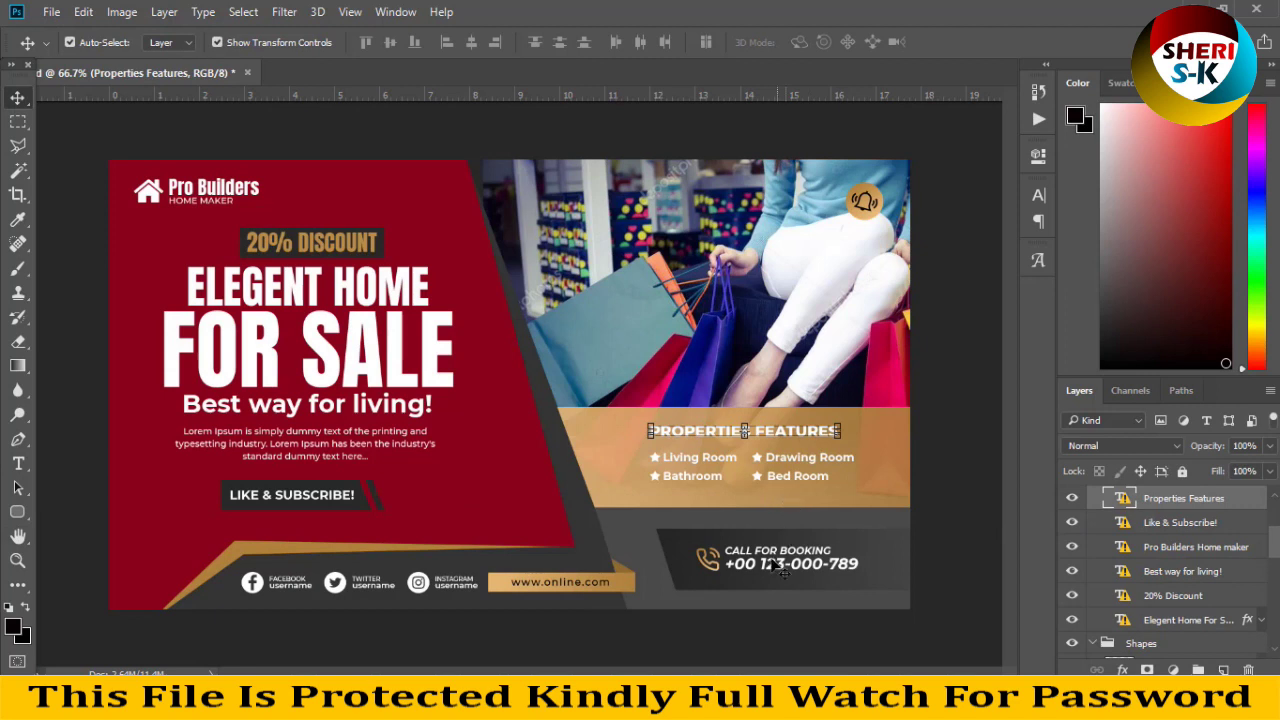
click(720, 555)
click(560, 590)
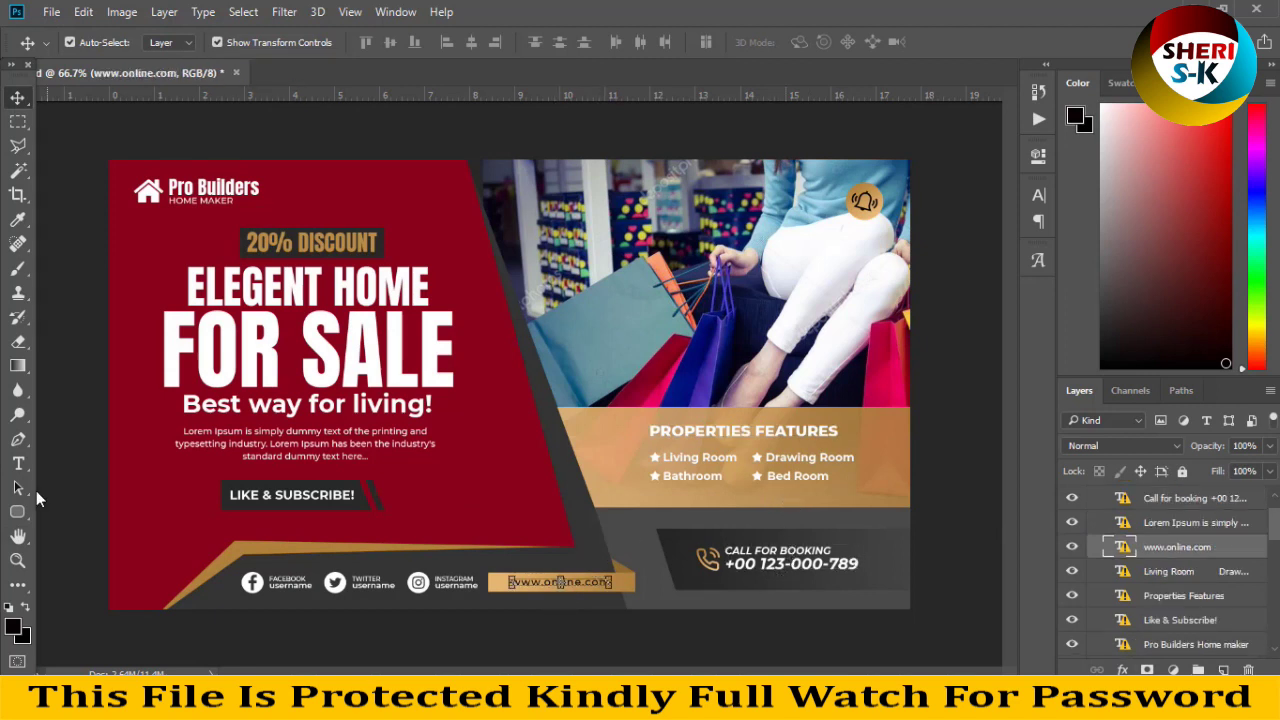
click(303, 506)
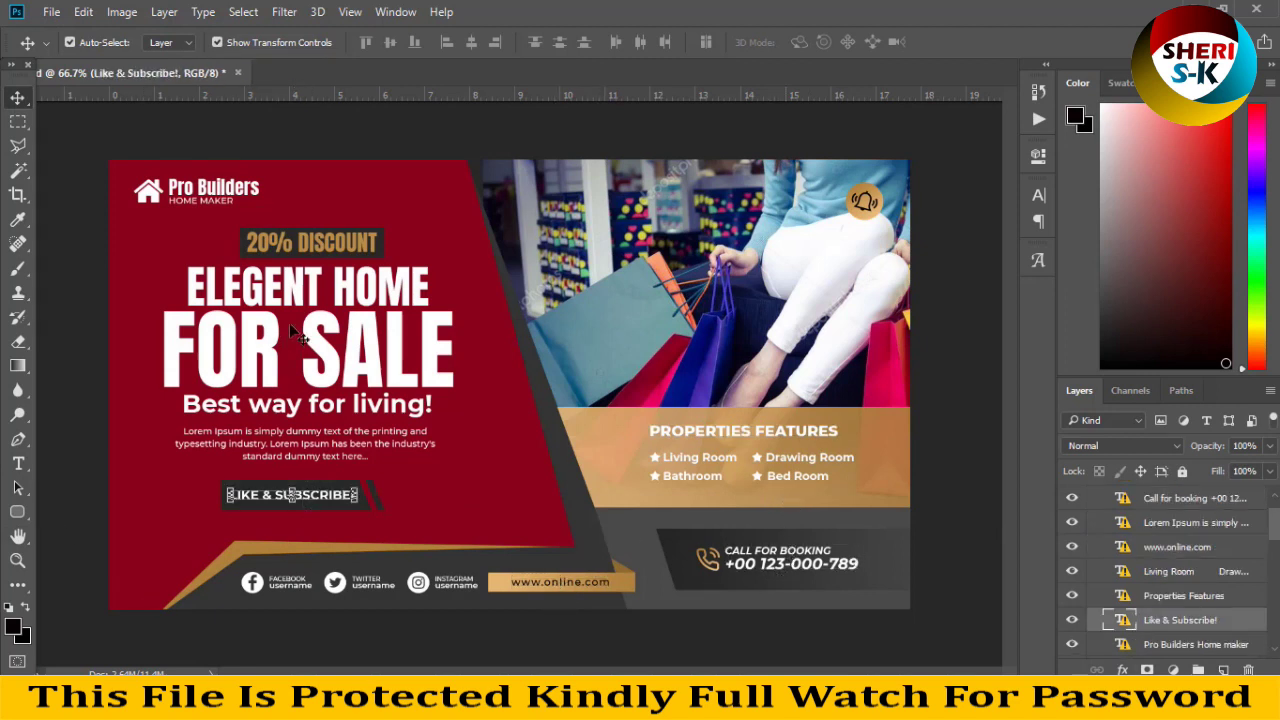
click(200, 230)
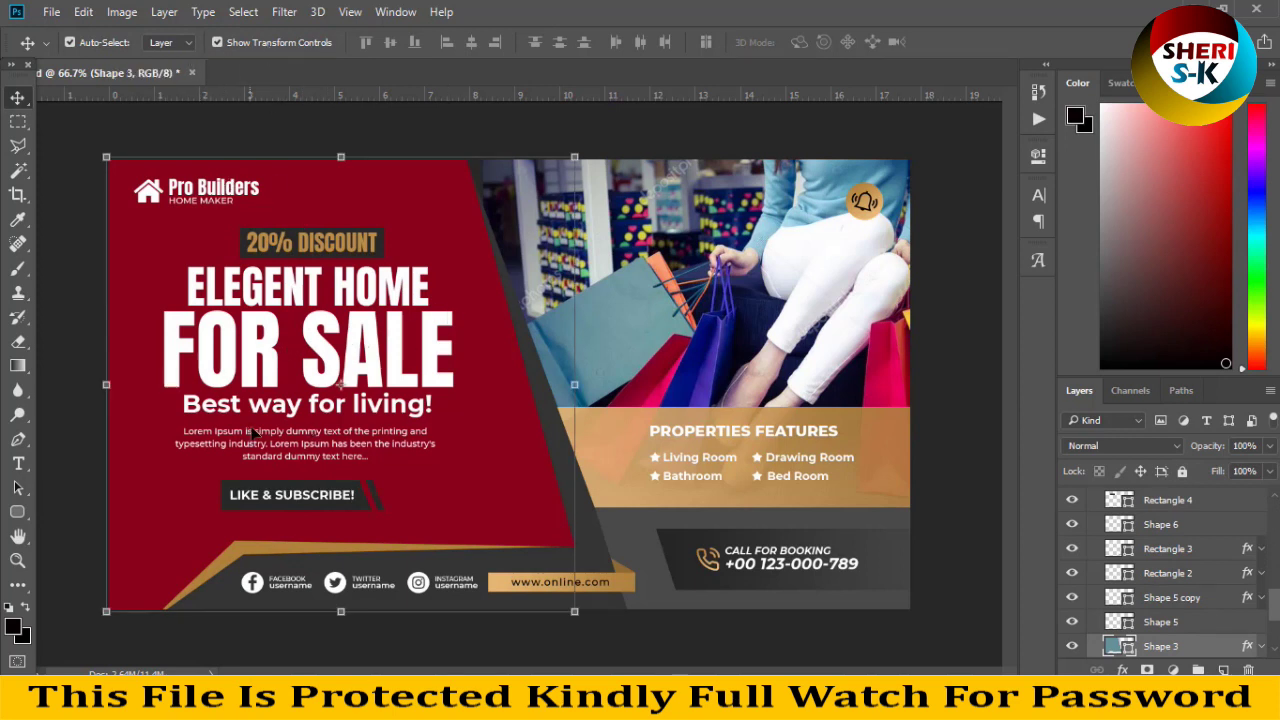
Step: Leave the shopping photo in place and close 29.psd without saving
click(770, 264)
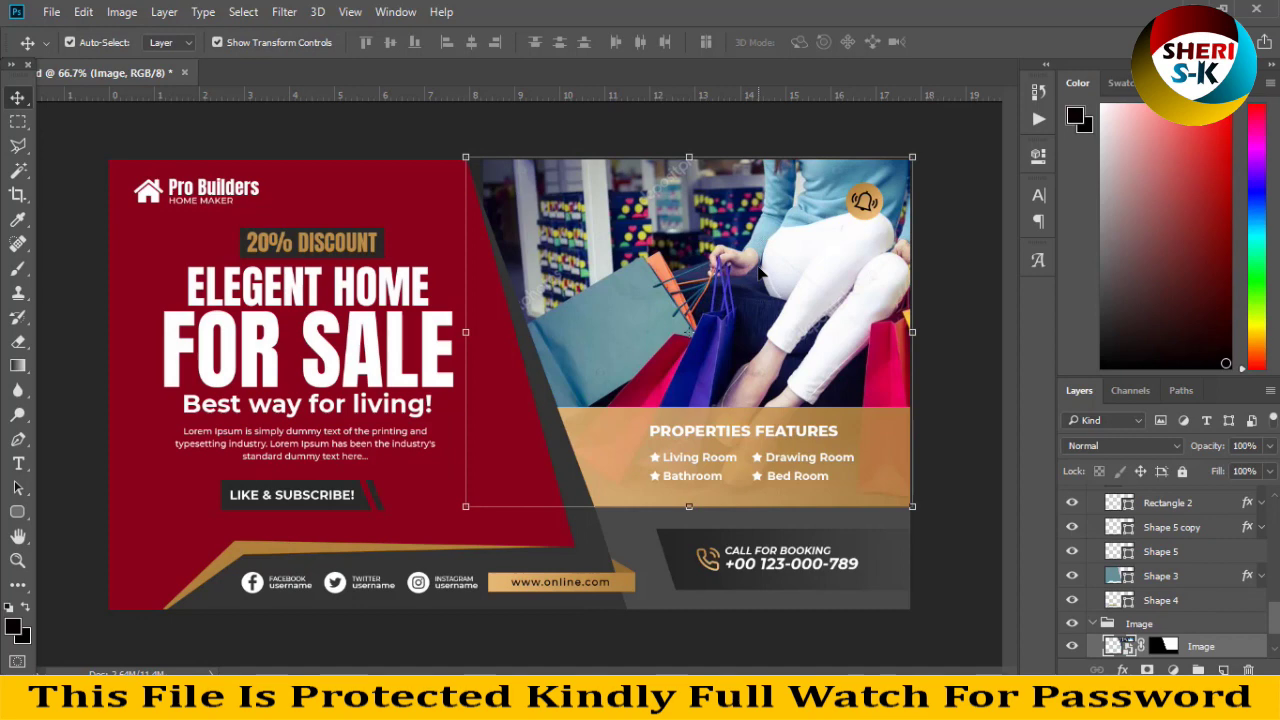
drag(747, 259, 743, 262)
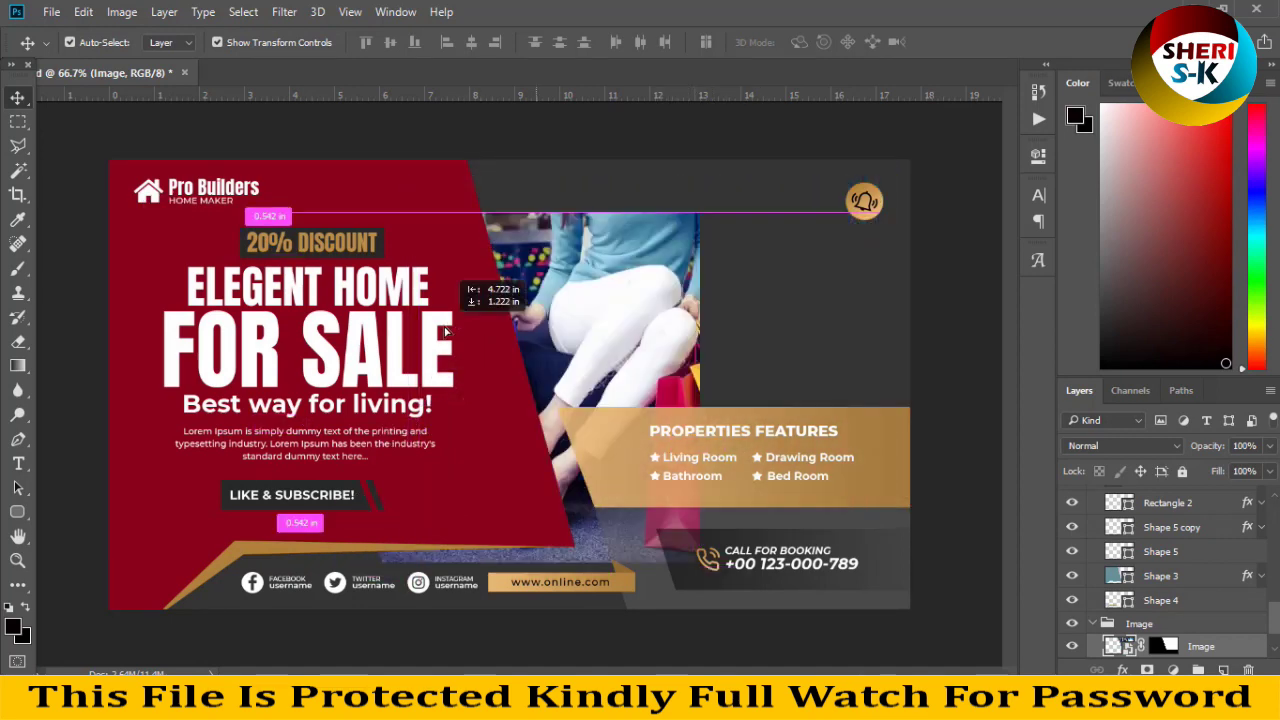
click(743, 262)
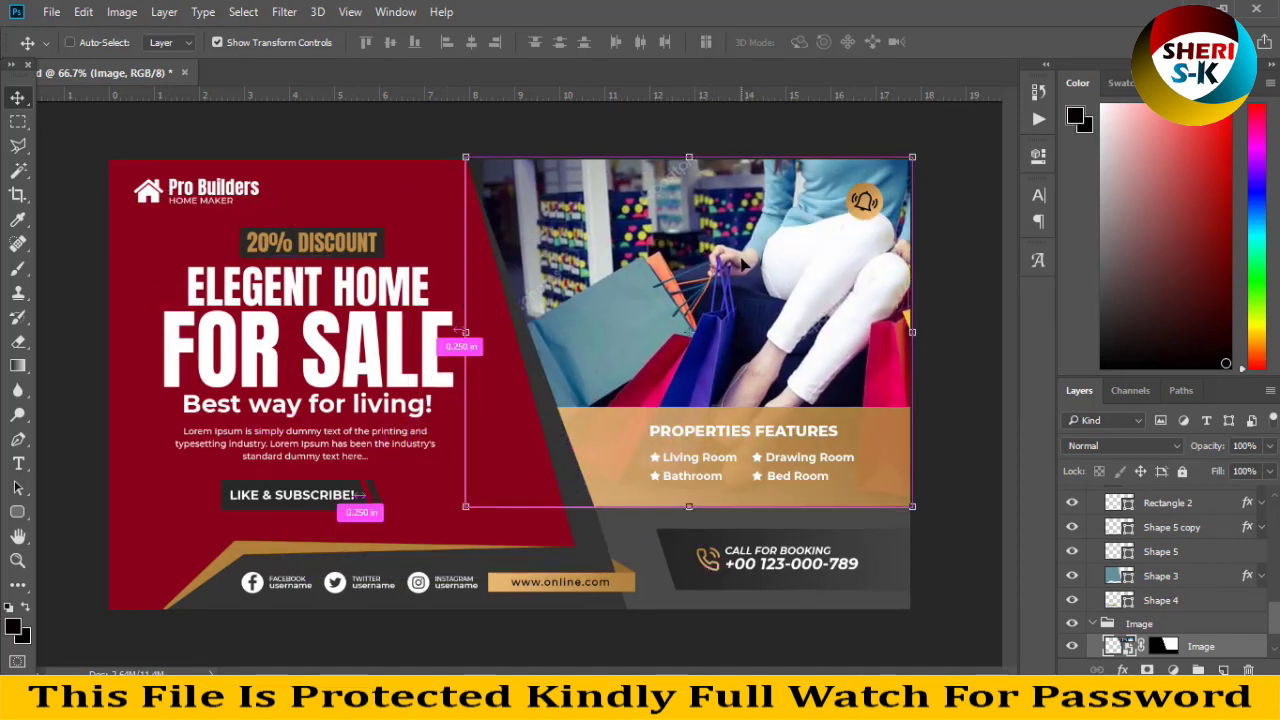
click(185, 73)
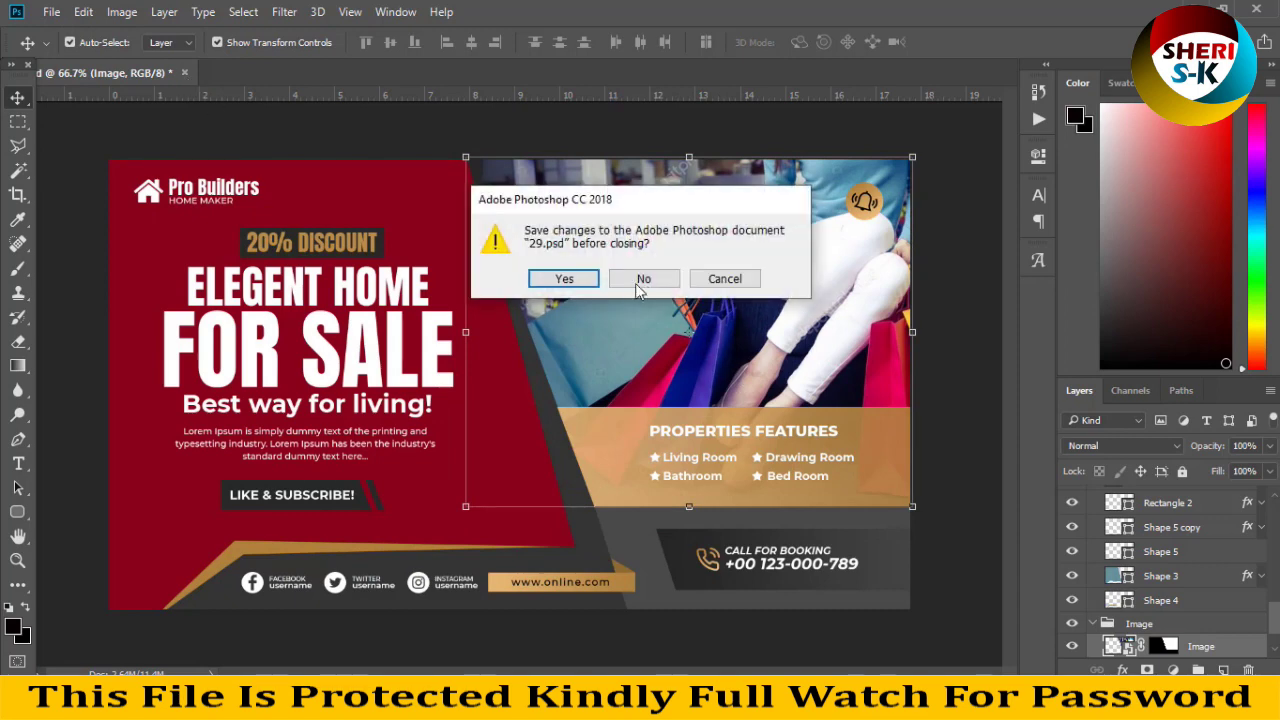
click(643, 277)
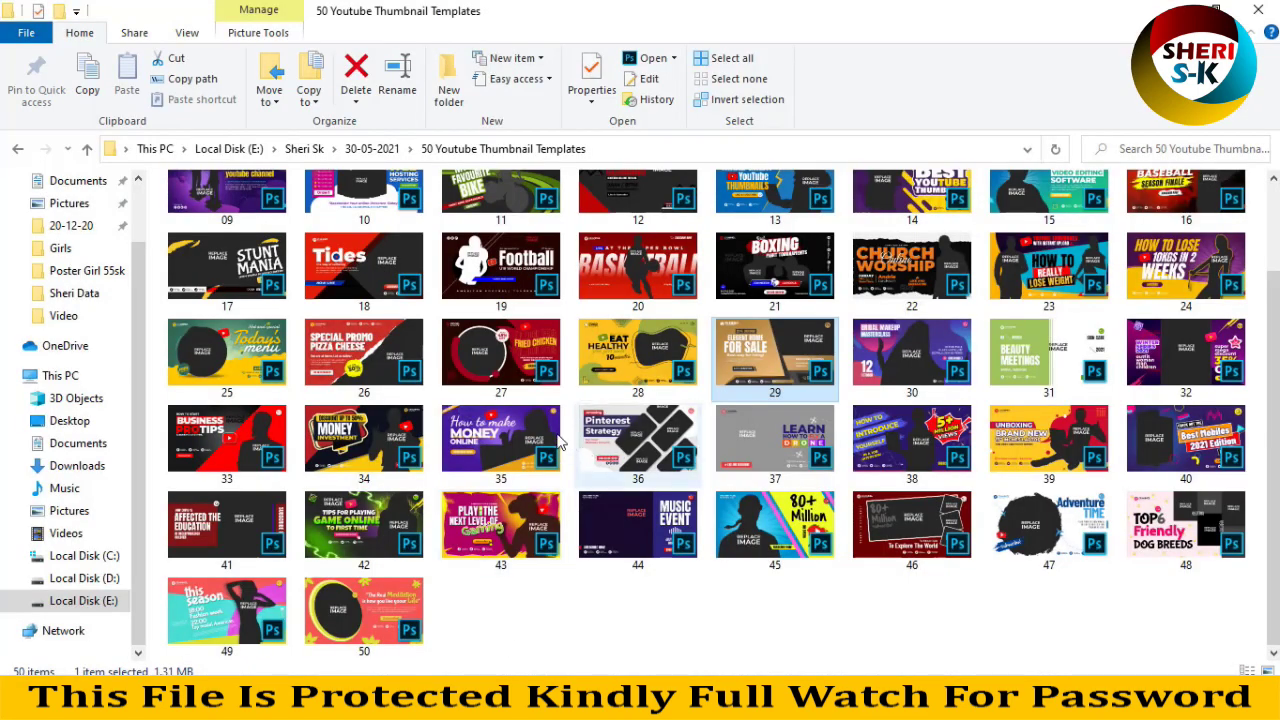
mouse_move(637, 438)
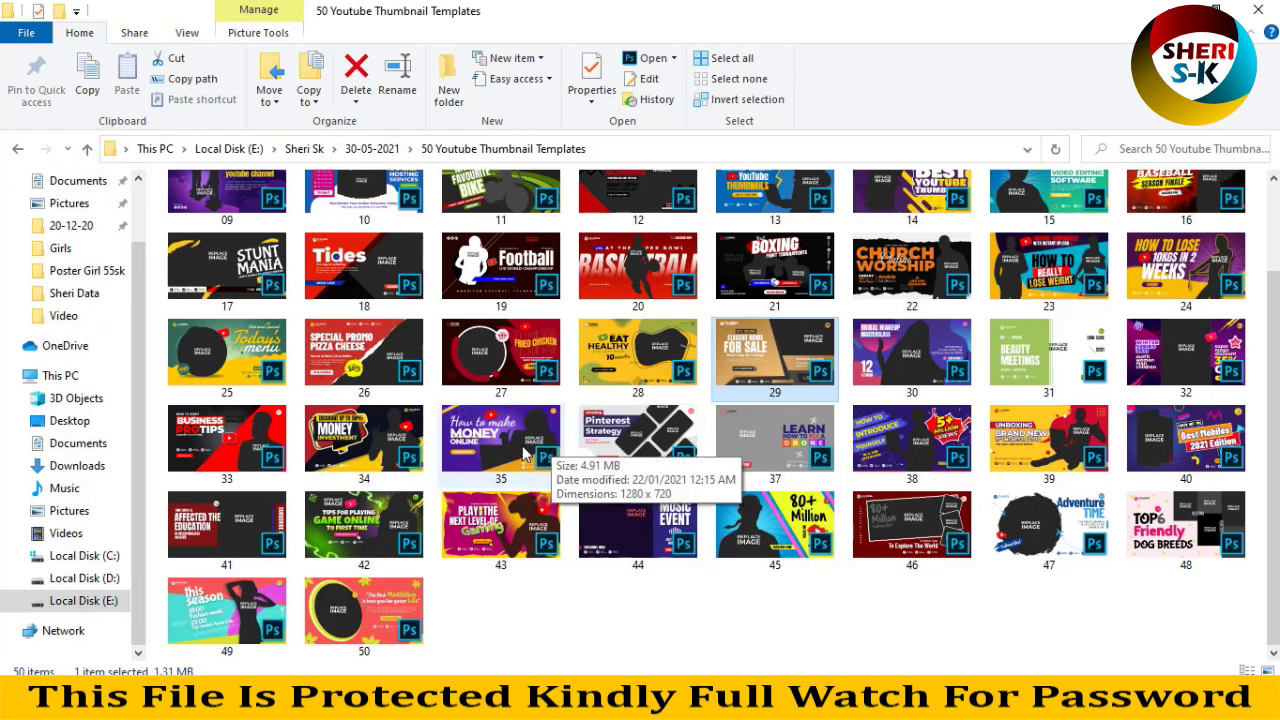
Step: Look over thumbnails 21, 13 and 12, then open template 25 in Photoshop
scroll(522, 455, up, 2)
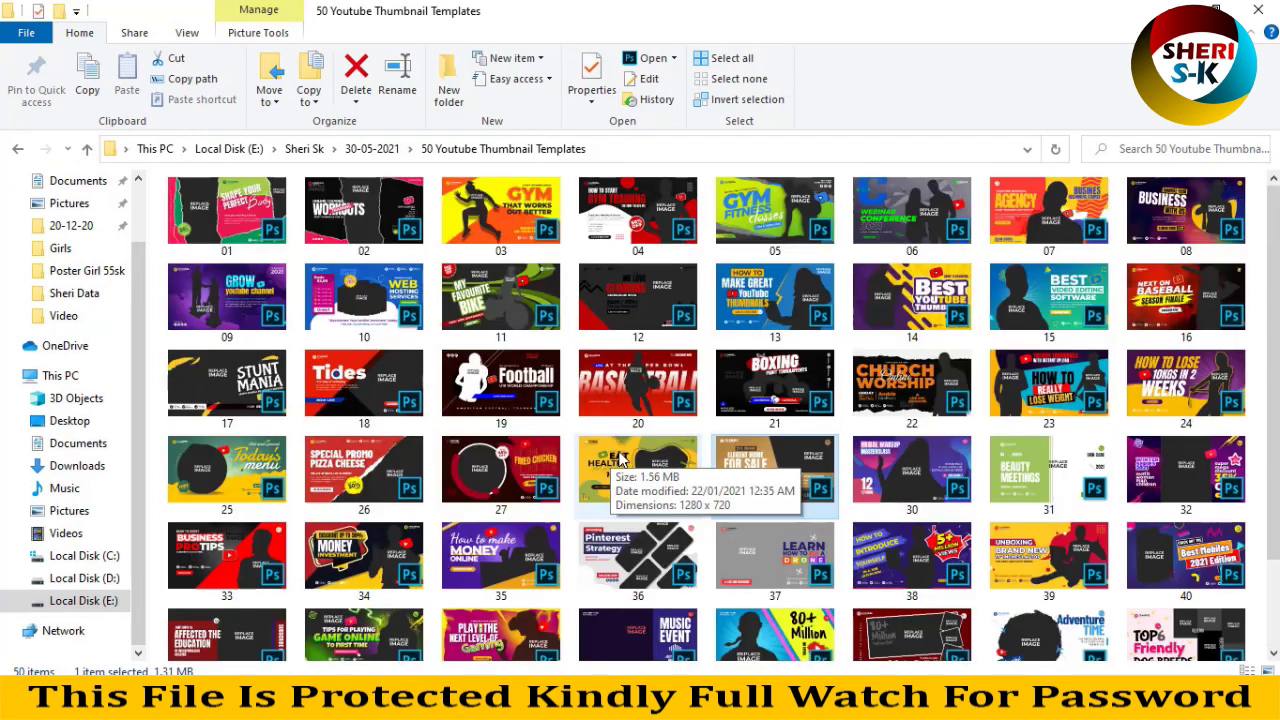
click(741, 417)
click(771, 333)
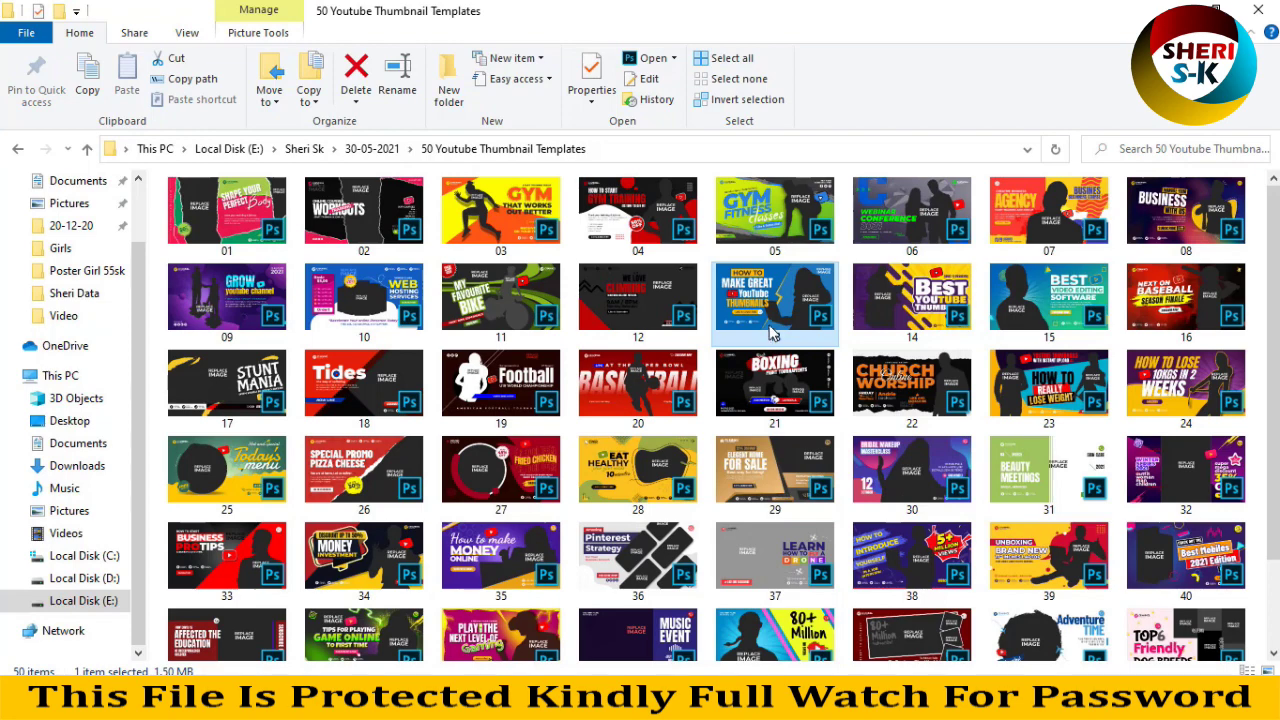
click(638, 305)
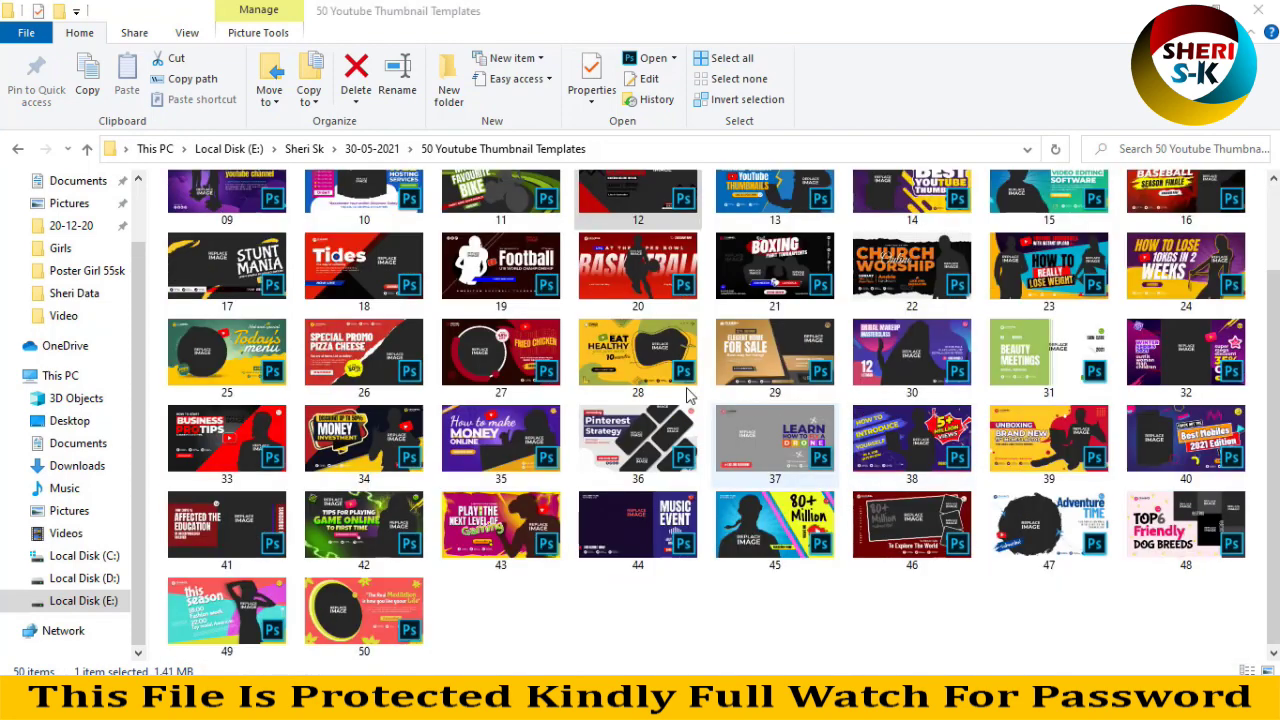
mouse_move(236, 462)
mouse_down()
mouse_move(553, 667)
mouse_move(439, 126)
mouse_up()
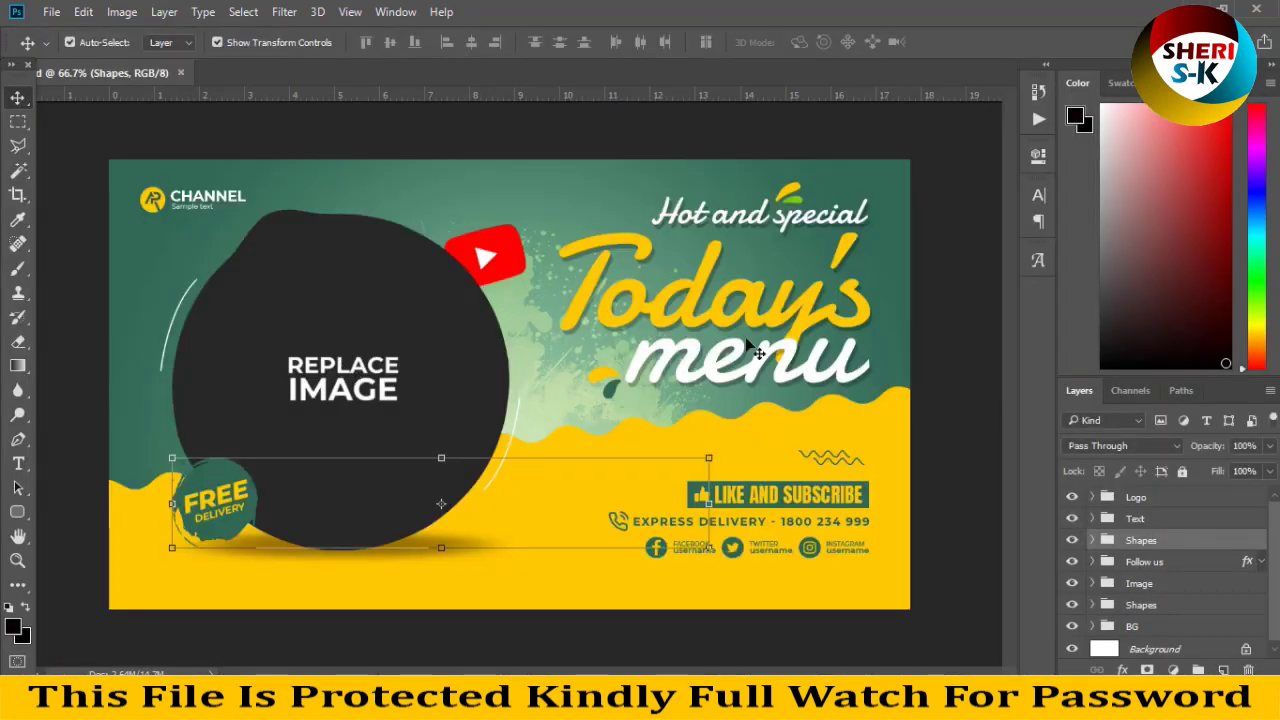
Step: Open the circle's Image smart object and the woman-with-shopping-bags photo from Sale Photos
click(340, 360)
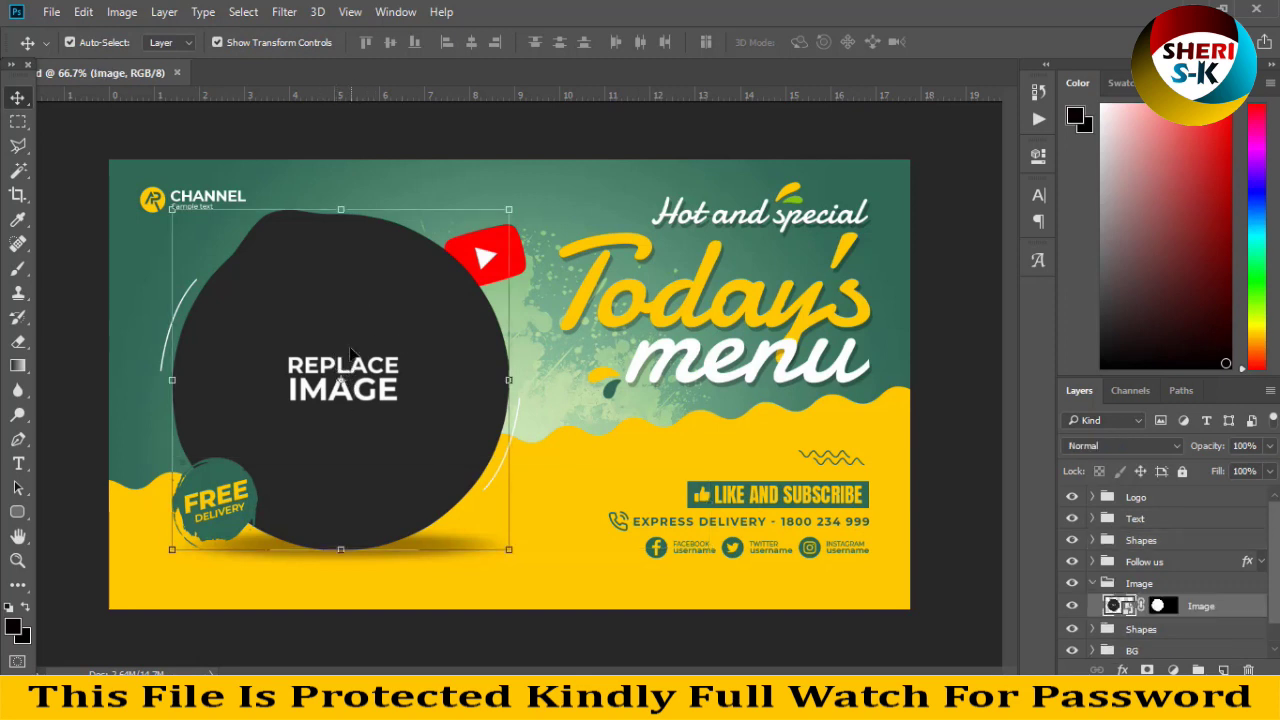
double_click(1120, 606)
click(50, 12)
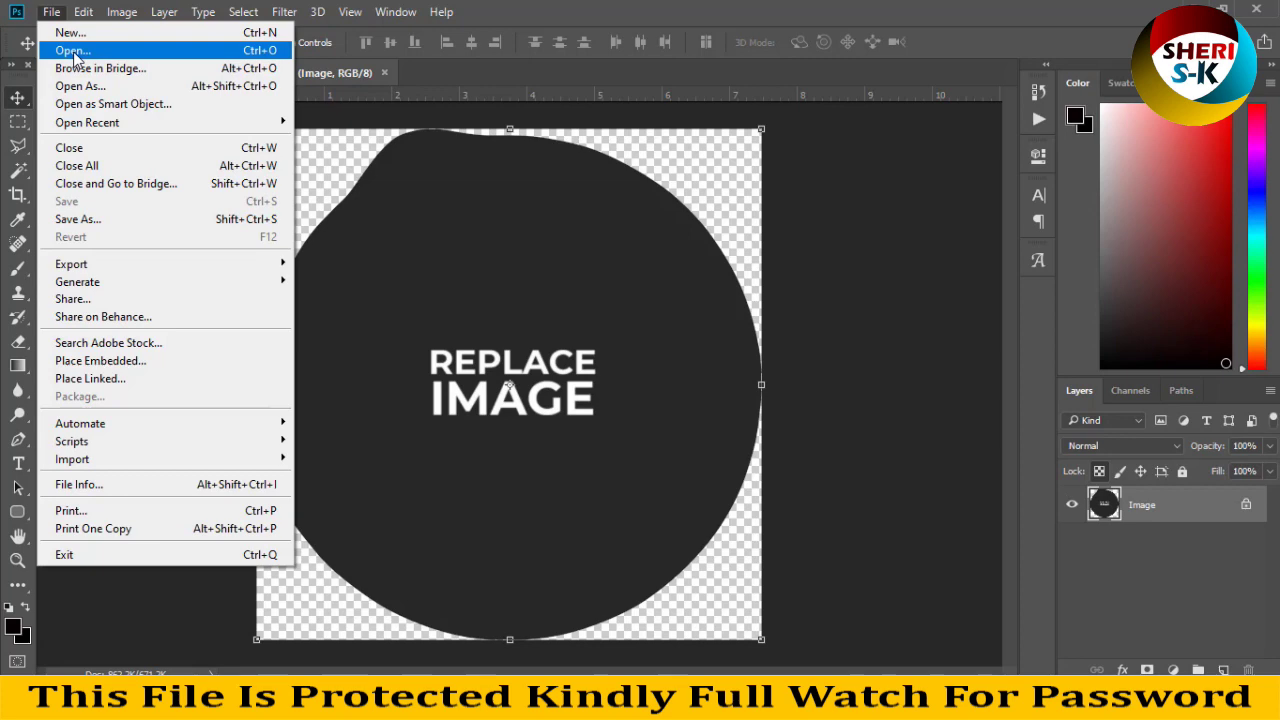
click(60, 48)
click(400, 195)
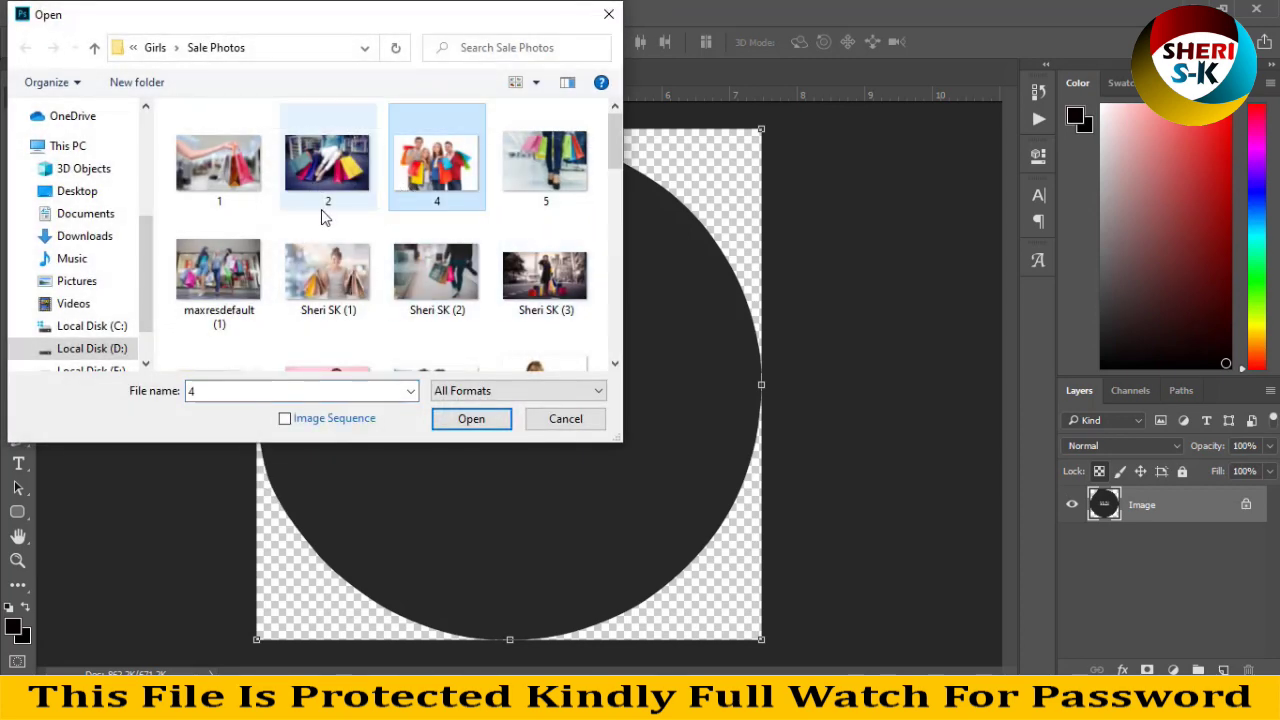
scroll(322, 217, down, 2)
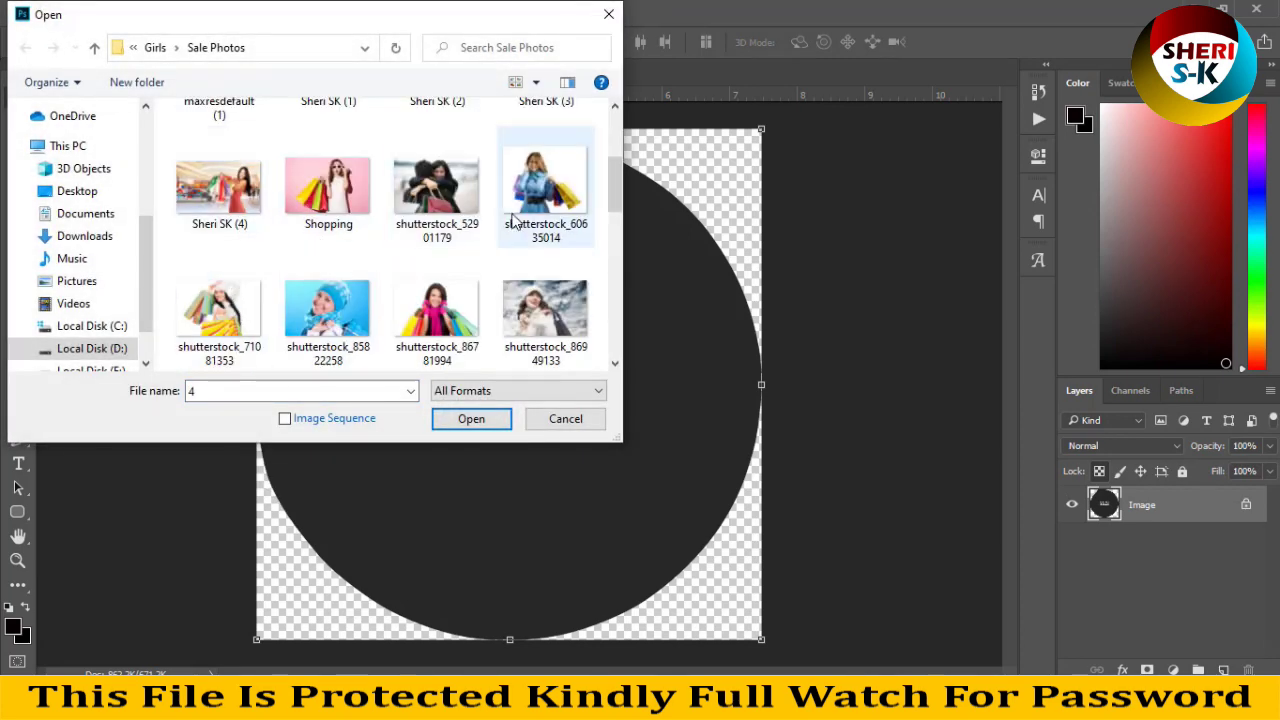
scroll(530, 245, up, 1)
double_click(557, 180)
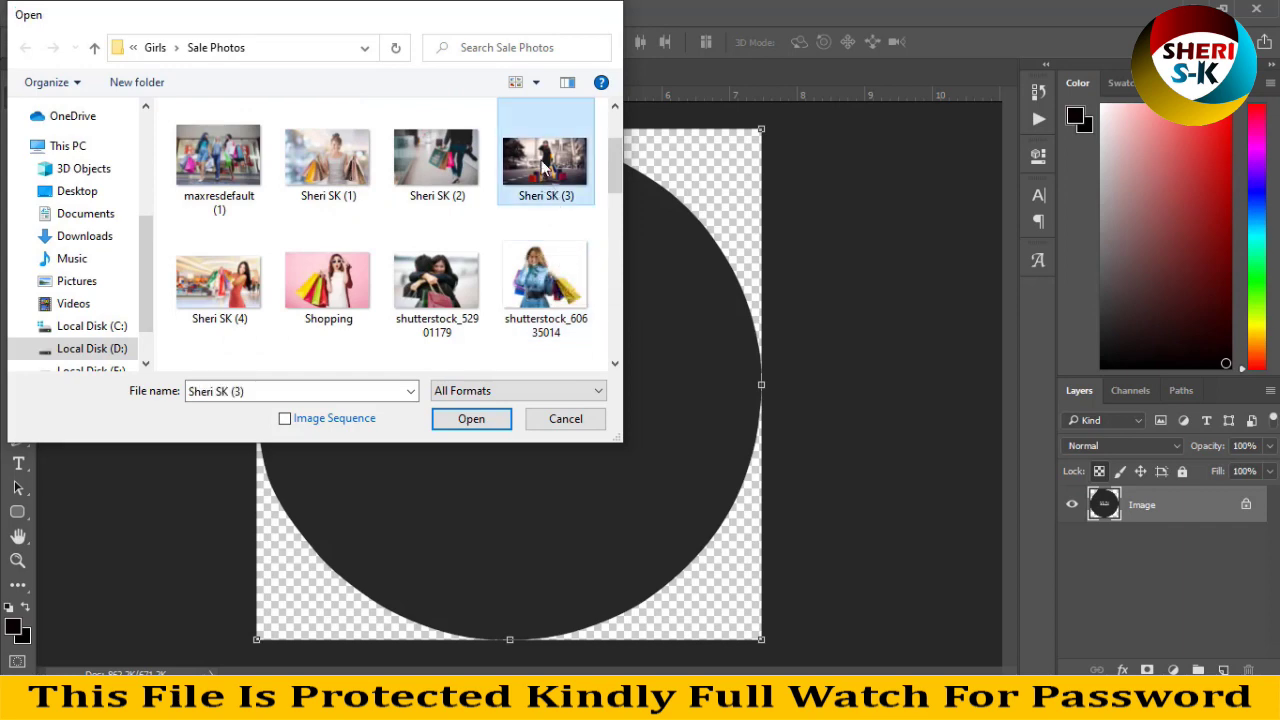
Step: Drag the shopping photo into Image.psb as a layer and shift it down-left
drag(507, 73, 743, 253)
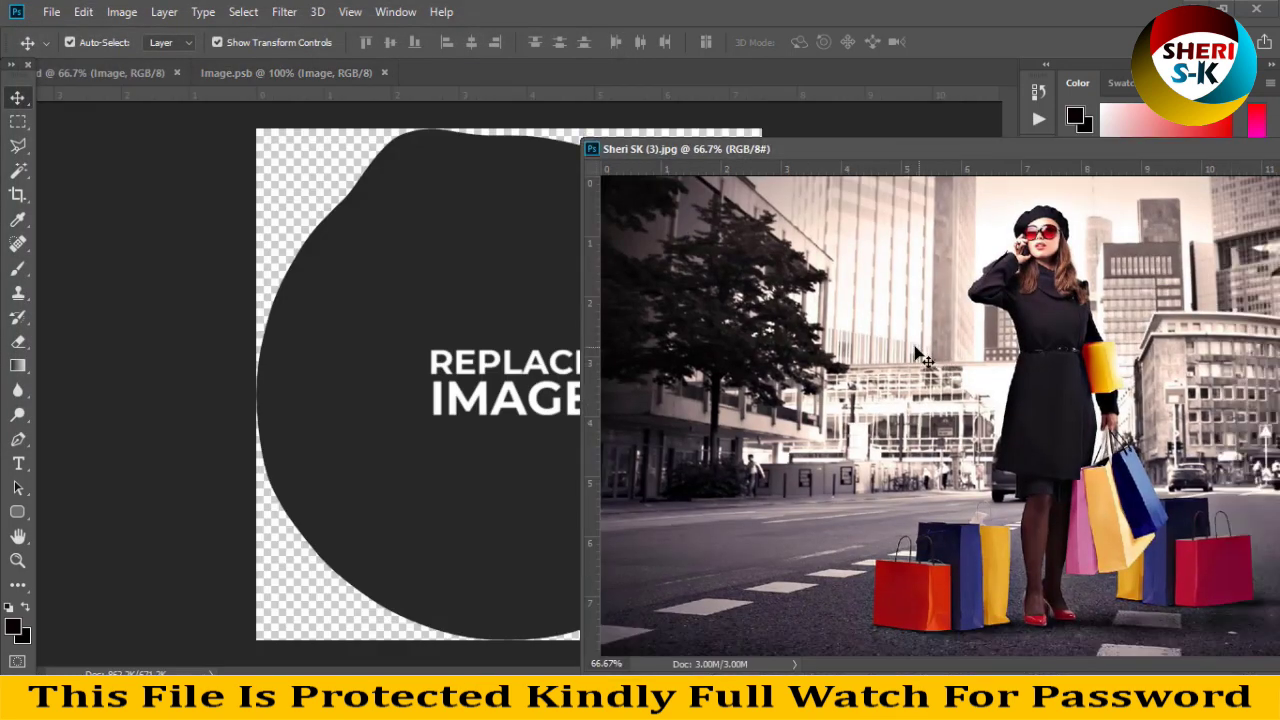
drag(472, 288, 472, 288)
drag(936, 150, 382, 128)
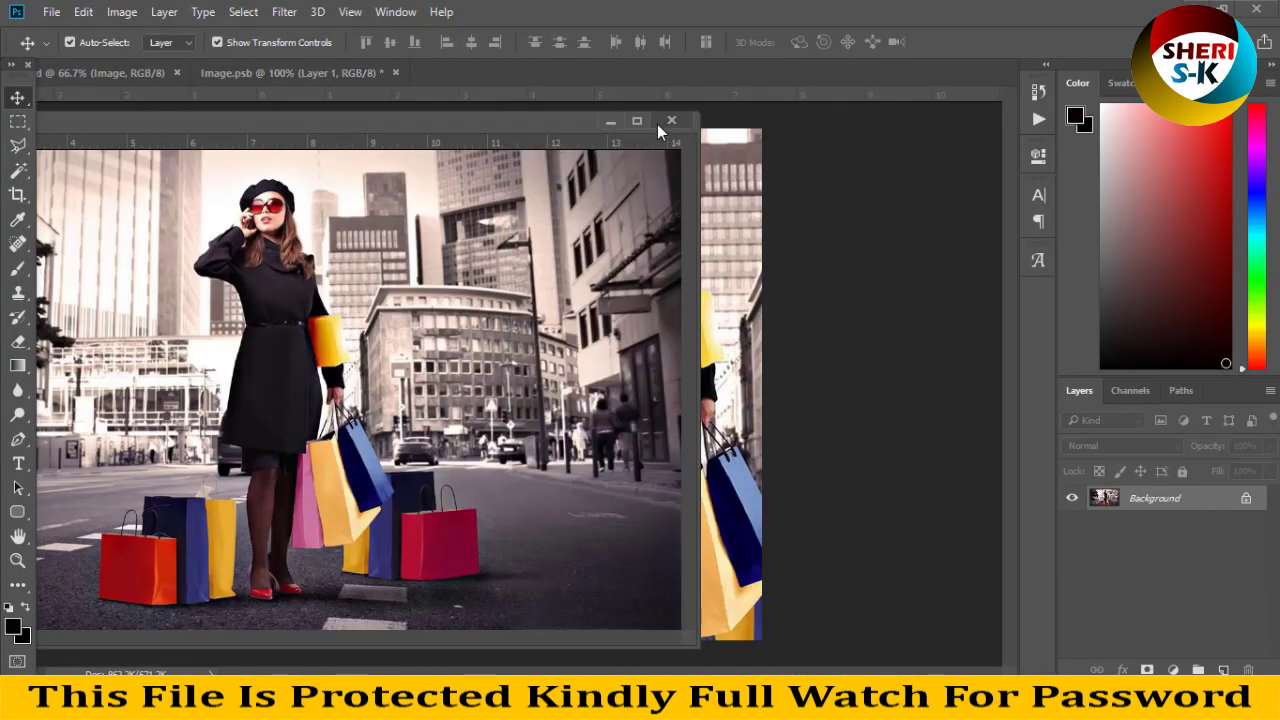
click(666, 126)
drag(515, 300, 443, 344)
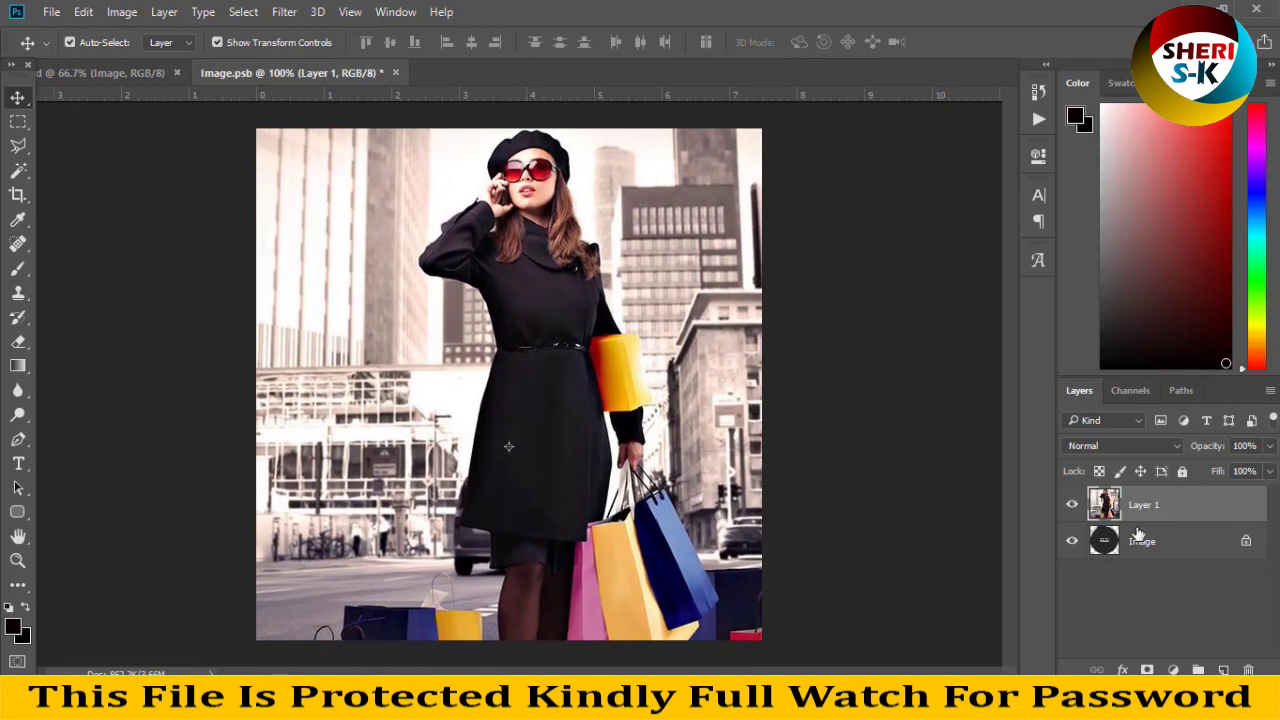
Step: Clip the photo to the circle, scale it to fit, then close the smart object
right_click(1150, 505)
click(836, 432)
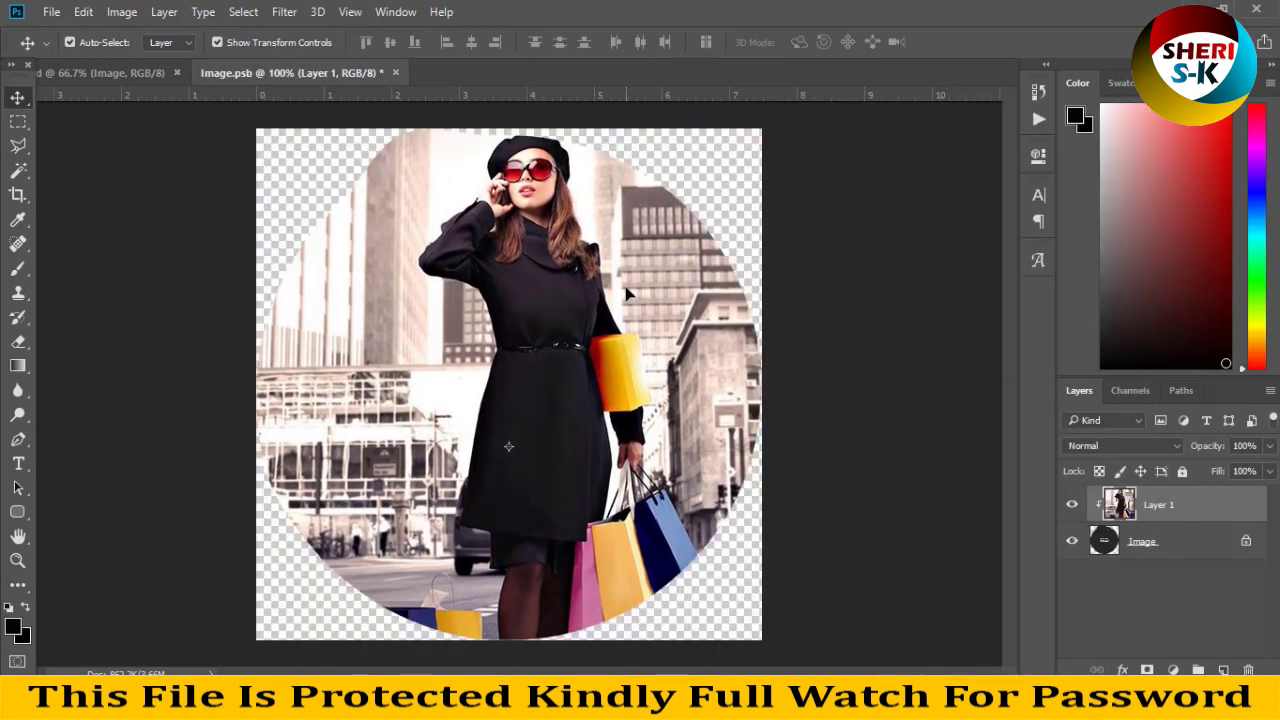
key(ctrl+minus)
key(ctrl+minus)
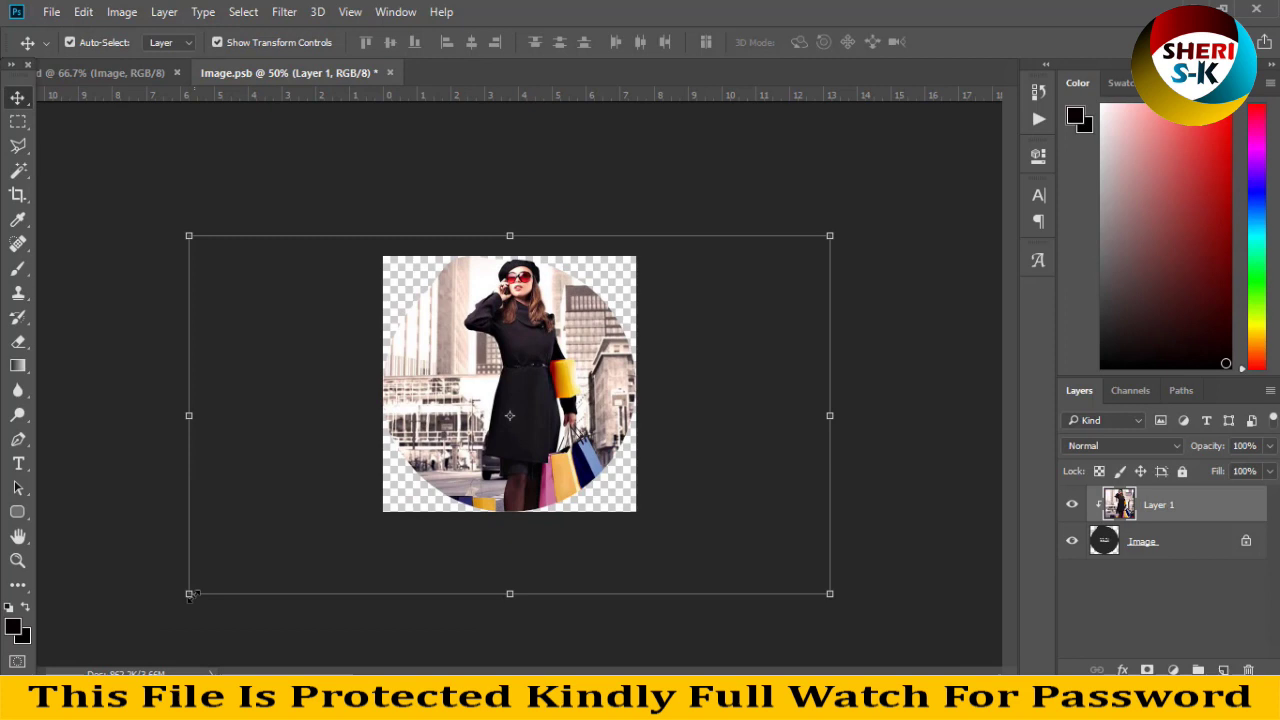
drag(188, 597, 295, 534)
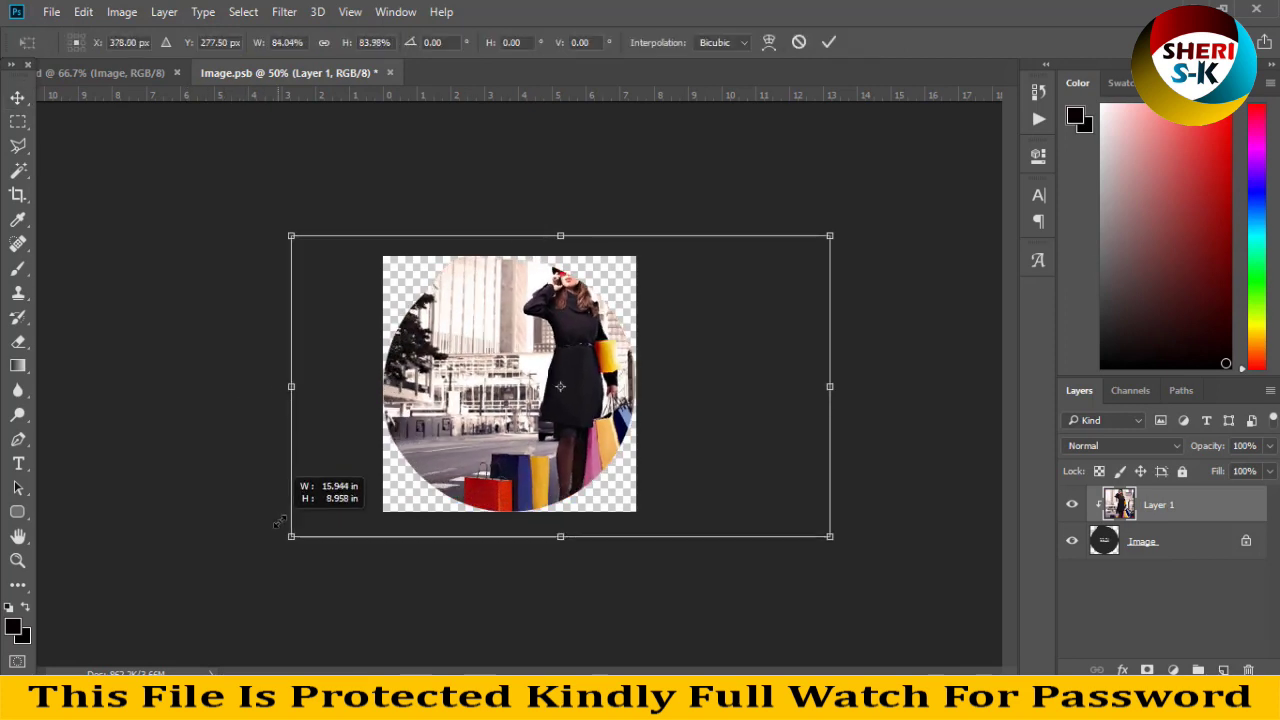
drag(832, 536, 786, 511)
drag(528, 395, 470, 397)
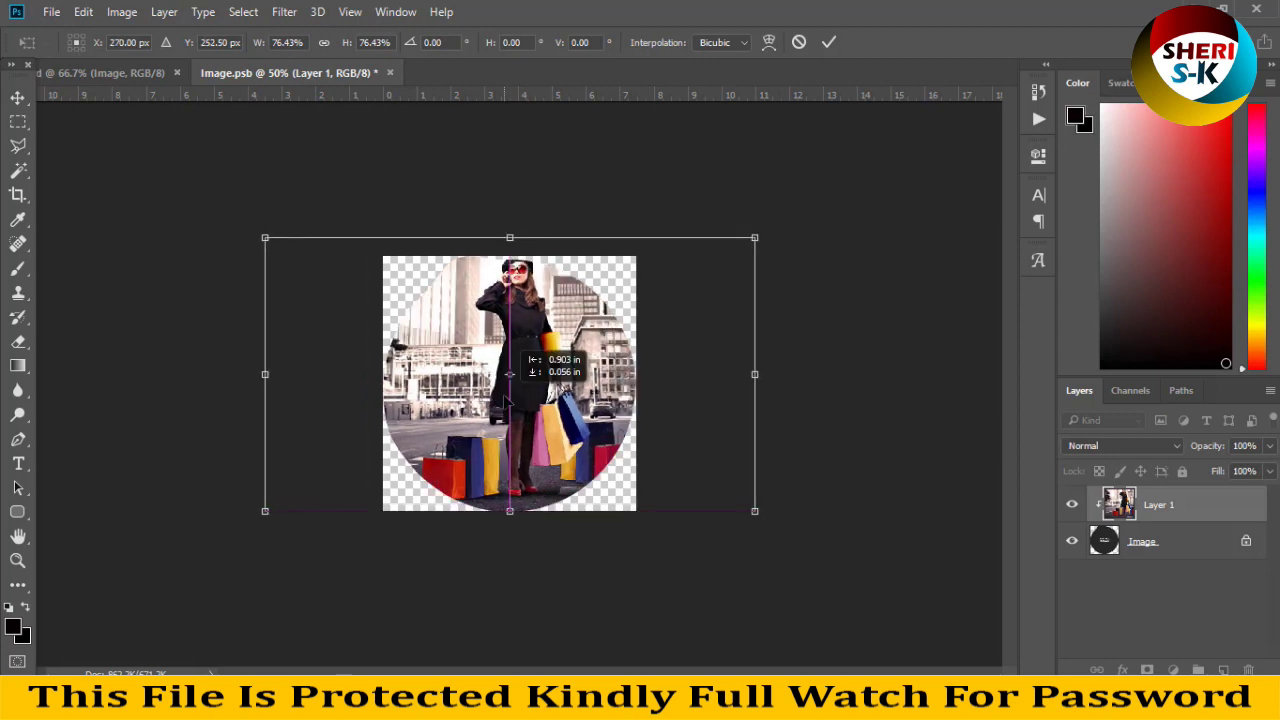
key(Return)
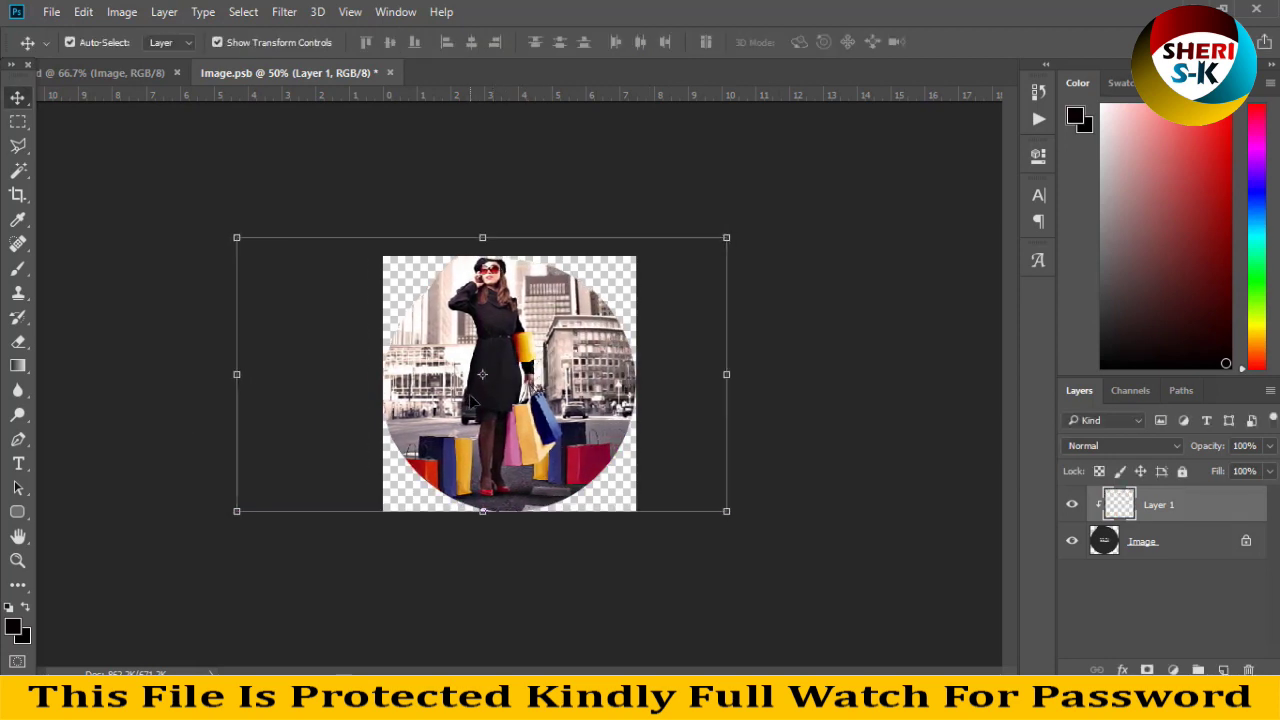
click(391, 73)
click(921, 241)
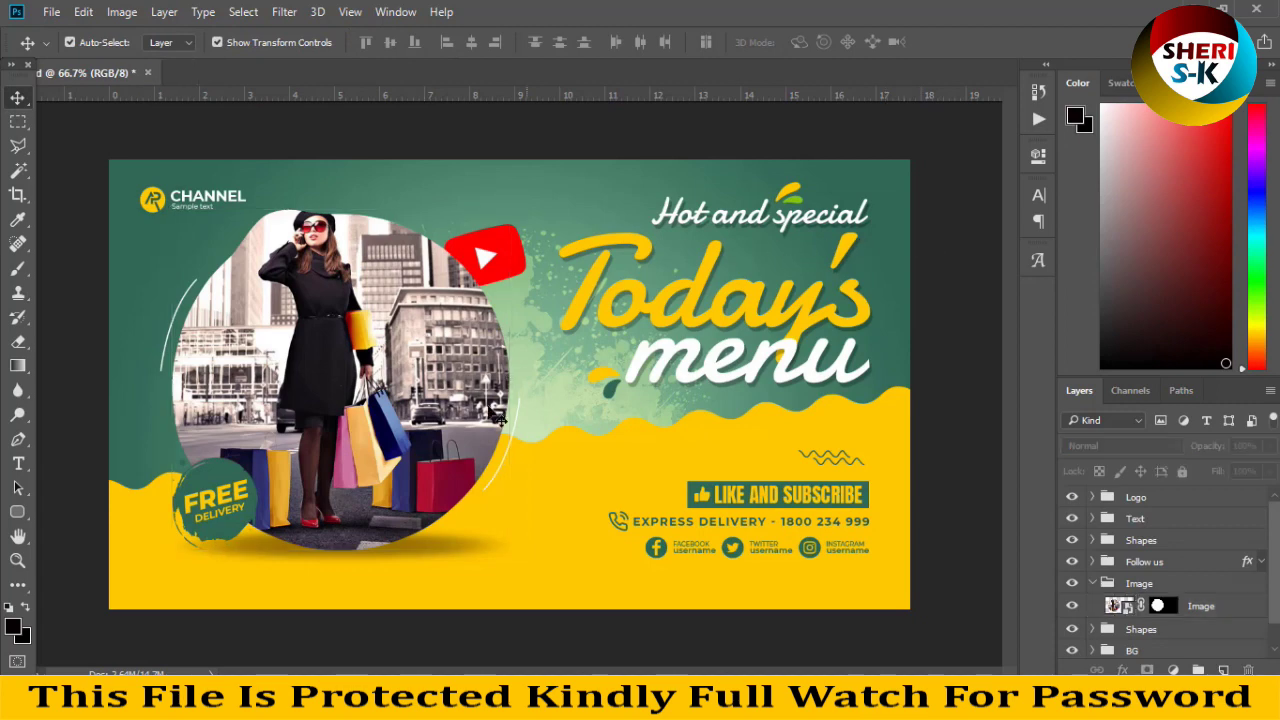
Step: Recolour the bottom wave shape to dark navy 02072c, then close the template without saving
click(567, 484)
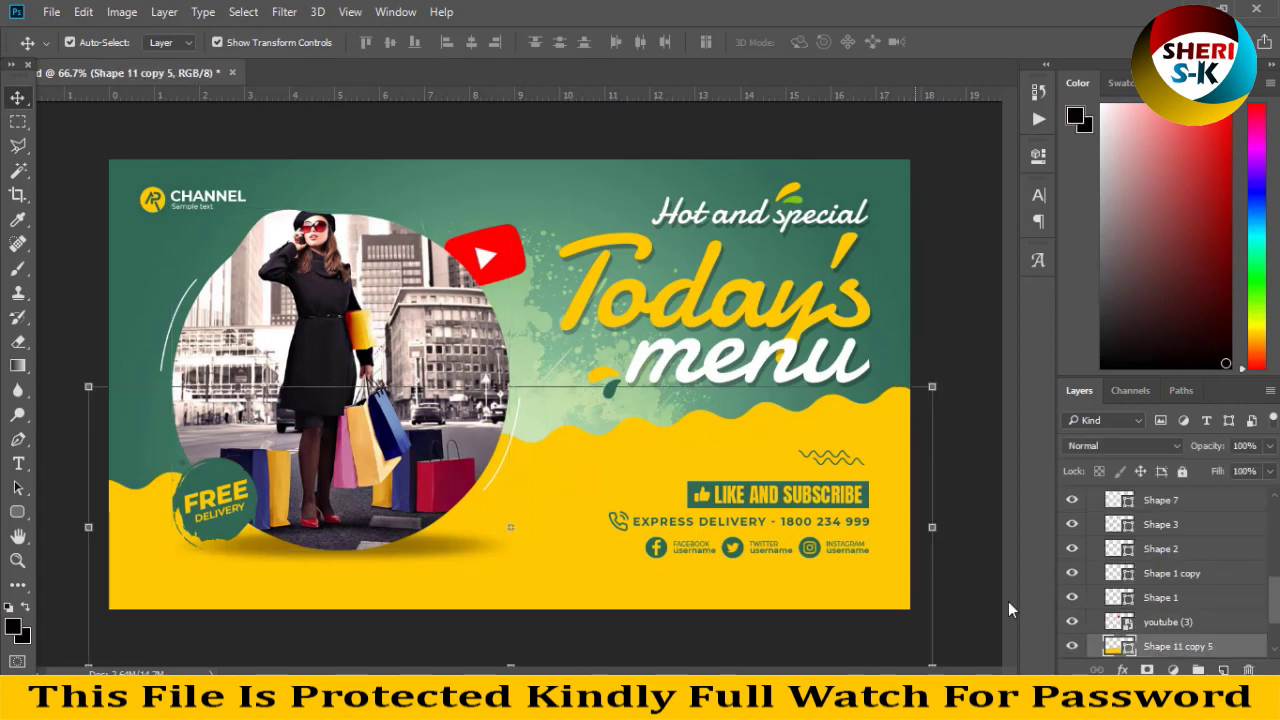
double_click(1113, 646)
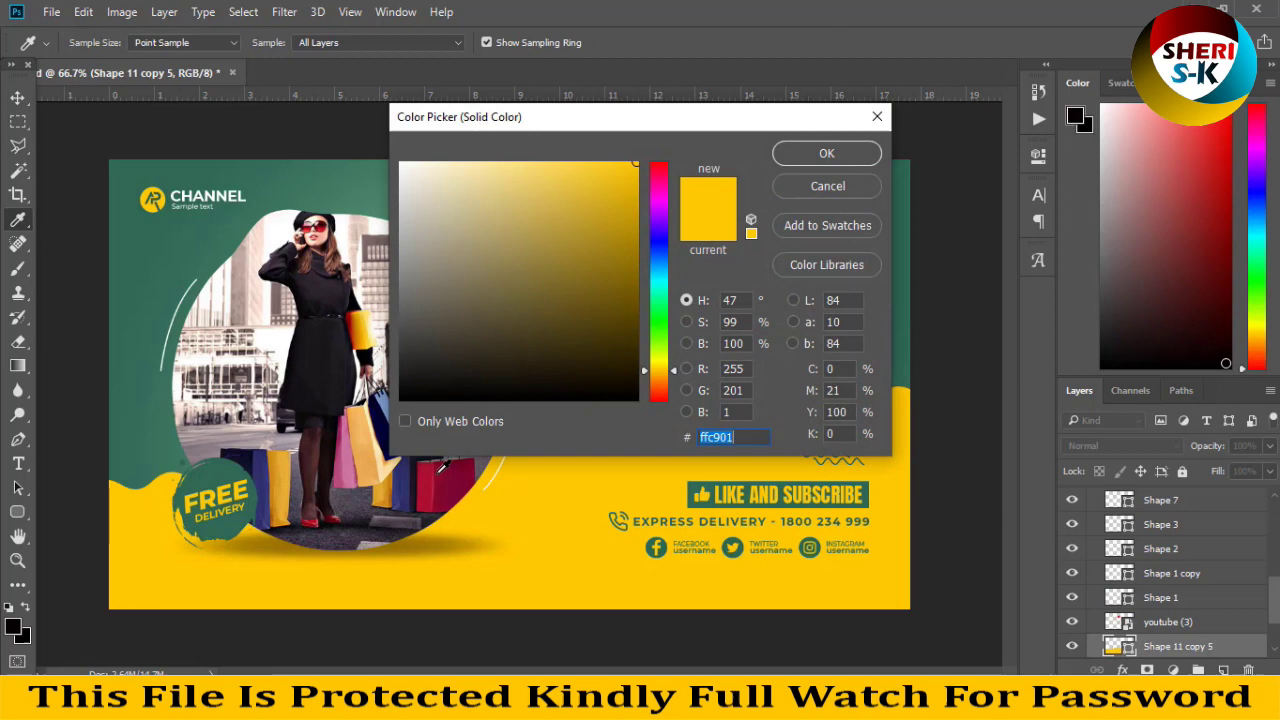
text(89062e)
drag(567, 117, 939, 147)
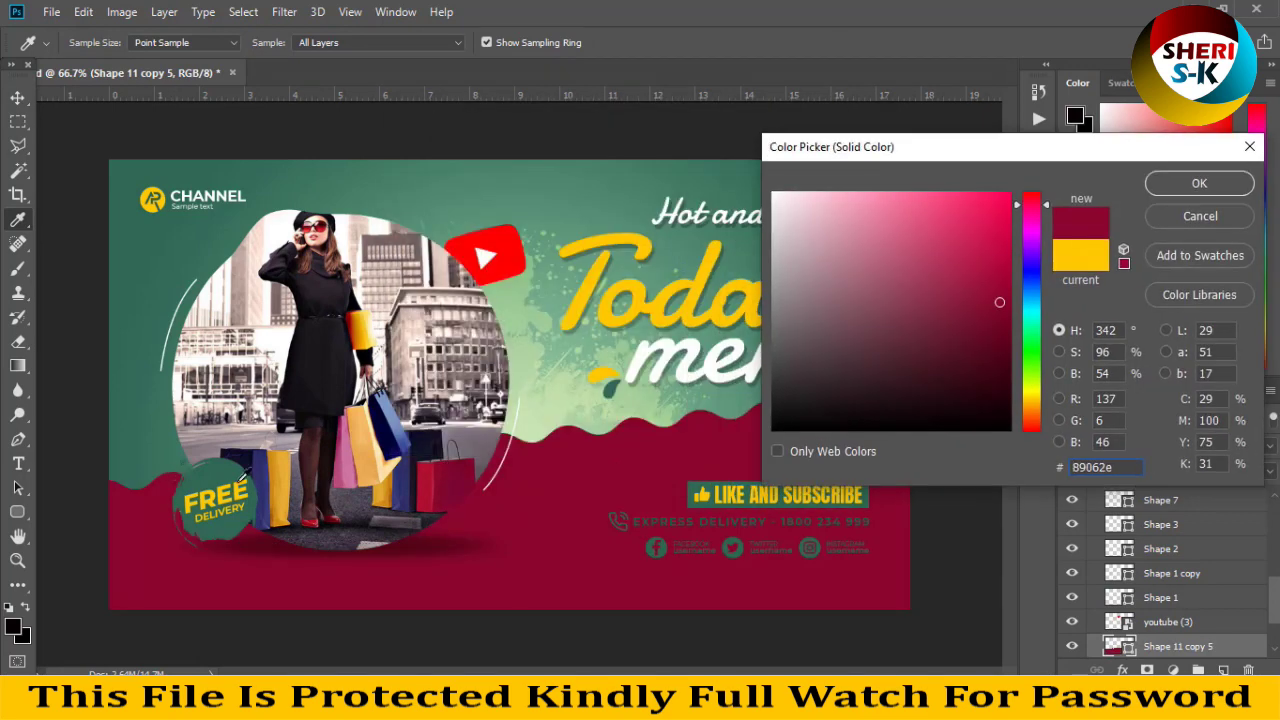
click(333, 338)
click(392, 418)
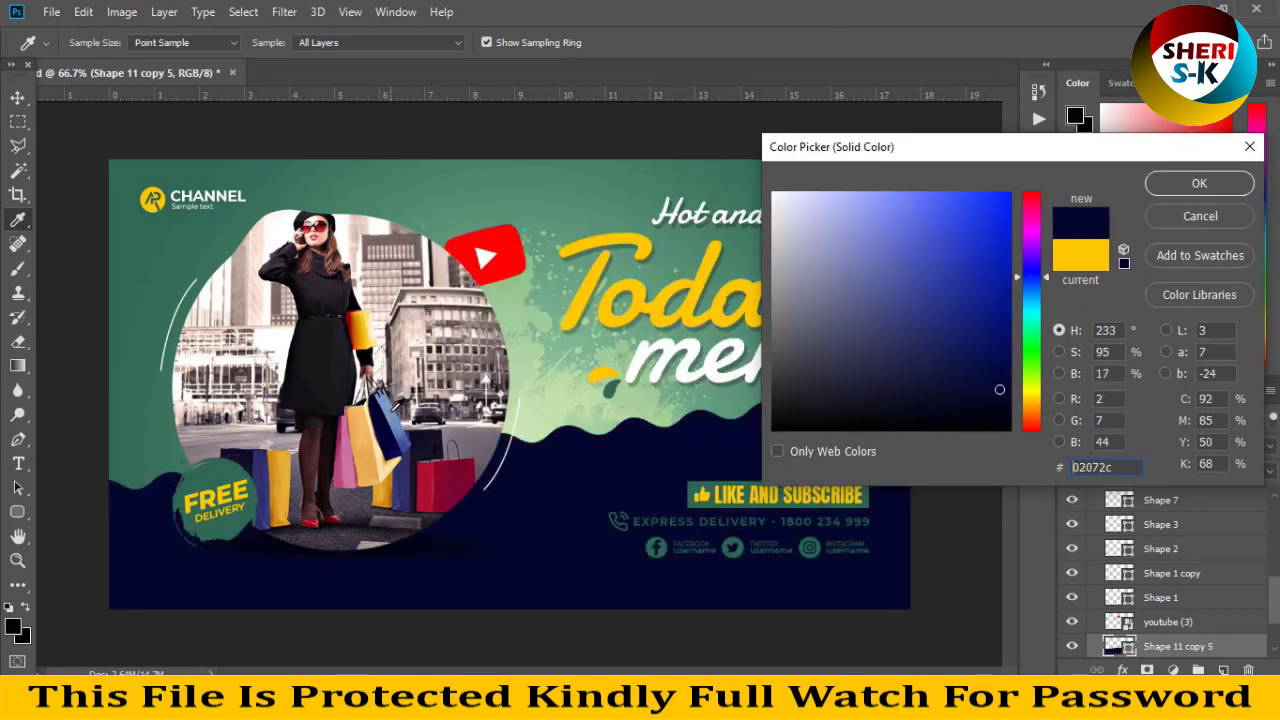
click(1199, 183)
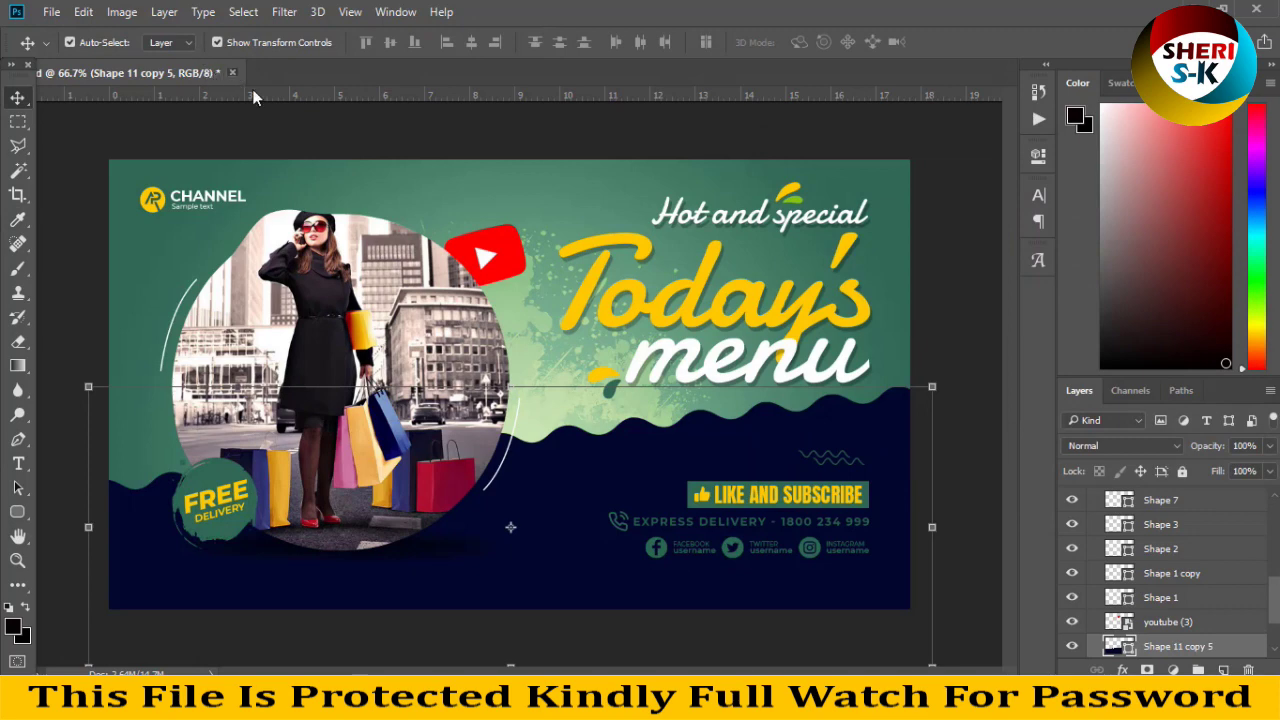
click(232, 72)
click(640, 280)
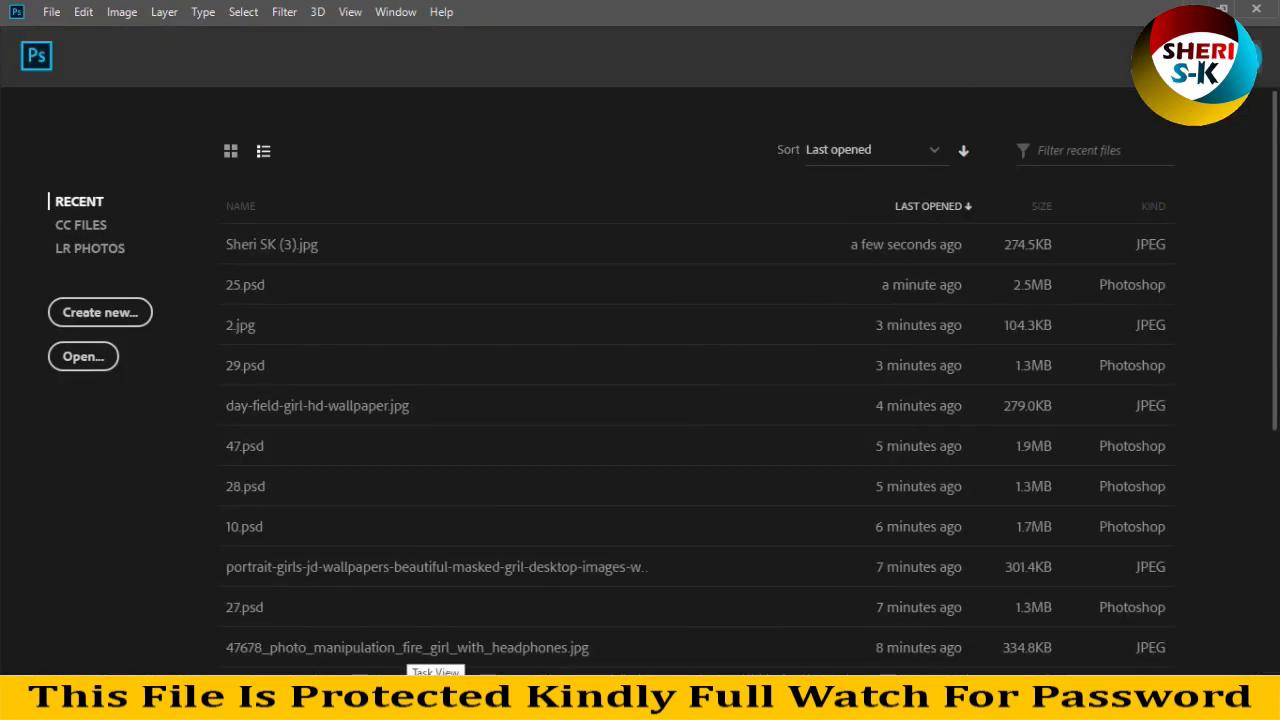
Step: Return to the 50 Youtube Thumbnail Templates folder and scroll down to templates 49–50
click(475, 700)
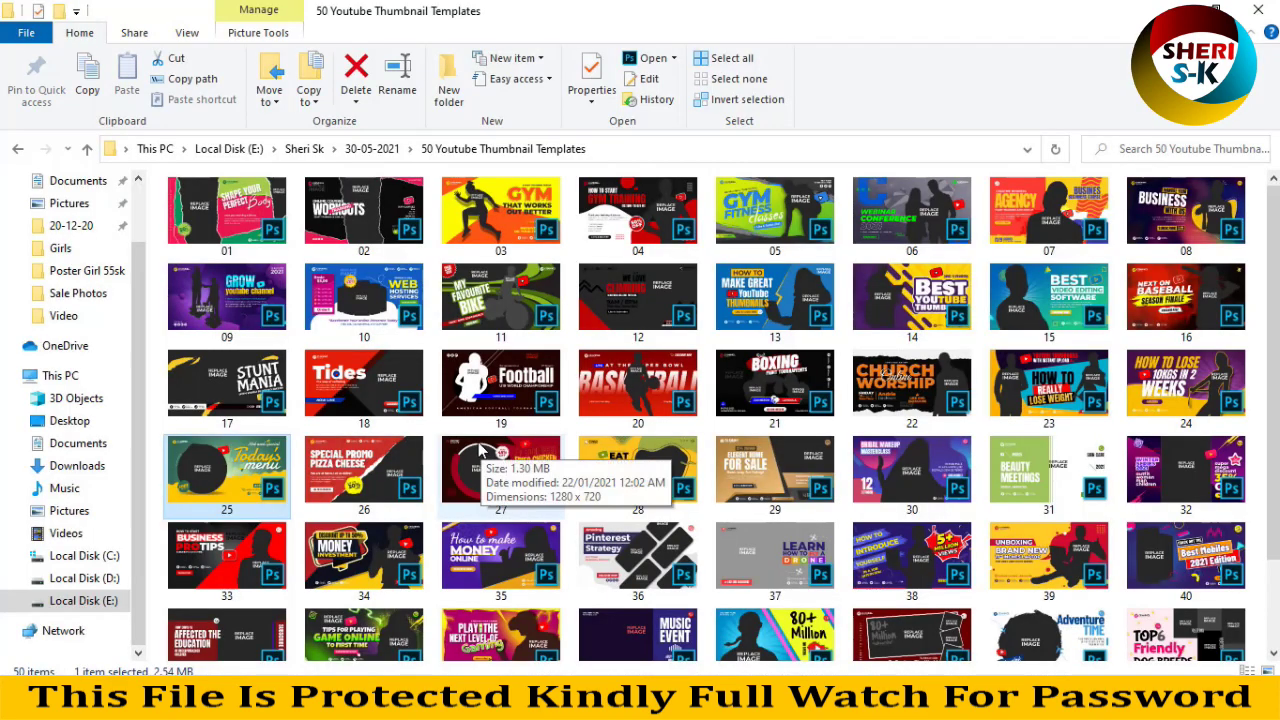
scroll(460, 452, down, 2)
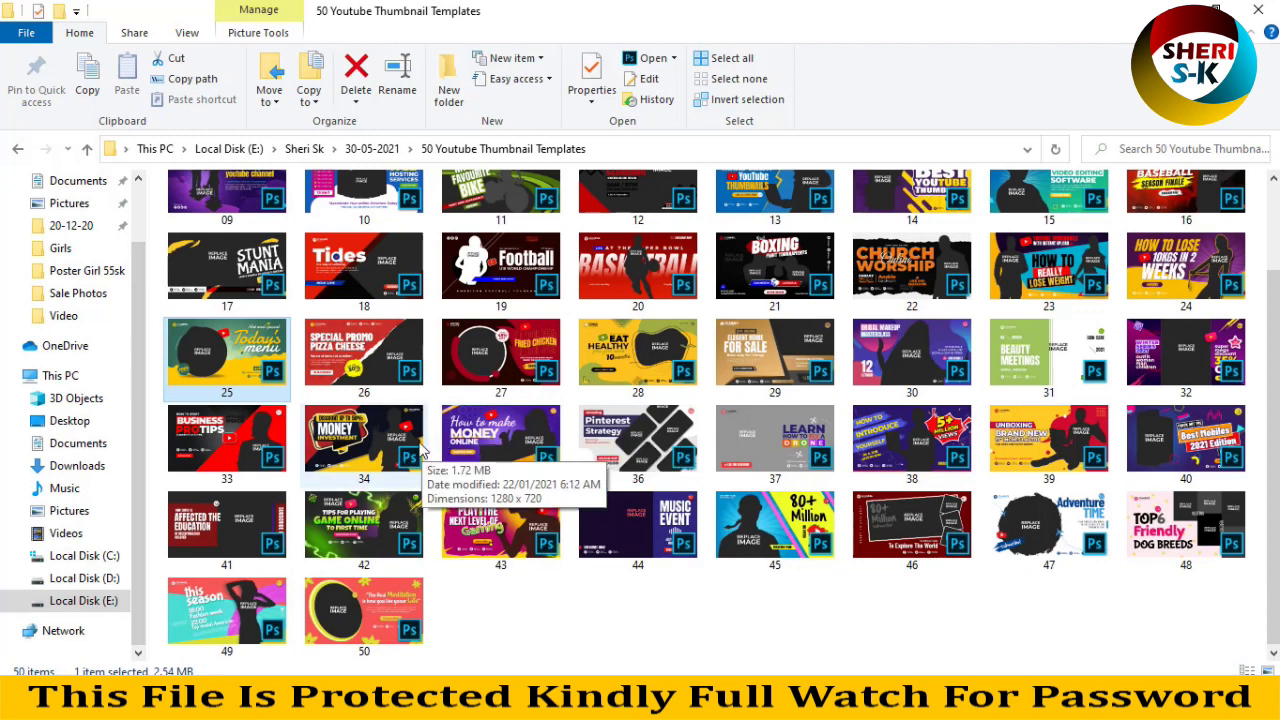